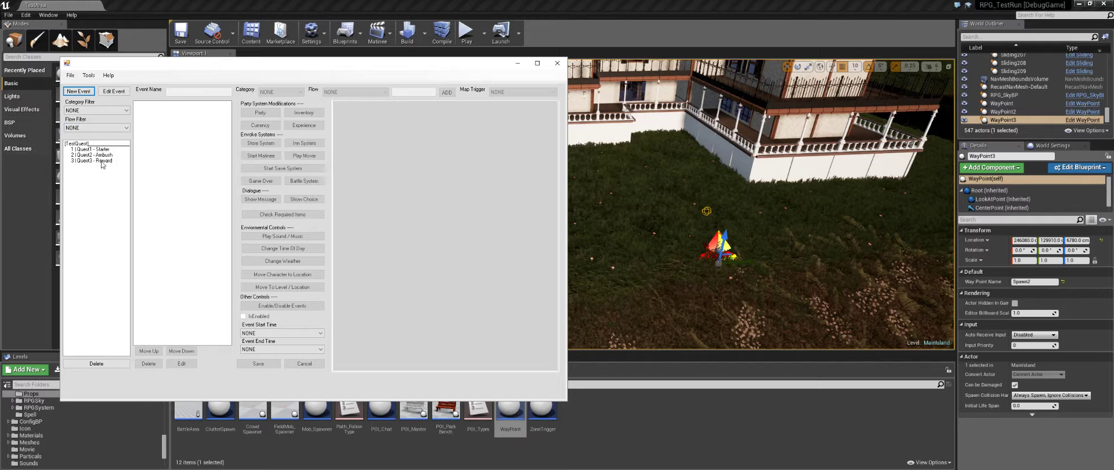
Open the Quest2 - Ambush event for editing and review the spawn group and waypoints of its START_BATTLE command.
{"action": "left_click", "coordinate": [116, 91]}
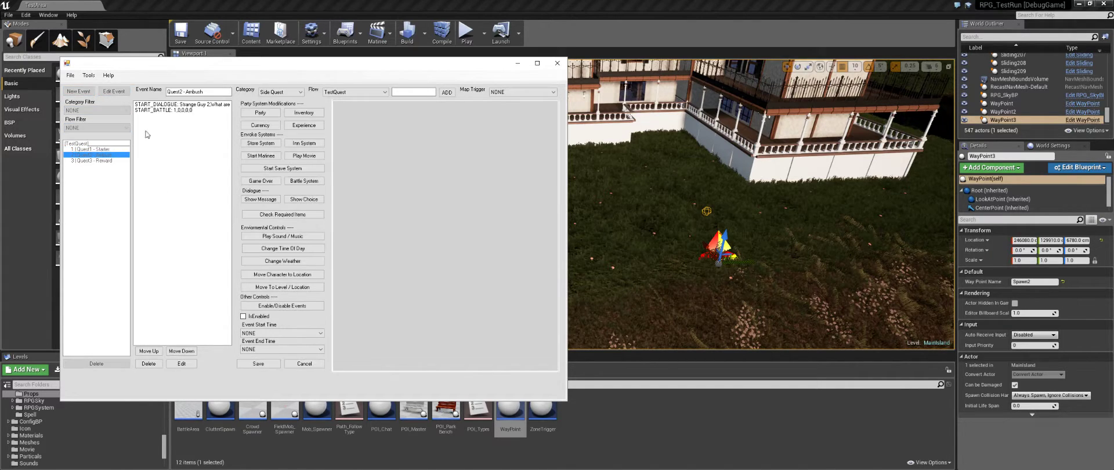
{"action": "double_click", "coordinate": [178, 110]}
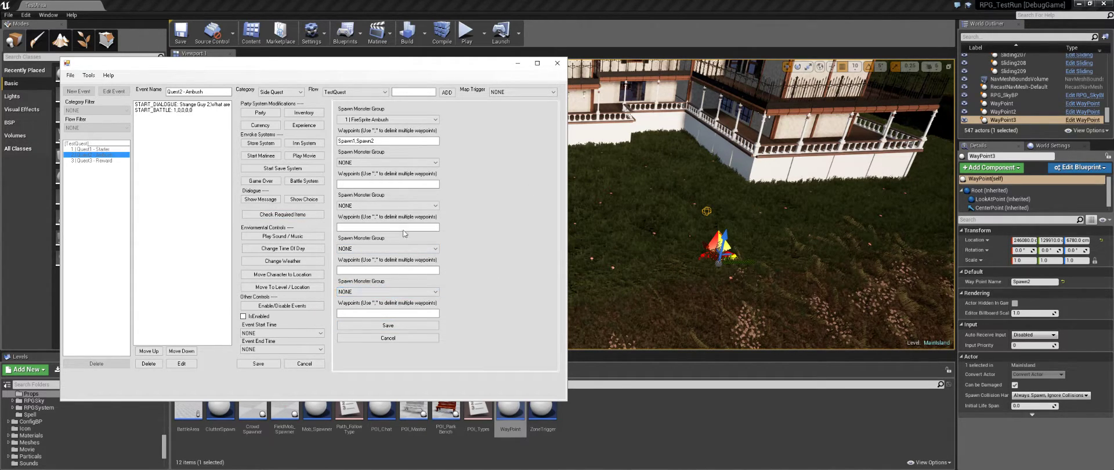
{"action": "left_click", "coordinate": [387, 338]}
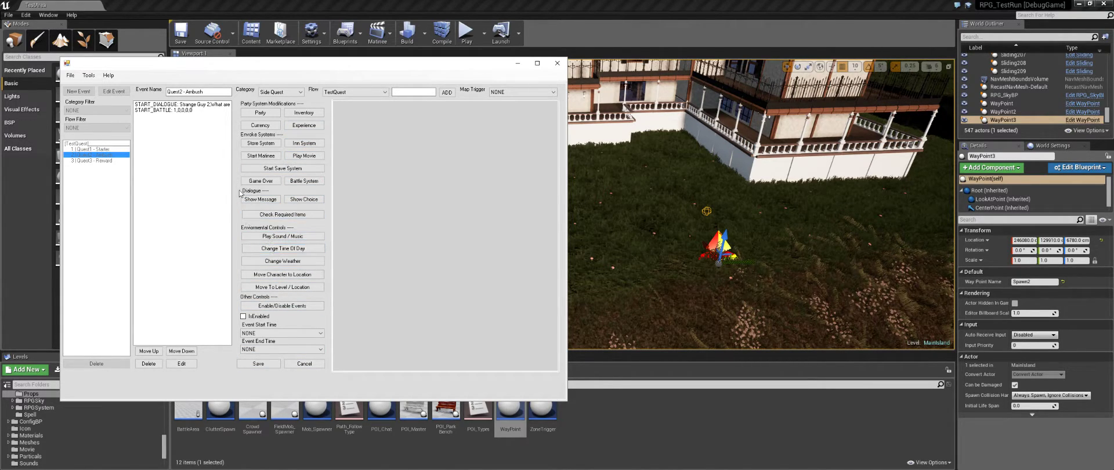
{"action": "double_click", "coordinate": [176, 110]}
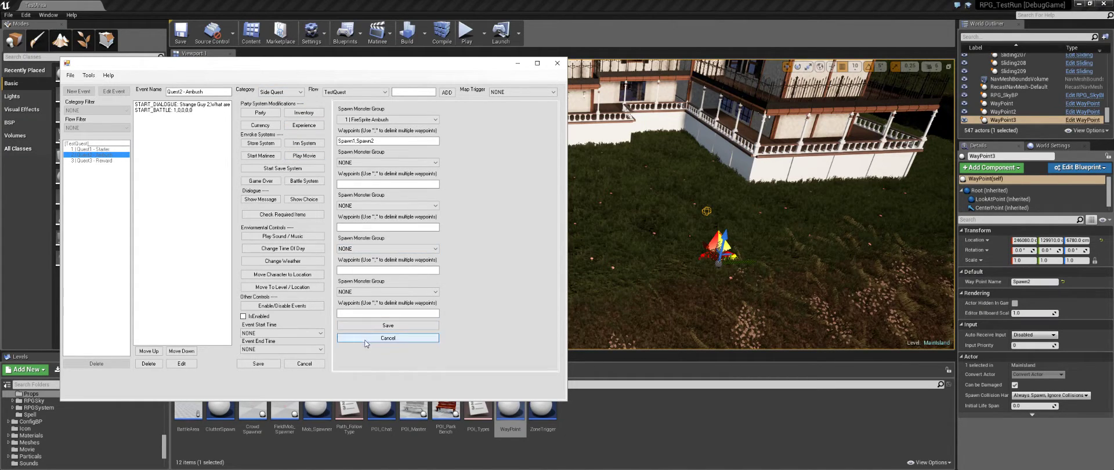
{"action": "left_click", "coordinate": [388, 338]}
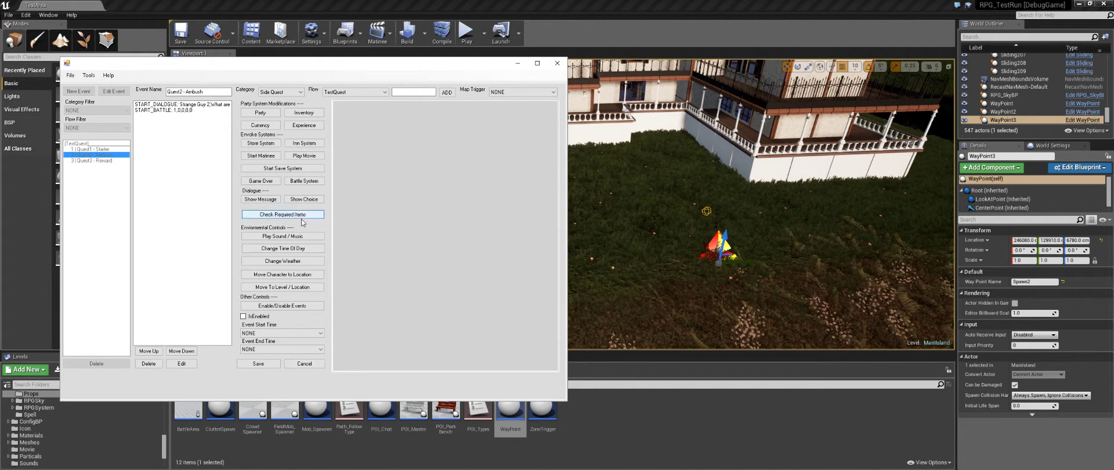
Add a Move Character to Location command to Quest2 - Ambush with the way point name AfterBattle.
{"action": "left_click", "coordinate": [276, 275]}
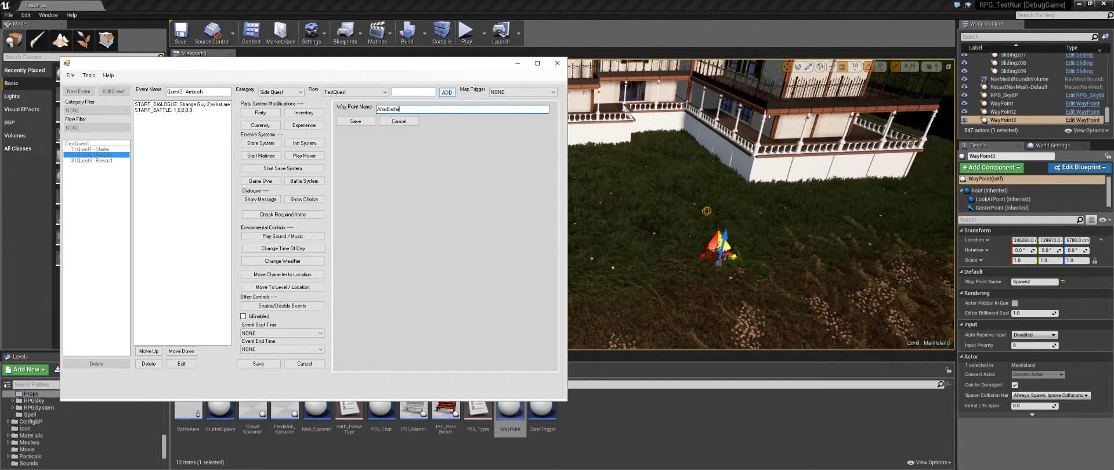
{"action": "left_click", "coordinate": [366, 123]}
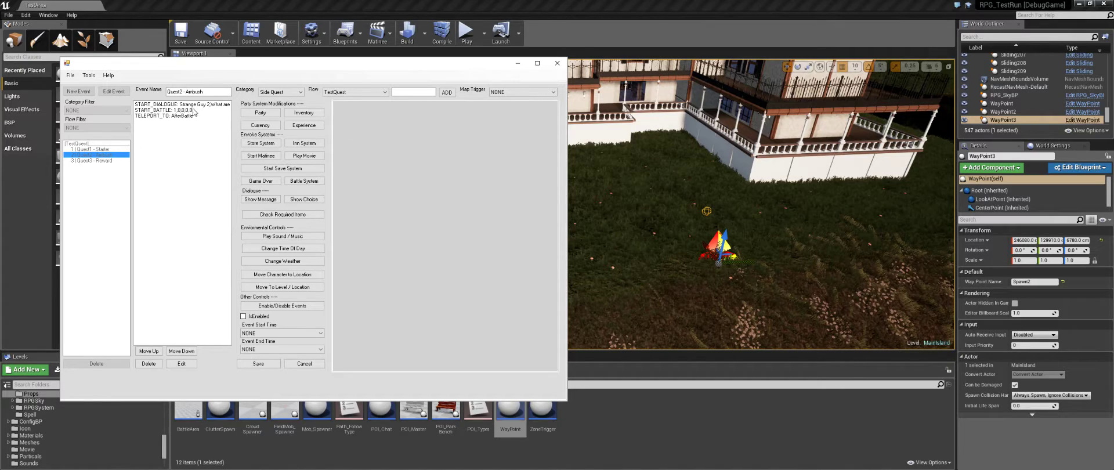
{"action": "left_click", "coordinate": [170, 110]}
{"action": "left_click", "coordinate": [166, 115]}
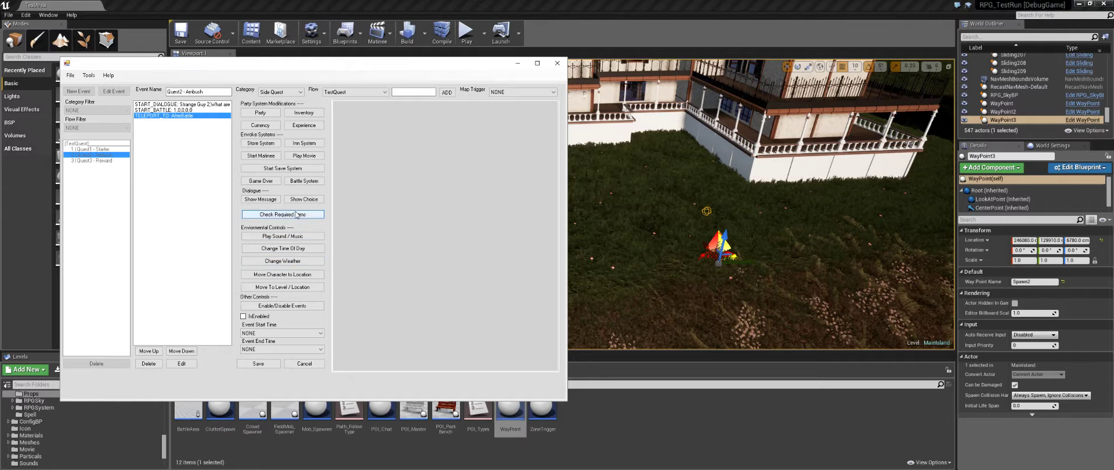
Add a message from Strange Guy 2 reading "What how! I don't want to die! You will just leave me alone!".
{"action": "left_click", "coordinate": [263, 199]}
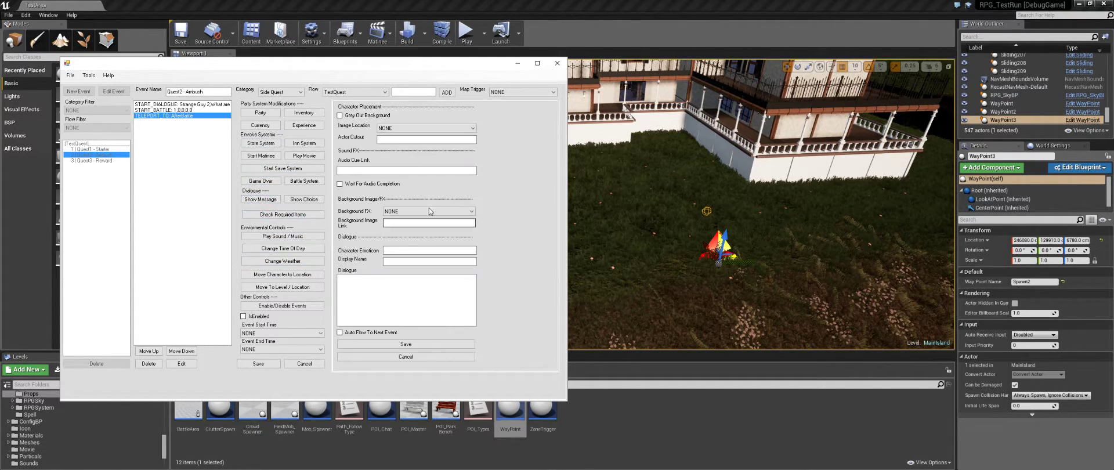
{"action": "left_click", "coordinate": [399, 262]}
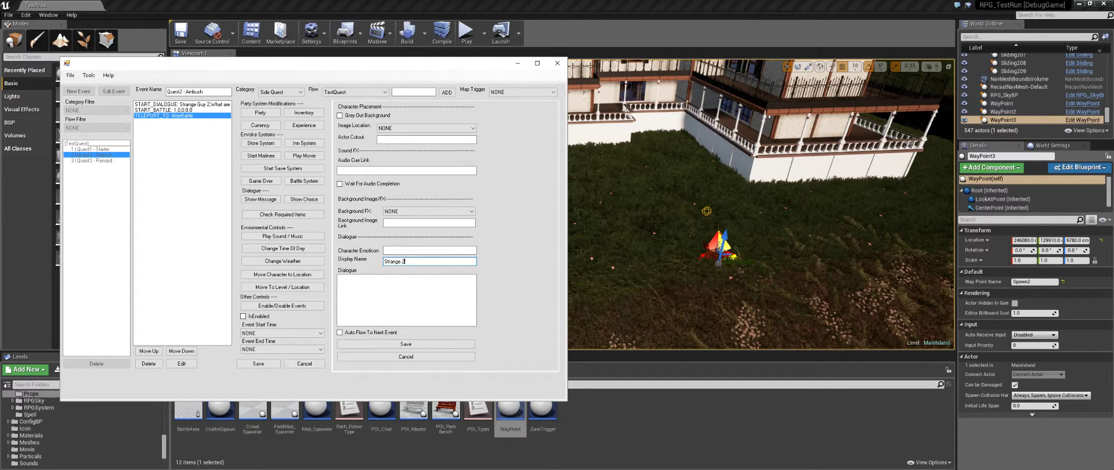
{"action": "type", "text": "Strange Guy"}
{"action": "key", "text": "Tab"}
{"action": "left_click", "coordinate": [368, 304]}
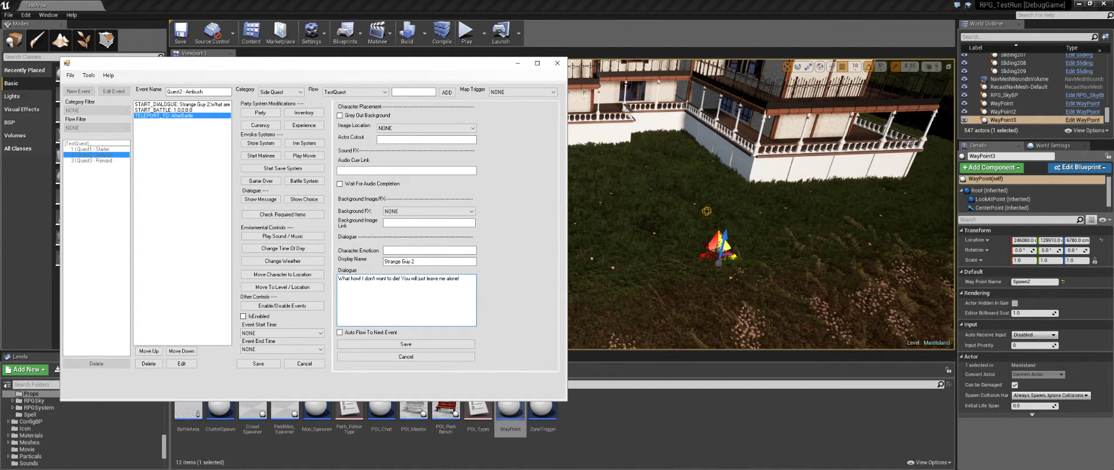
{"action": "left_click", "coordinate": [400, 344]}
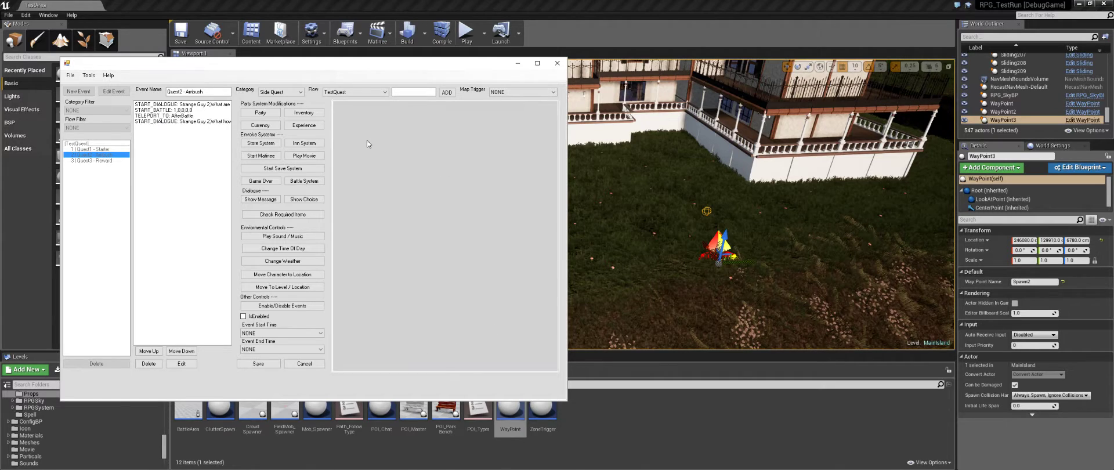
{"action": "left_click", "coordinate": [208, 163]}
Add a command to Quest2 - Ambush that enables the Quest3 - Reward event.
{"action": "left_click", "coordinate": [277, 306]}
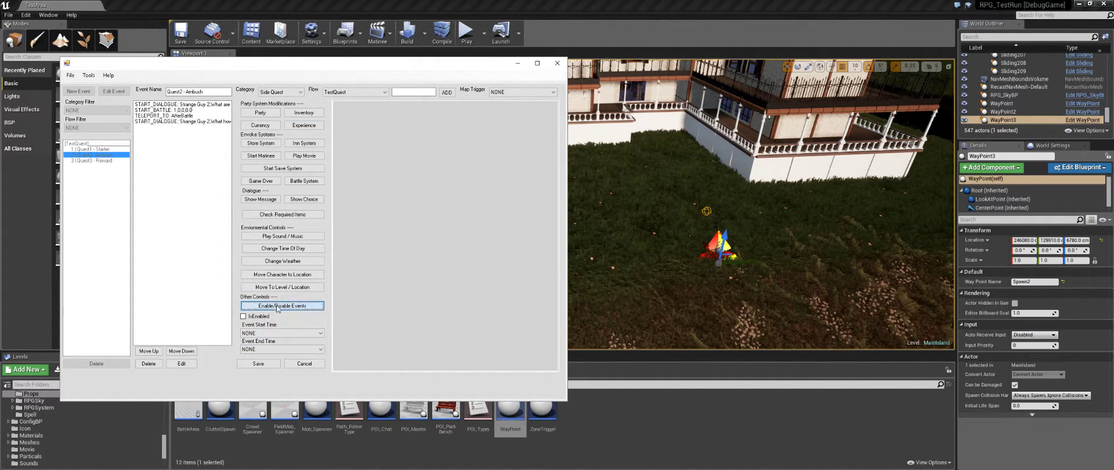
{"action": "left_click", "coordinate": [375, 116]}
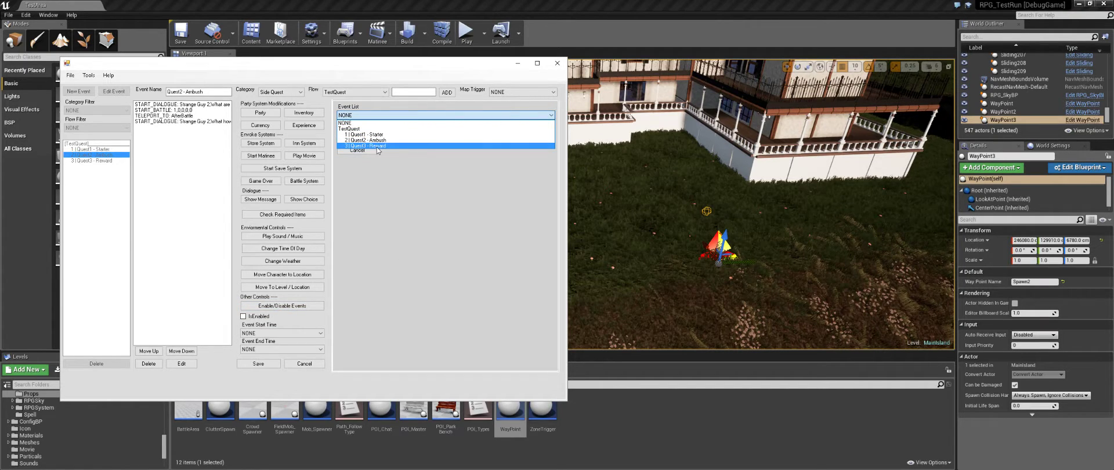
{"action": "left_click", "coordinate": [377, 147]}
{"action": "left_click", "coordinate": [362, 127]}
{"action": "left_click", "coordinate": [365, 138]}
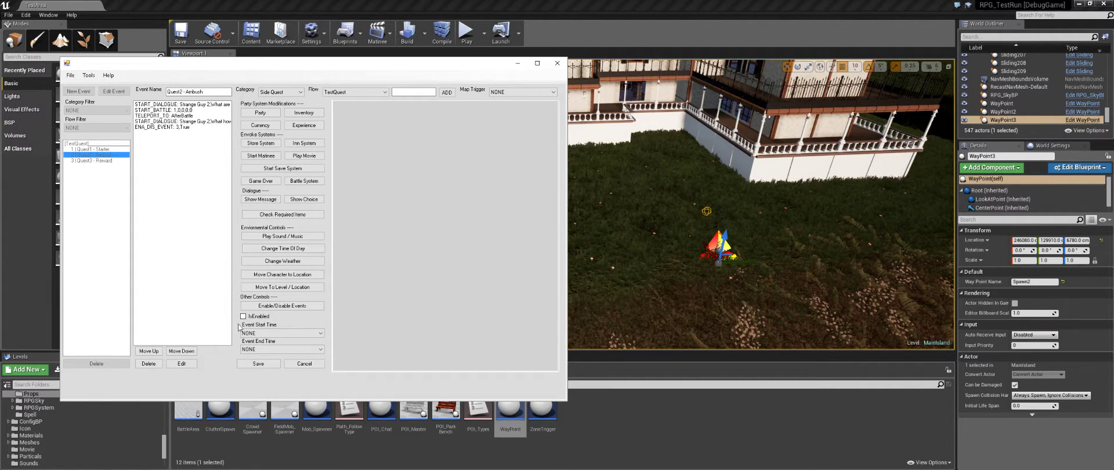
Add a command that disables the Quest2 - Ambush event, and save the edited event.
{"action": "left_click", "coordinate": [282, 306]}
{"action": "left_click", "coordinate": [392, 114]}
{"action": "left_click", "coordinate": [383, 142]}
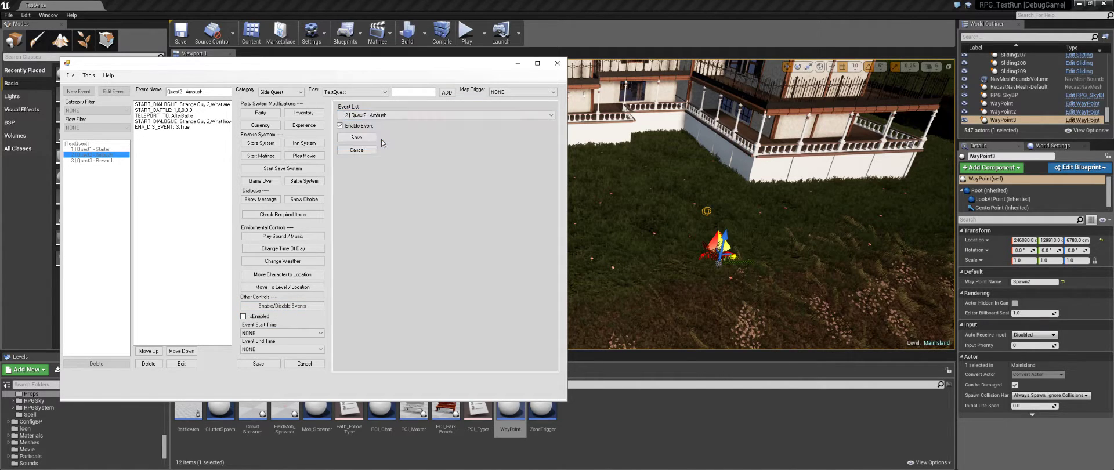
{"action": "left_click", "coordinate": [340, 125]}
{"action": "left_click", "coordinate": [350, 138]}
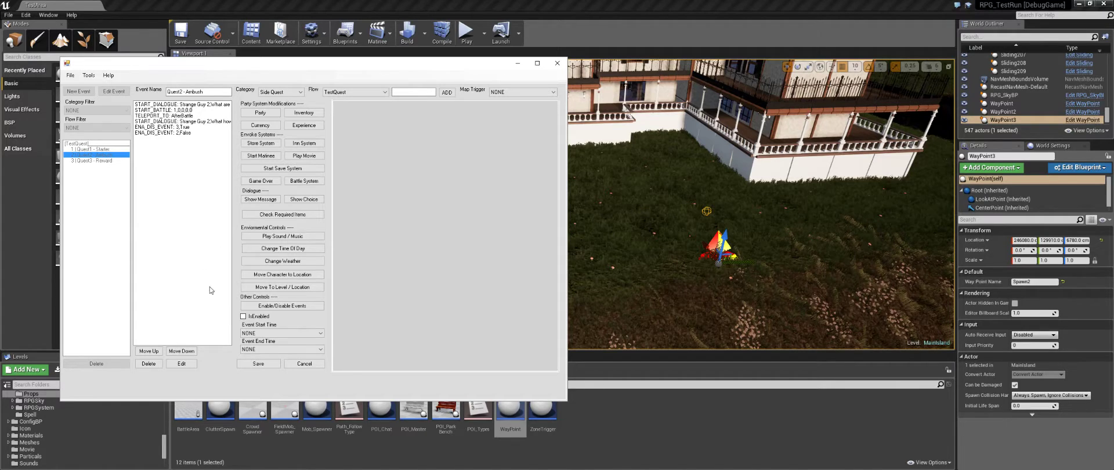
{"action": "left_click", "coordinate": [258, 363]}
Open the Quest1 - Starter event for editing and enter the choice flow of its "Sure" option.
{"action": "left_click", "coordinate": [106, 149]}
{"action": "left_click", "coordinate": [125, 92]}
{"action": "left_click", "coordinate": [182, 110]}
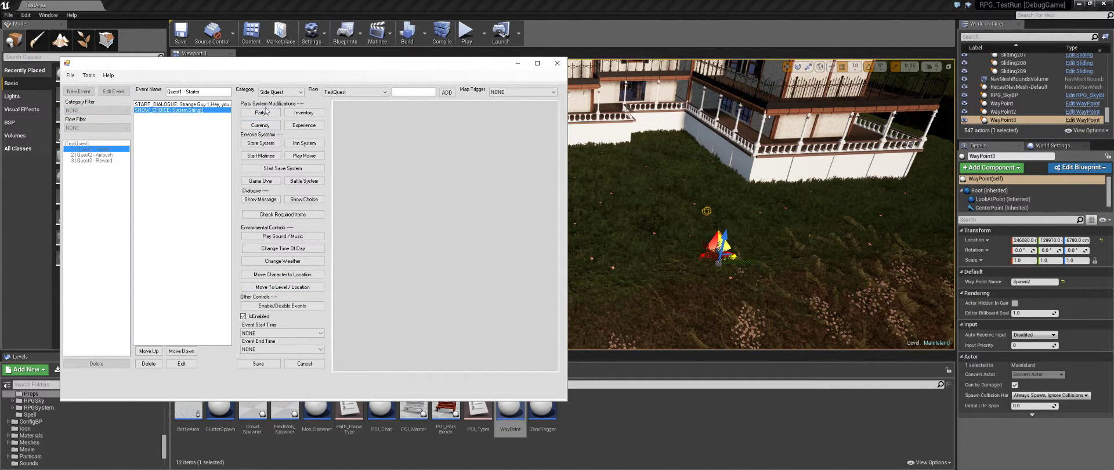
{"action": "double_click", "coordinate": [215, 111]}
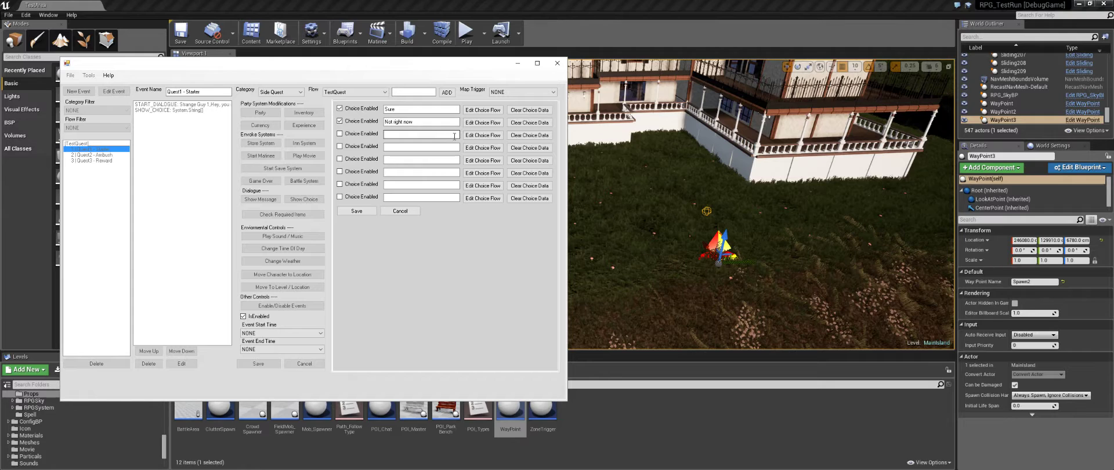
{"action": "left_click", "coordinate": [484, 112]}
{"action": "left_click", "coordinate": [176, 120]}
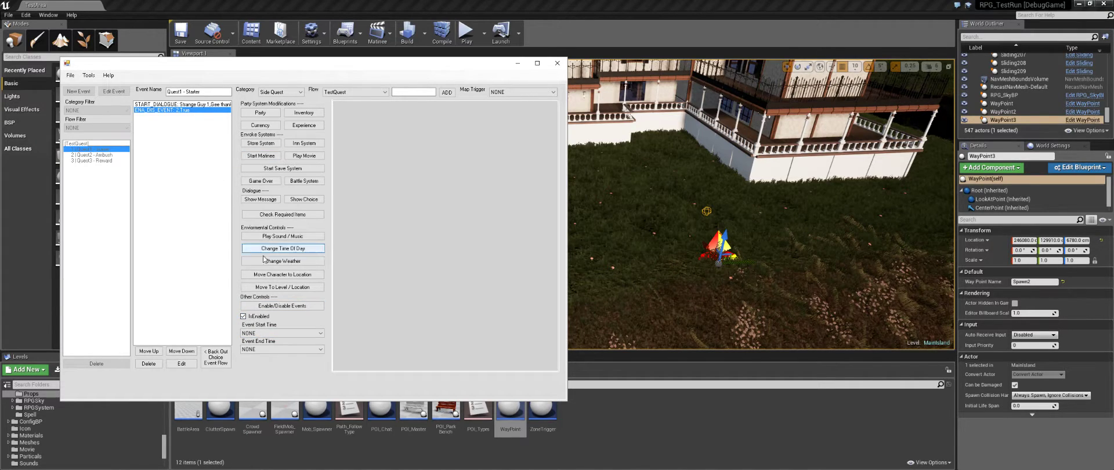
Add a command disabling Quest1 - Starter to the "Sure" choice flow, return to the main flow and save the event.
{"action": "left_click", "coordinate": [280, 306]}
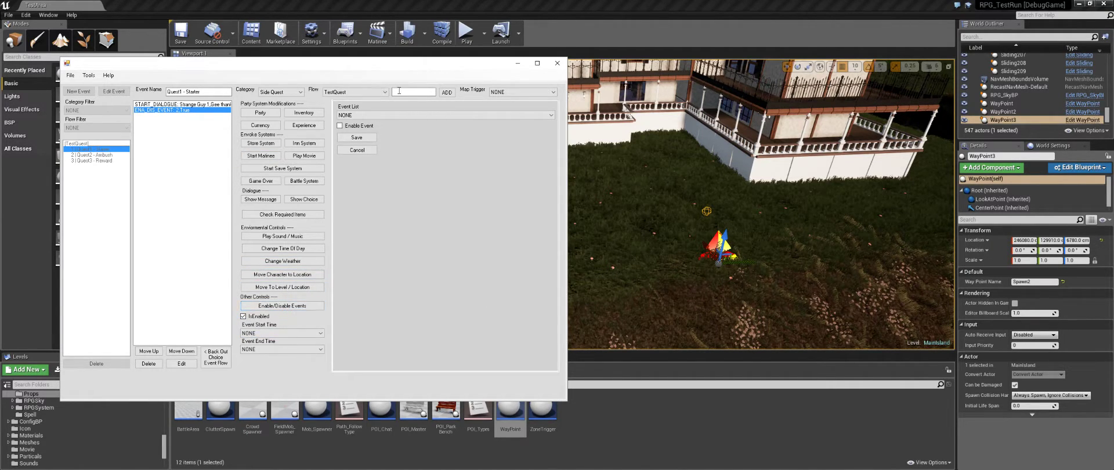
{"action": "left_click", "coordinate": [354, 115]}
{"action": "left_click", "coordinate": [364, 134]}
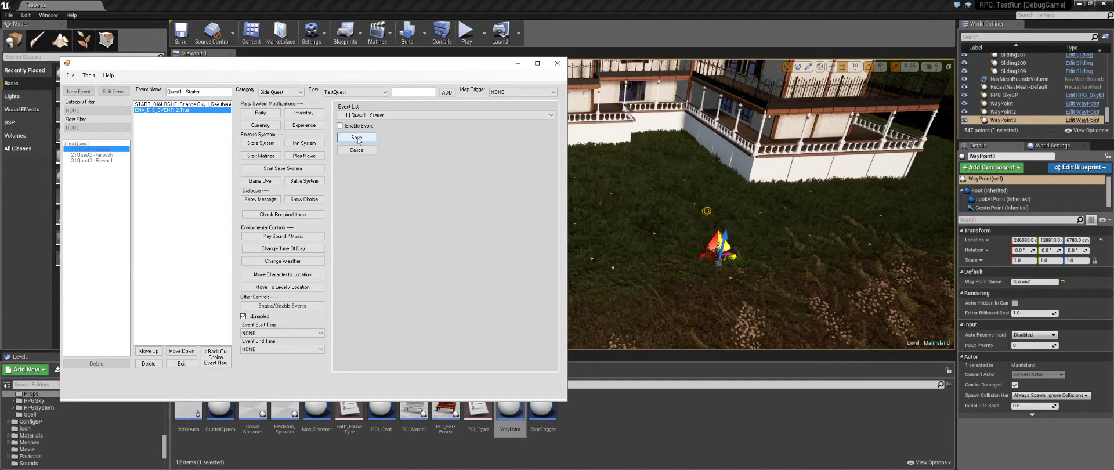
{"action": "left_click", "coordinate": [357, 137]}
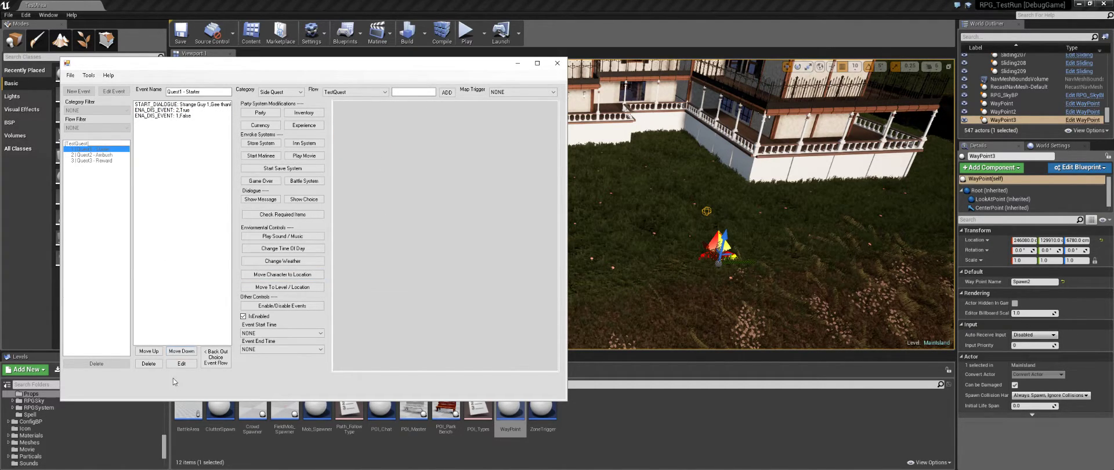
{"action": "left_click", "coordinate": [223, 359]}
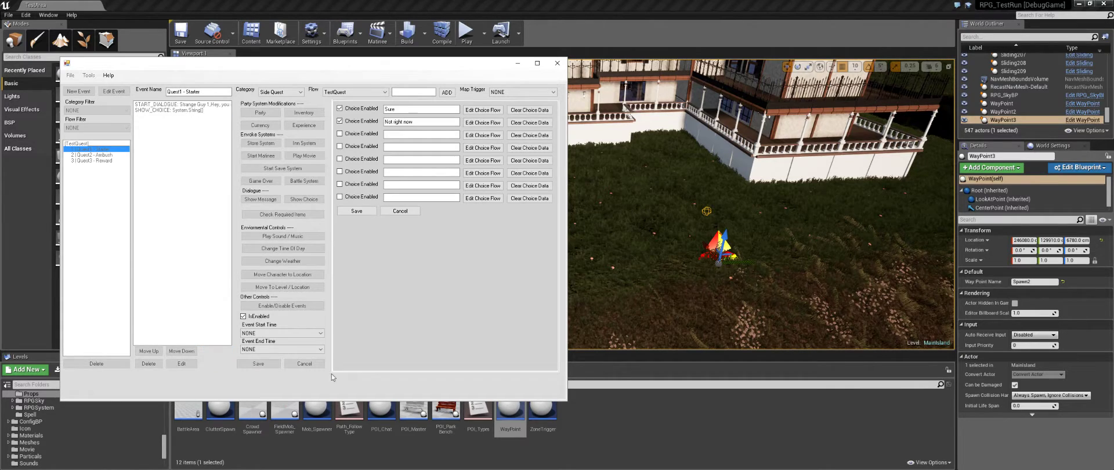
{"action": "left_click", "coordinate": [390, 211]}
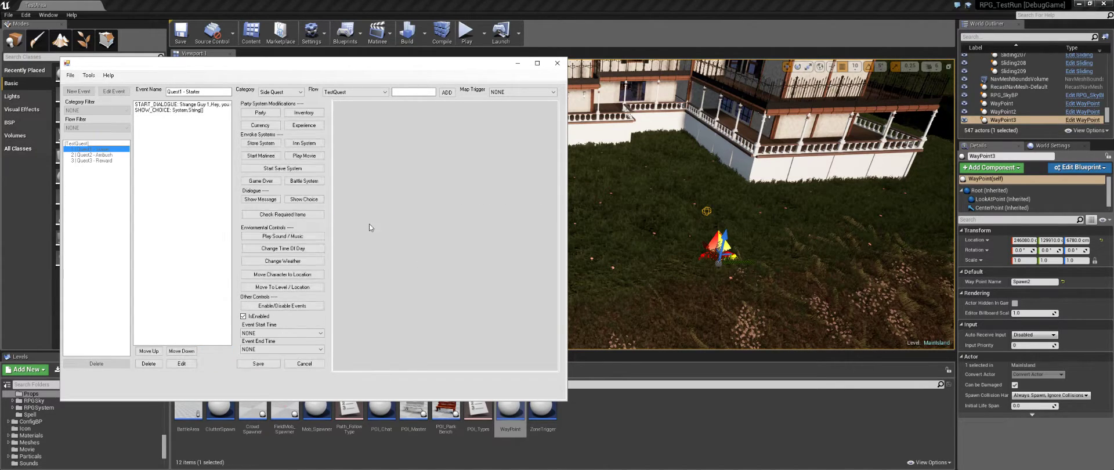
{"action": "left_click", "coordinate": [260, 364]}
Reopen Quest2 - Ambush and review its command list, including the TELEPORT_TO command.
{"action": "left_click", "coordinate": [108, 155]}
{"action": "left_click", "coordinate": [115, 91]}
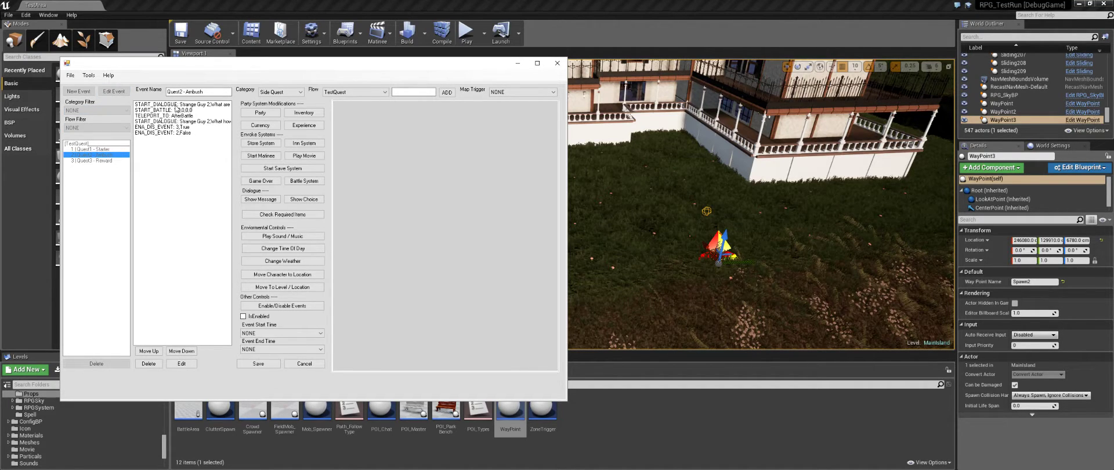
{"action": "left_click", "coordinate": [262, 363]}
{"action": "left_click", "coordinate": [110, 161]}
{"action": "left_click", "coordinate": [110, 154]}
{"action": "left_click", "coordinate": [115, 92]}
{"action": "left_click", "coordinate": [184, 117]}
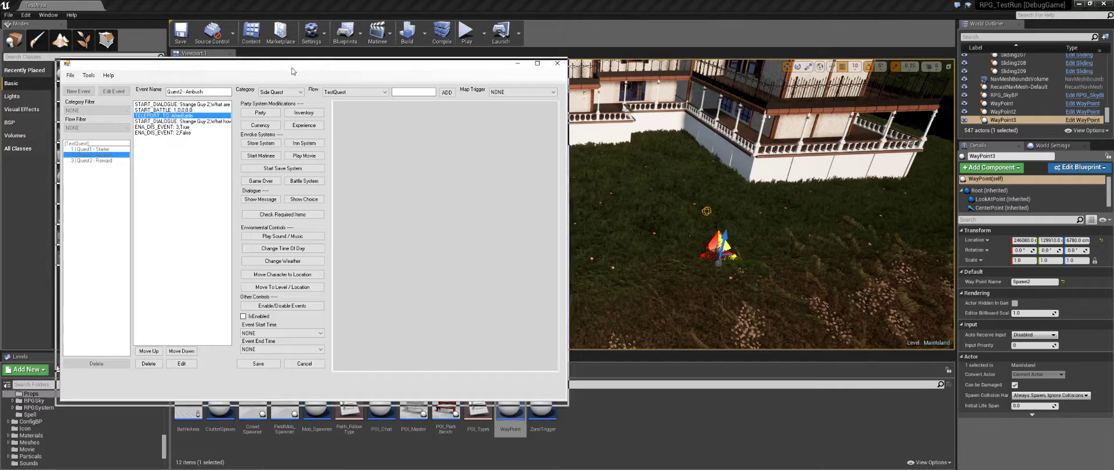
Switch to the Unreal level, place a WayPoint on the grass in front of the mansion beside the stairs, and name it AfterBattle.
{"action": "left_click", "coordinate": [518, 63]}
{"action": "right_click_drag", "start_coordinate": [502, 238], "coordinate": [464, 238]}
{"action": "left_click_drag", "start_coordinate": [510, 406], "coordinate": [428, 201]}
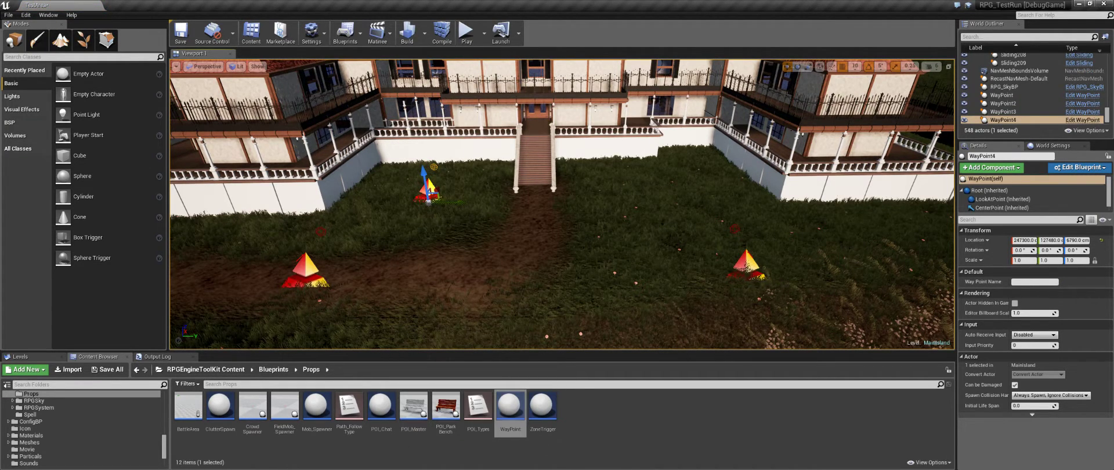
{"action": "left_click", "coordinate": [1032, 282]}
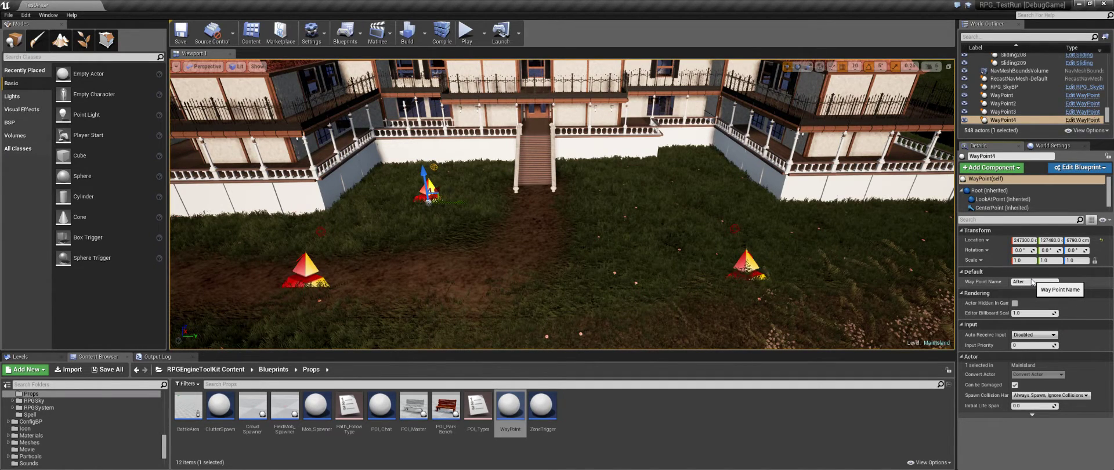
{"action": "type", "text": "AfterBattle"}
{"action": "key", "text": "Return"}
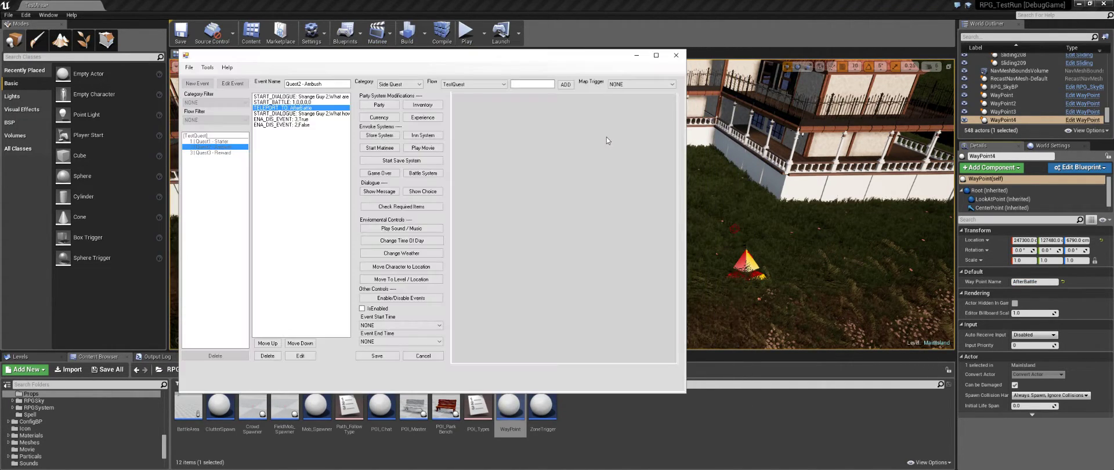
Return to the event editor, save Quest2 - Ambush and open Quest3 - Reward for editing.
{"action": "left_click_drag", "start_coordinate": [530, 60], "coordinate": [521, 60]}
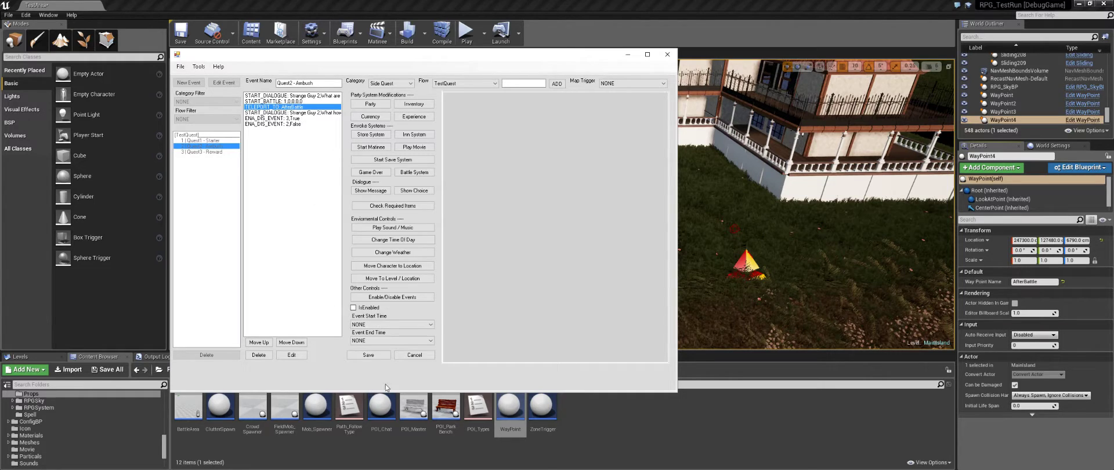
{"action": "left_click", "coordinate": [369, 355]}
{"action": "left_click", "coordinate": [219, 152]}
{"action": "left_click", "coordinate": [224, 83]}
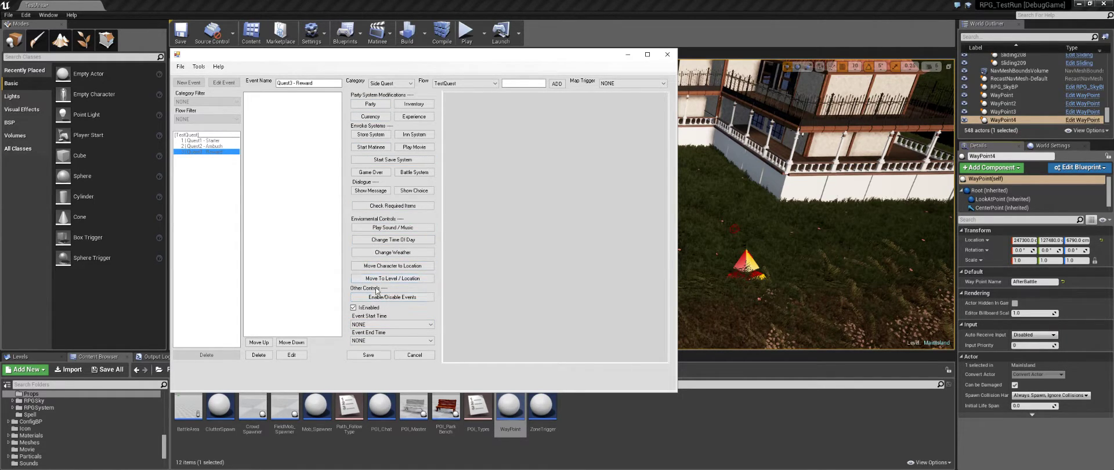
Start a Quest3 - Reward message from Strange Guy 1 reading "Oh you returned! Thank you so much for helping us. Take this as a reward!".
{"action": "left_click", "coordinate": [370, 190]}
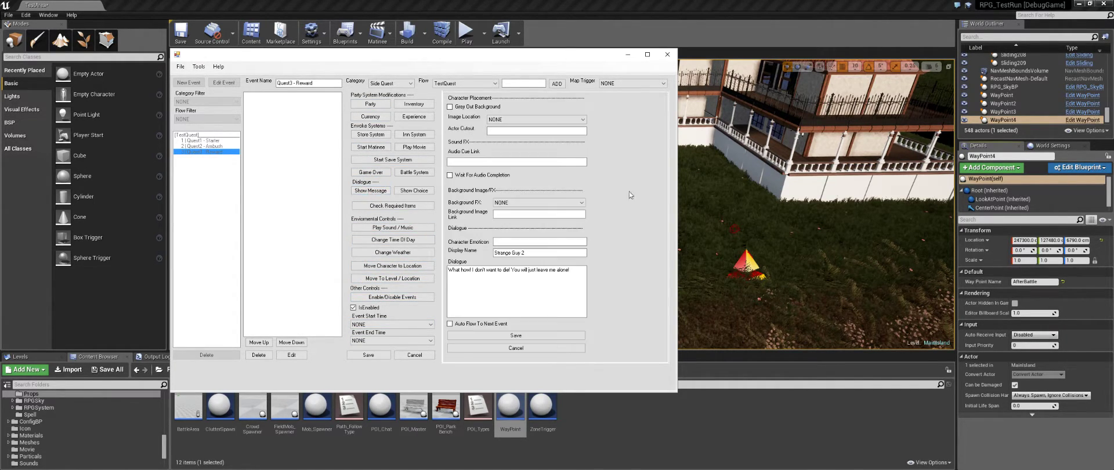
{"action": "left_click", "coordinate": [535, 252]}
{"action": "left_click_drag", "start_coordinate": [572, 272], "coordinate": [332, 266]}
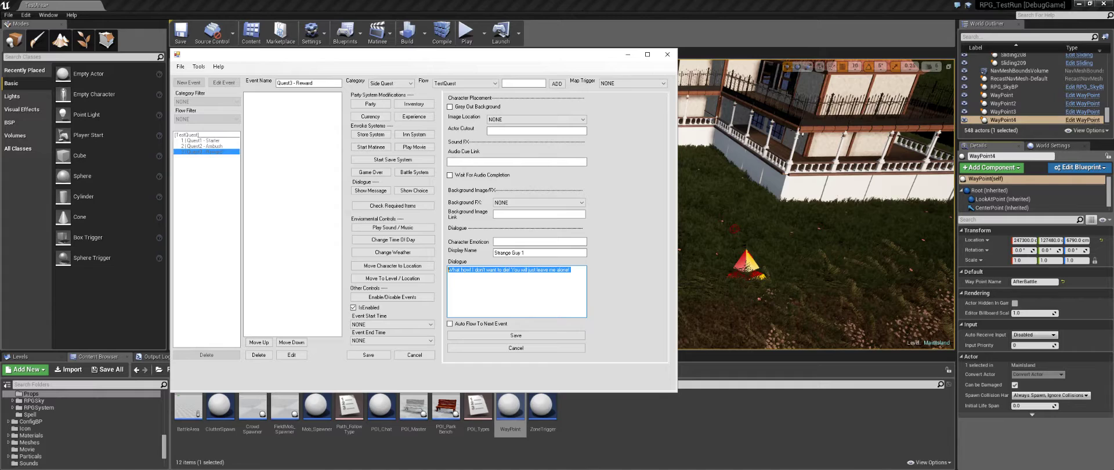
{"action": "type", "text": "Oh you re"}
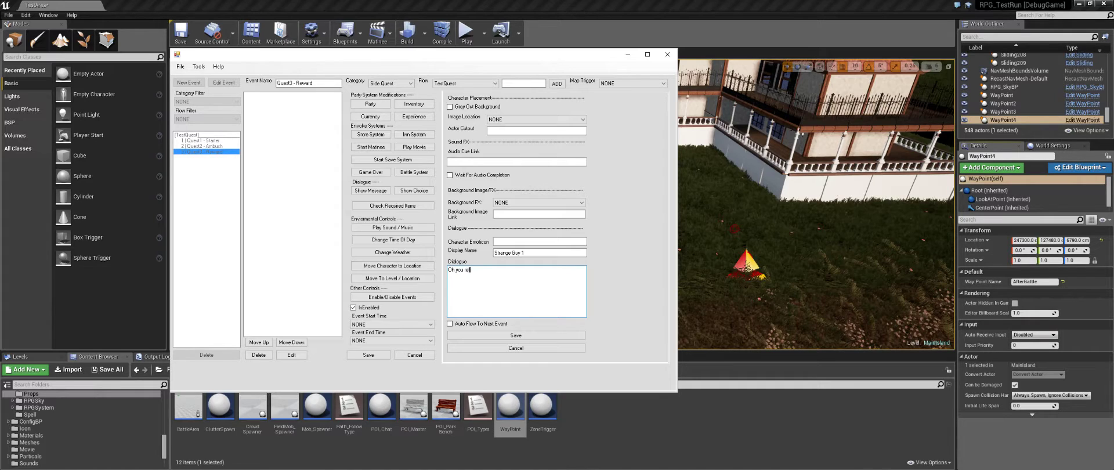
{"action": "type", "text": "turned@"}
{"action": "key", "text": "BackSpace"}
{"action": "type", "text": "! Thank you so much for helping us."}
{"action": "type", "text": "Take this as a reward!"}
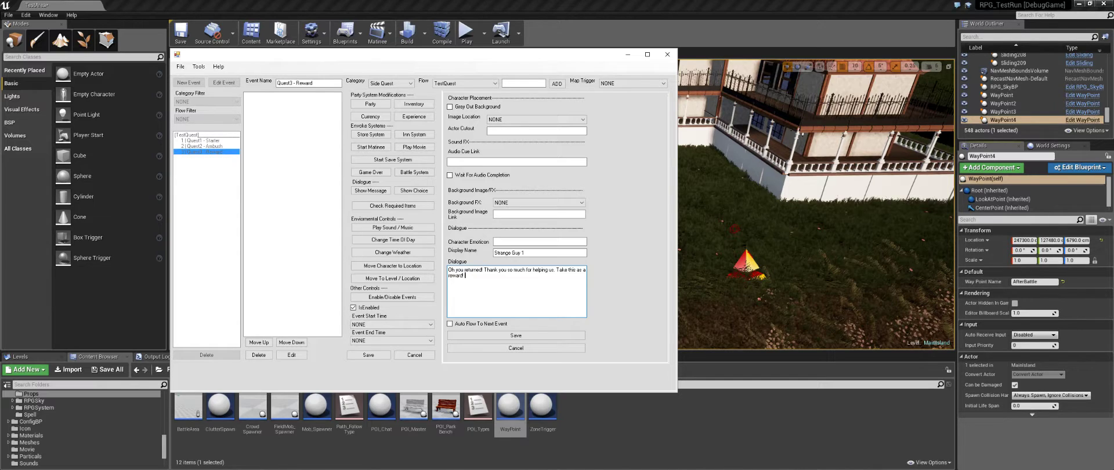
Append "You can find the chest for this key in the house ate the end of the town on the right." and save the message and event.
{"action": "type", "text": "You can find the c"}
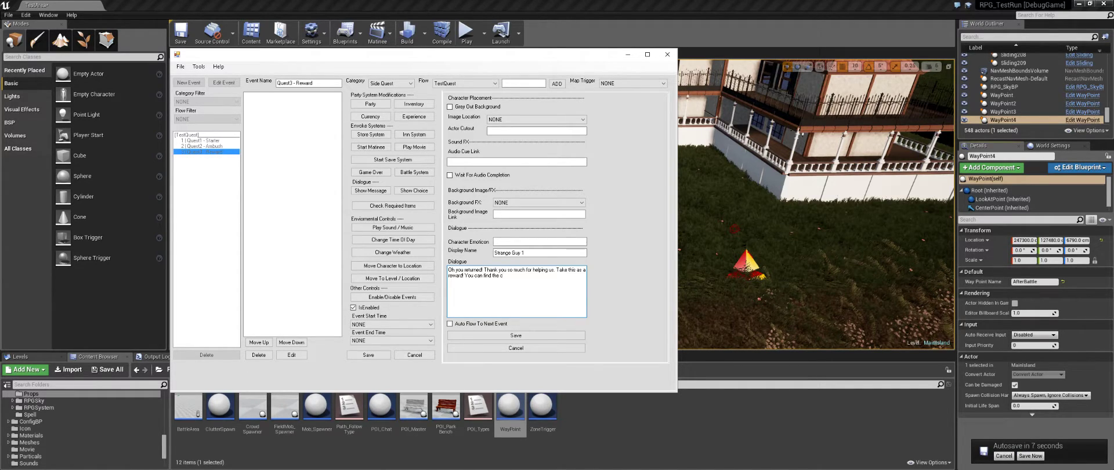
{"action": "type", "text": "hest for this key in the house"}
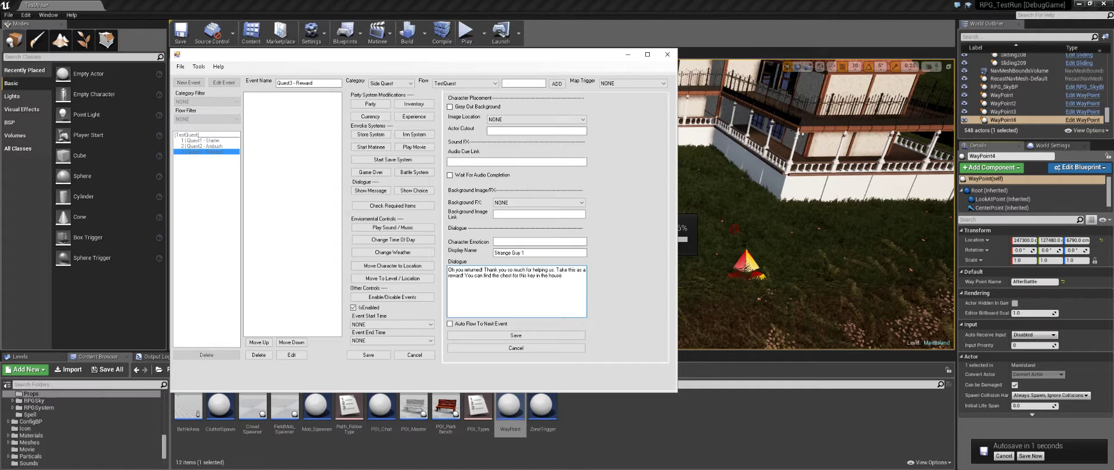
{"action": "type", "text": " ate the end of the town on the right."}
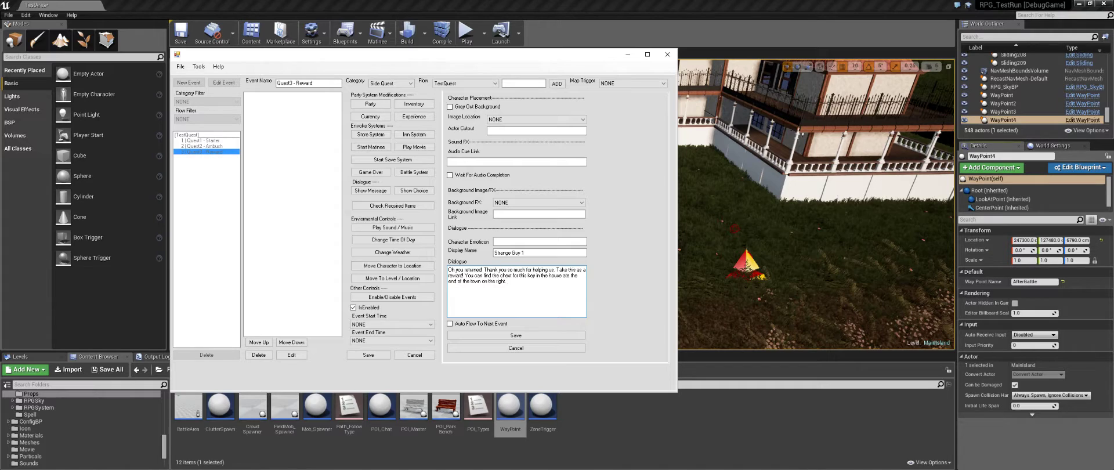
{"action": "left_click", "coordinate": [513, 336]}
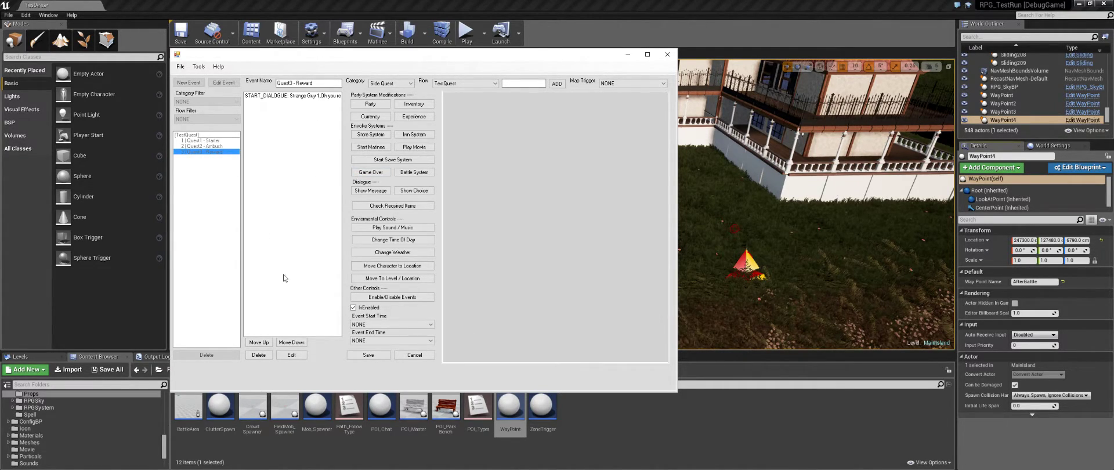
{"action": "left_click", "coordinate": [380, 355]}
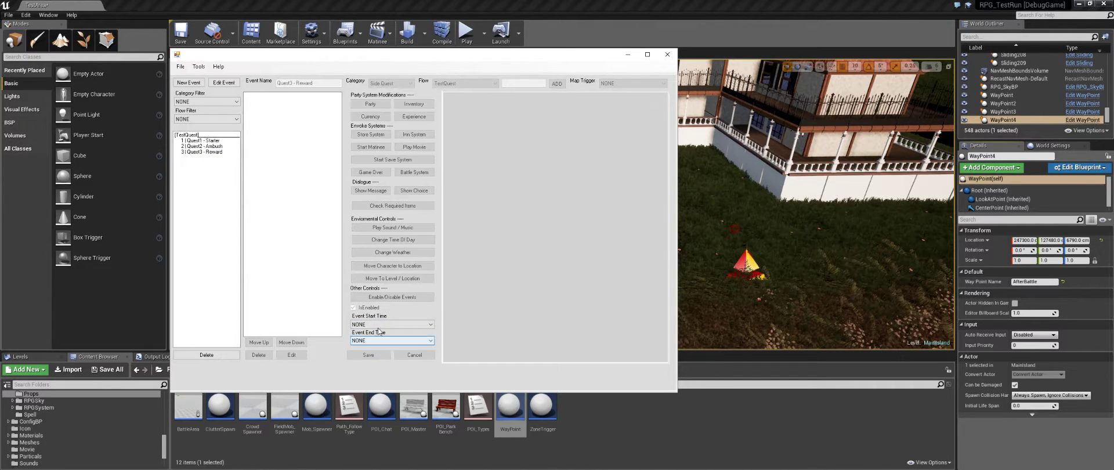
Open the resources editor and create a new resource named Chest Key with the KeyItems resource type.
{"action": "left_click", "coordinate": [198, 66]}
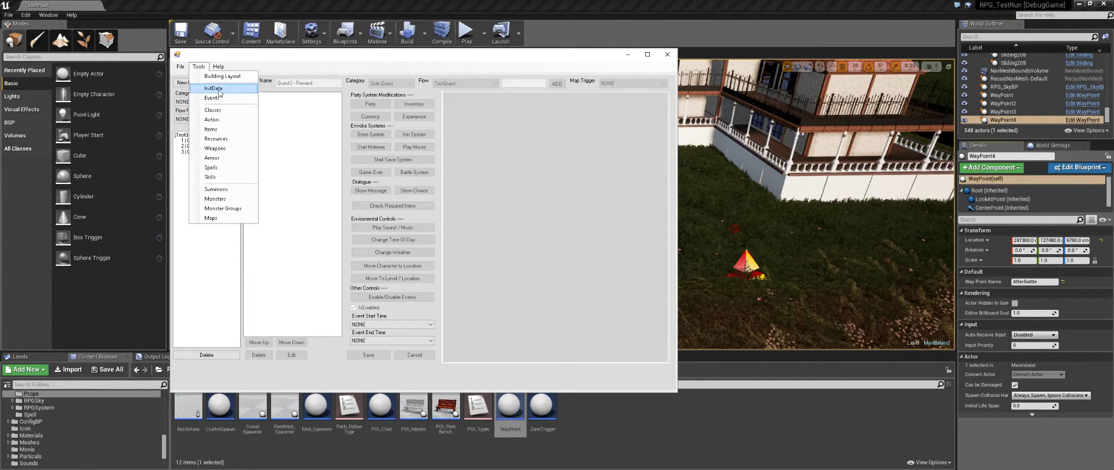
{"action": "left_click", "coordinate": [215, 130]}
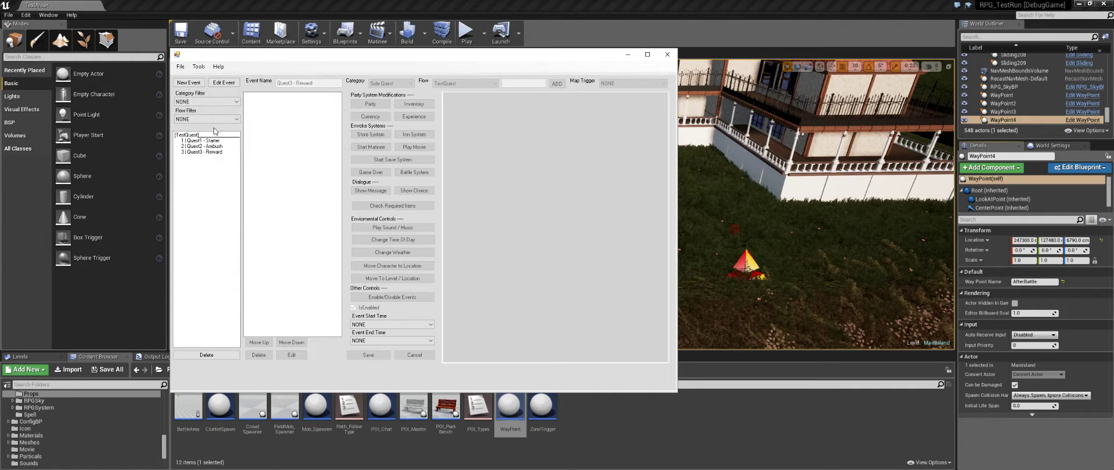
{"action": "left_click", "coordinate": [199, 66]}
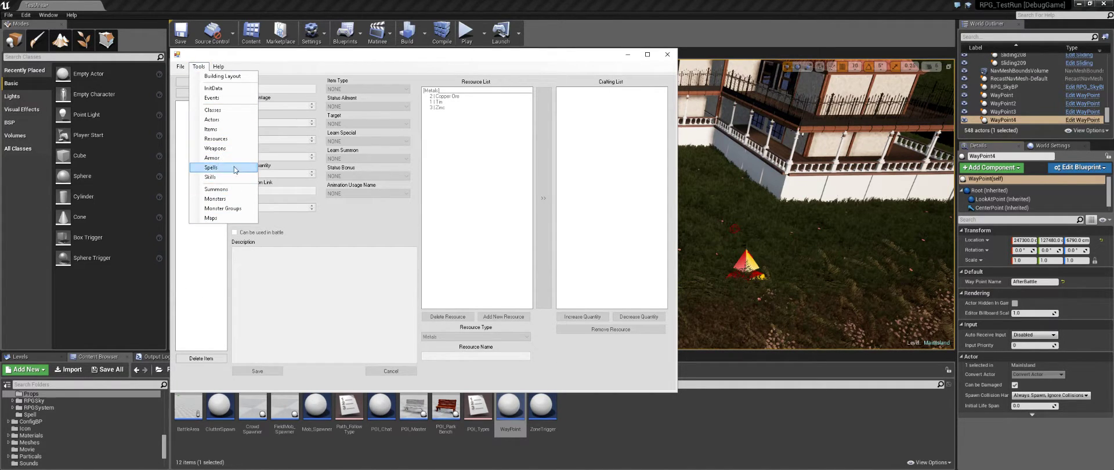
{"action": "left_click", "coordinate": [216, 139]}
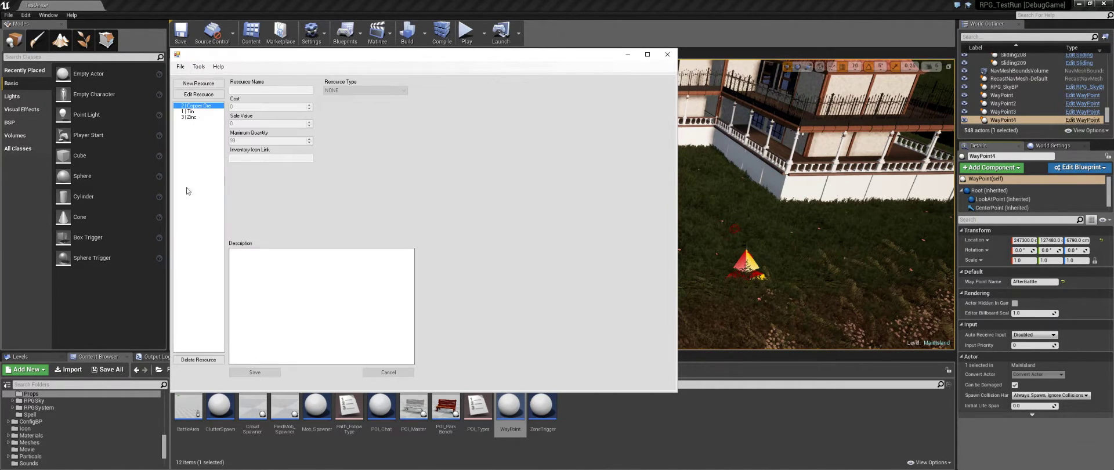
{"action": "left_click", "coordinate": [203, 85]}
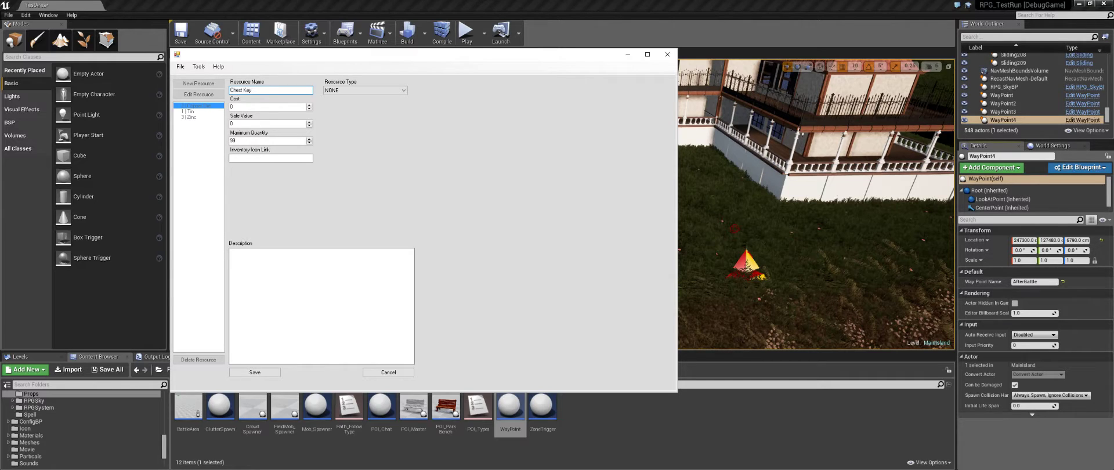
{"action": "left_click", "coordinate": [341, 92]}
{"action": "left_click", "coordinate": [343, 144]}
Set the Chest Key's cost to 100 and sale value to 1, enter a placeholder description, and save the resource.
{"action": "left_click_drag", "start_coordinate": [251, 107], "coordinate": [216, 110]}
{"action": "type", "text": "10"}
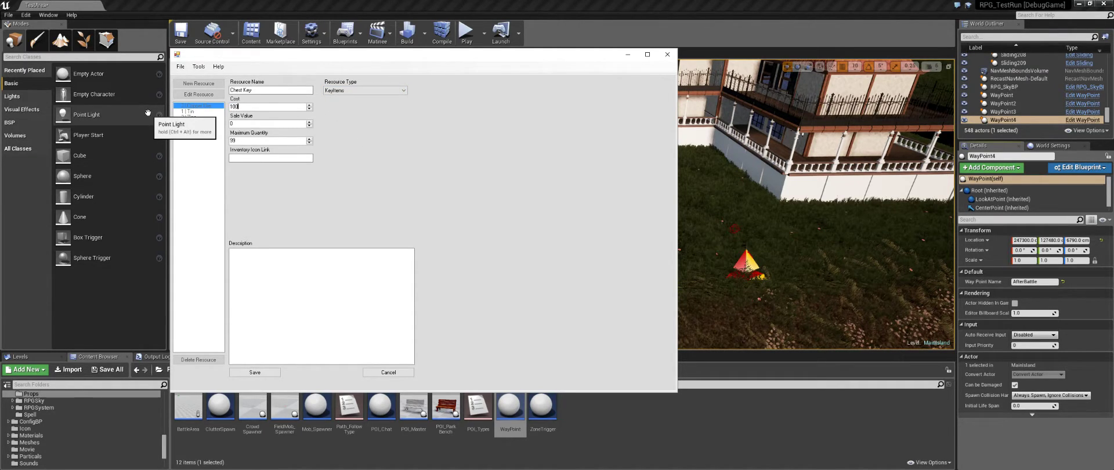
{"action": "type", "text": "0"}
{"action": "key", "text": "Tab"}
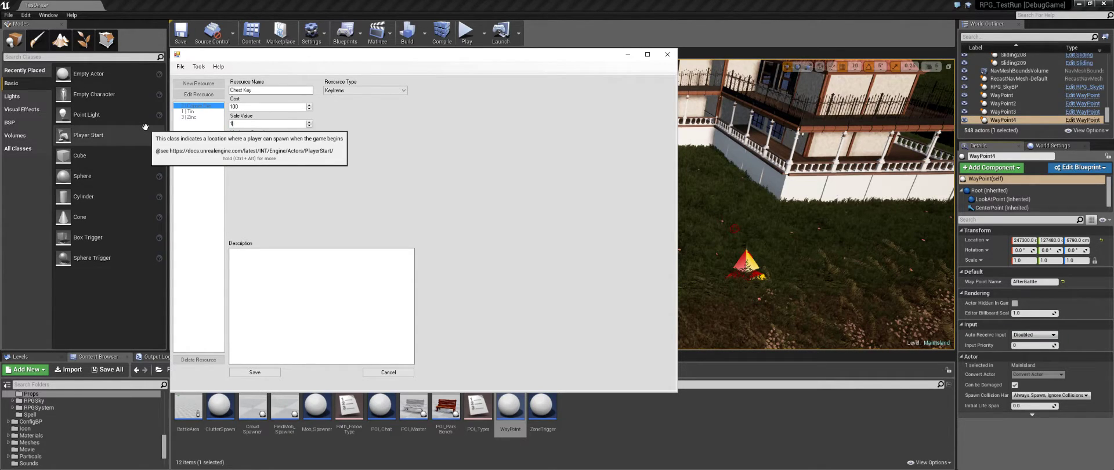
{"action": "left_click", "coordinate": [300, 287]}
{"action": "type", "text": "asdasdasdlawbq"}
{"action": "left_click", "coordinate": [255, 372]}
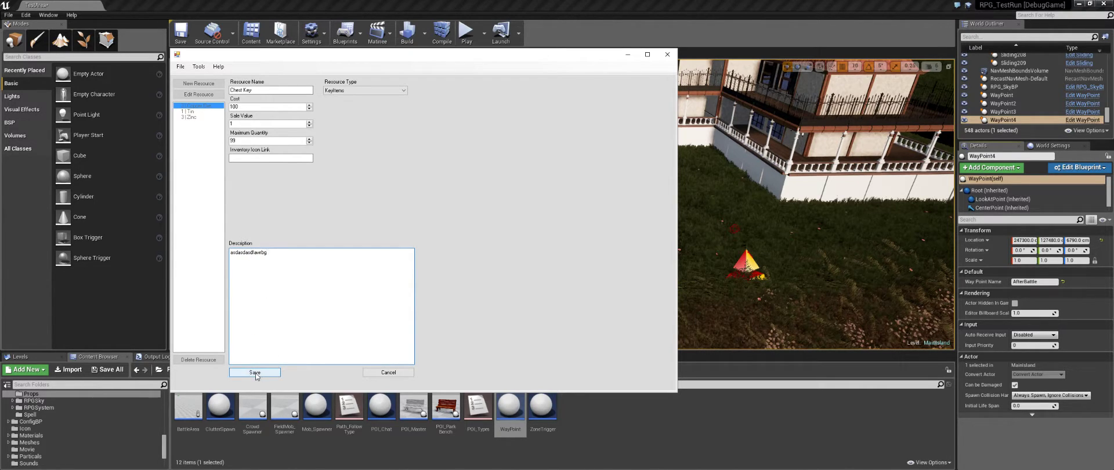
Return to the events editor and reopen Quest3 - Reward for editing.
{"action": "left_click", "coordinate": [208, 68]}
{"action": "left_click", "coordinate": [225, 104]}
{"action": "left_click", "coordinate": [229, 152]}
{"action": "left_click", "coordinate": [223, 83]}
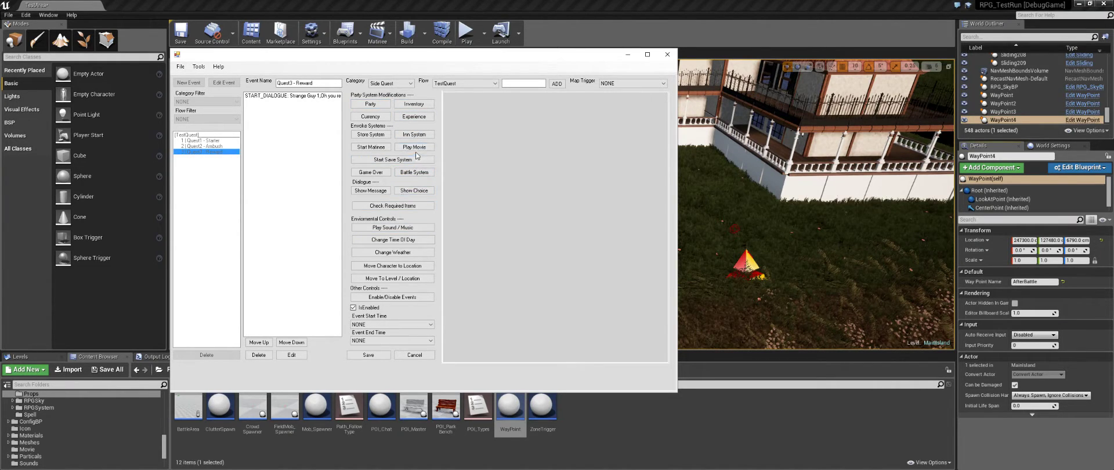
Add an inventory command giving one Chest Key resource, with Add Item and Show Message enabled, and save the event.
{"action": "left_click", "coordinate": [409, 105]}
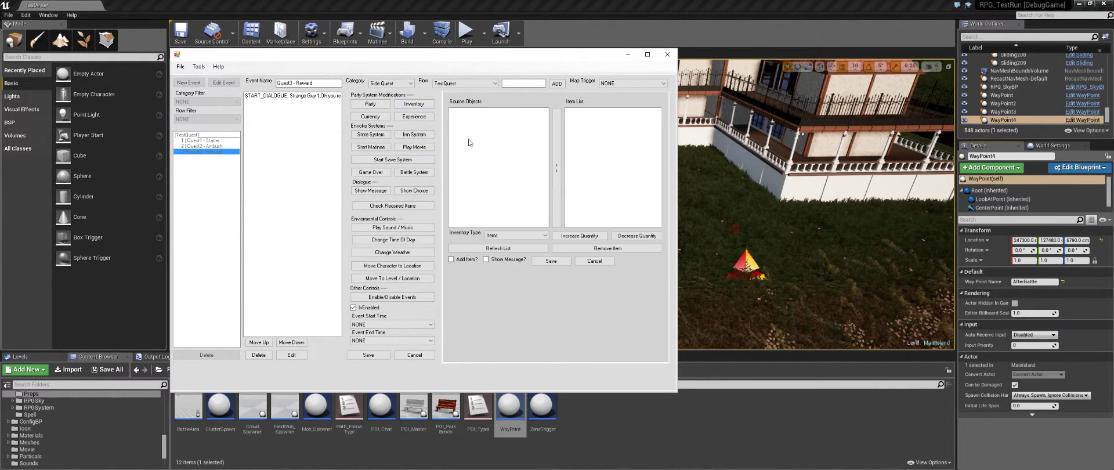
{"action": "left_click", "coordinate": [594, 261]}
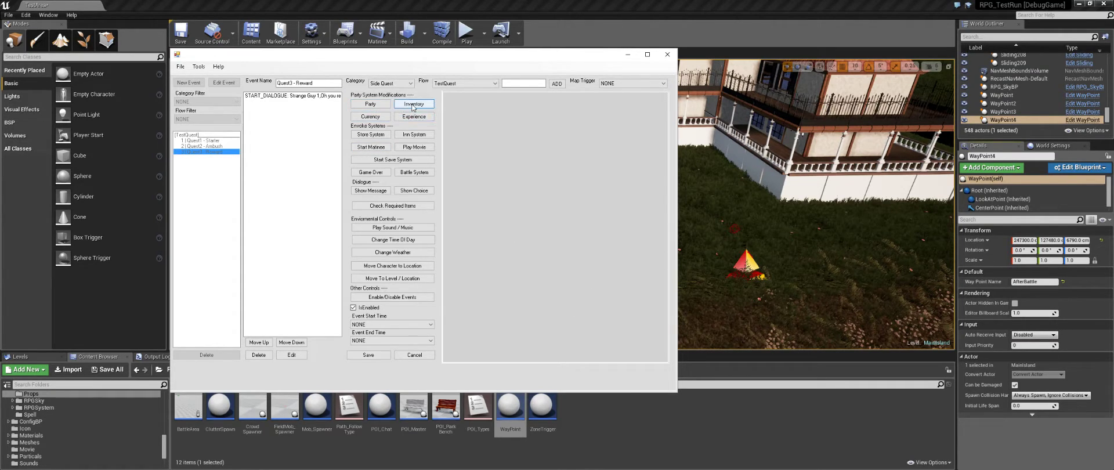
{"action": "left_click", "coordinate": [413, 104]}
{"action": "left_click", "coordinate": [515, 235]}
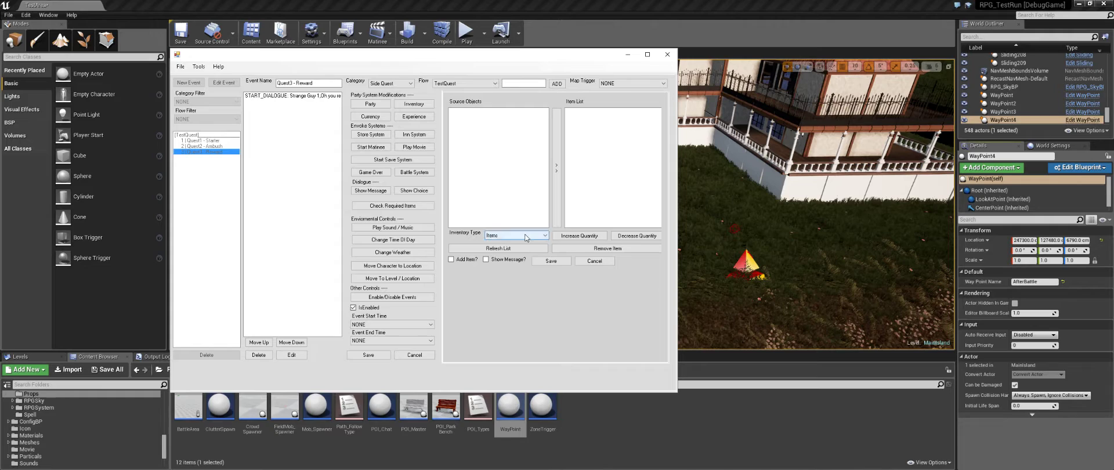
{"action": "left_click", "coordinate": [499, 258]}
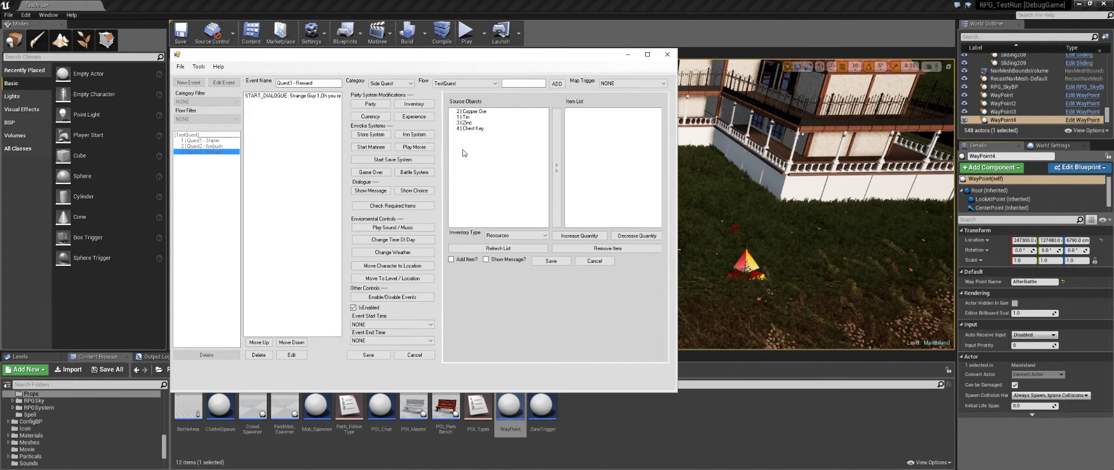
{"action": "double_click", "coordinate": [473, 129]}
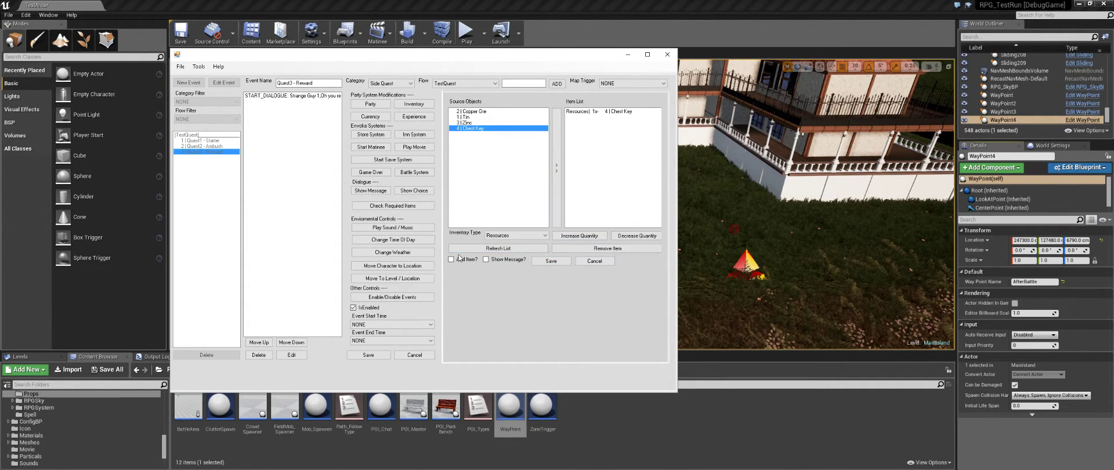
{"action": "left_click", "coordinate": [452, 260]}
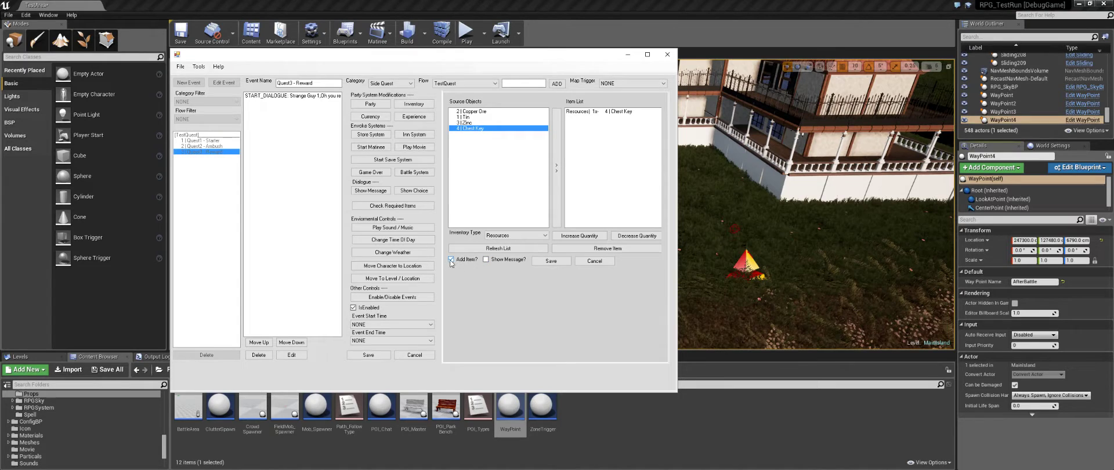
{"action": "left_click", "coordinate": [487, 260]}
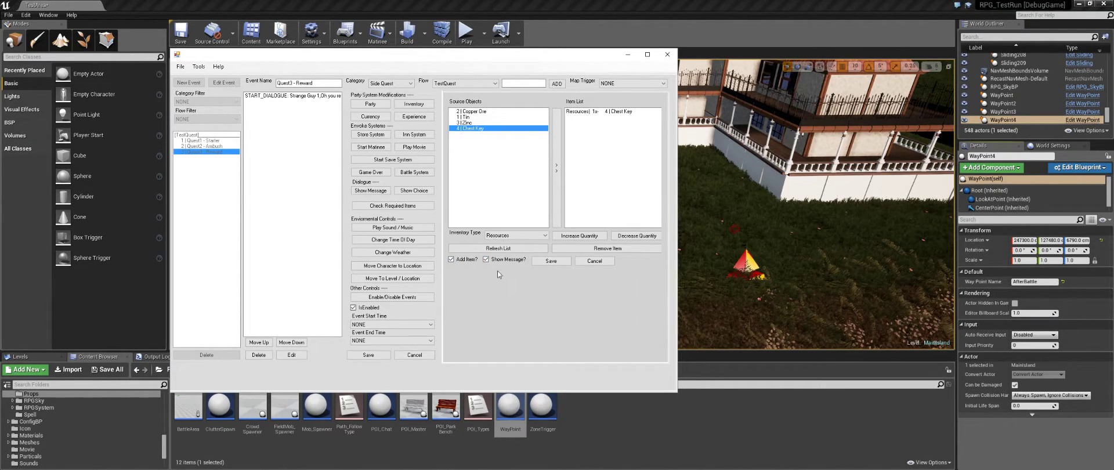
{"action": "left_click", "coordinate": [552, 260]}
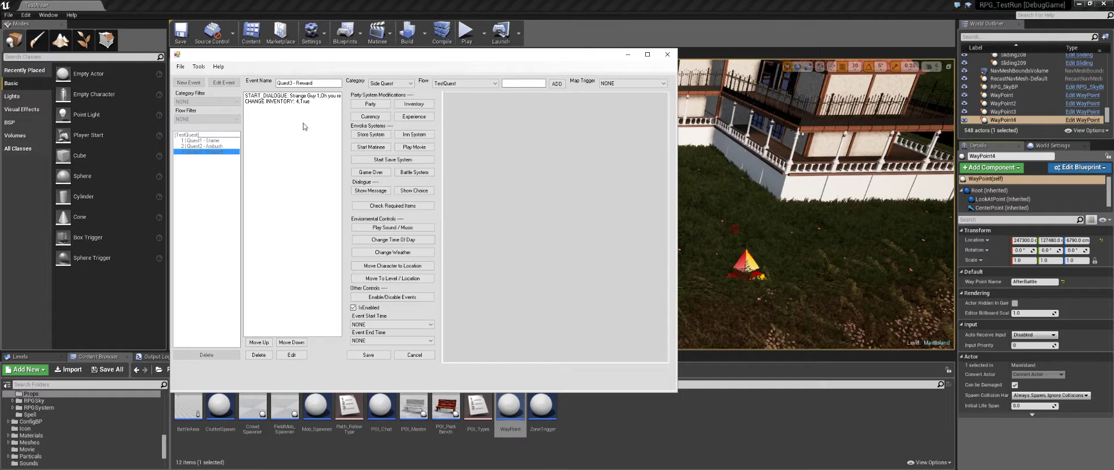
{"action": "left_click", "coordinate": [367, 355]}
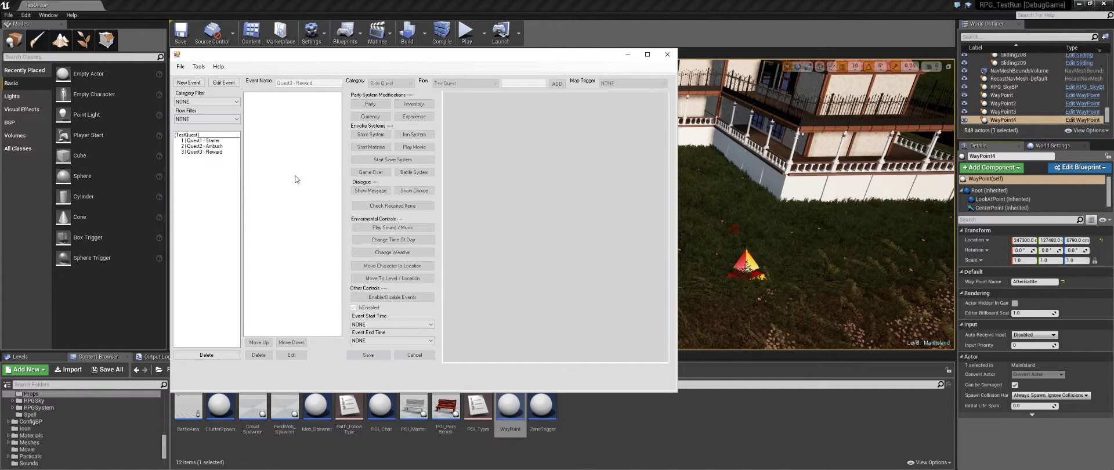
Reopen Quest3 - Reward, add a command that disables Quest3 - Reward itself, and save the event.
{"action": "left_click", "coordinate": [223, 82]}
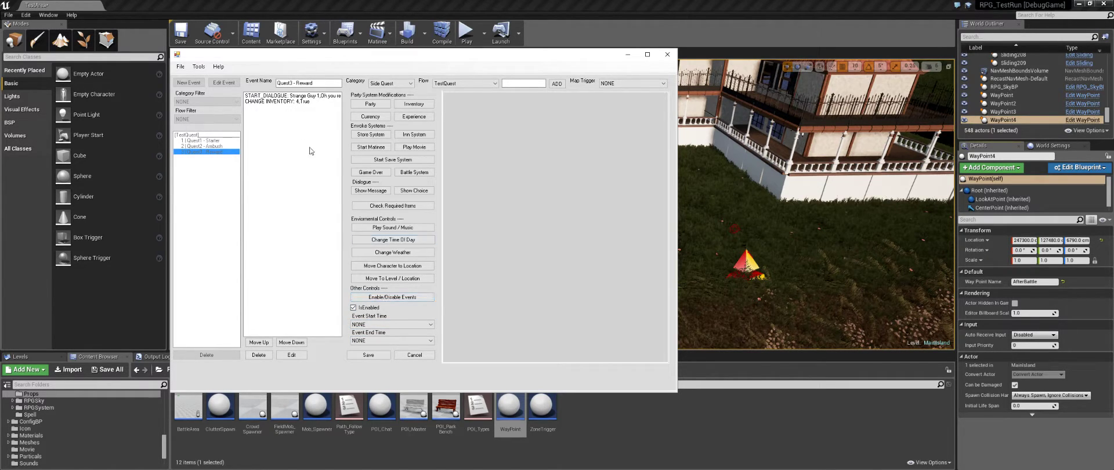
{"action": "left_click", "coordinate": [383, 298]}
{"action": "left_click", "coordinate": [470, 107]}
{"action": "left_click", "coordinate": [479, 135]}
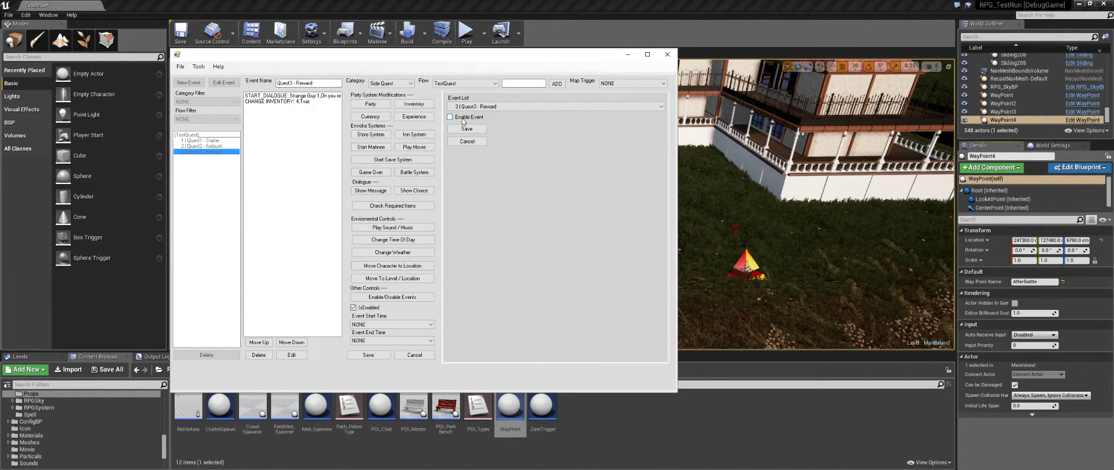
{"action": "left_click", "coordinate": [466, 129]}
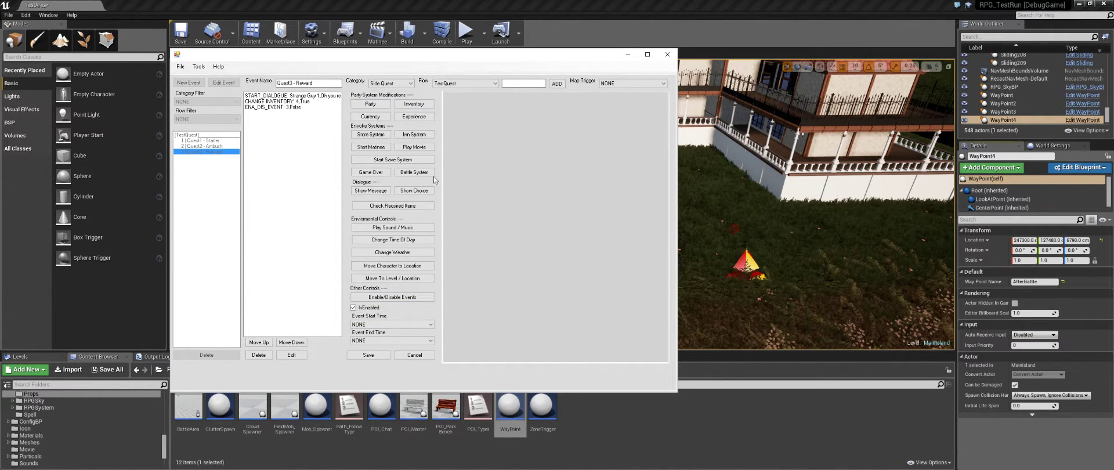
{"action": "left_click", "coordinate": [290, 107]}
{"action": "left_click", "coordinate": [295, 101]}
{"action": "left_click", "coordinate": [298, 96]}
{"action": "left_click", "coordinate": [295, 107]}
{"action": "left_click", "coordinate": [375, 355]}
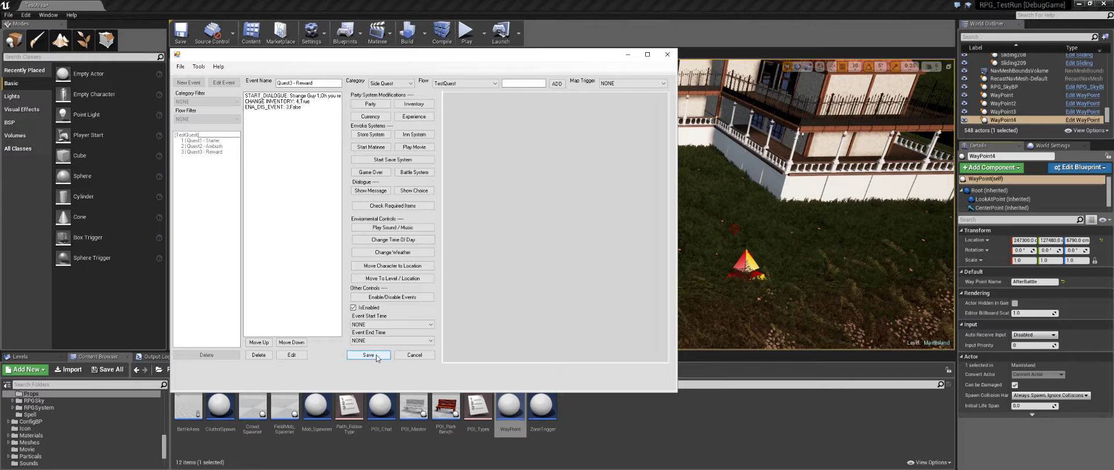
Create a new event in the TestQuest flow and name it Quest2.1 - Wait for Quest Complete.
{"action": "left_click", "coordinate": [204, 141]}
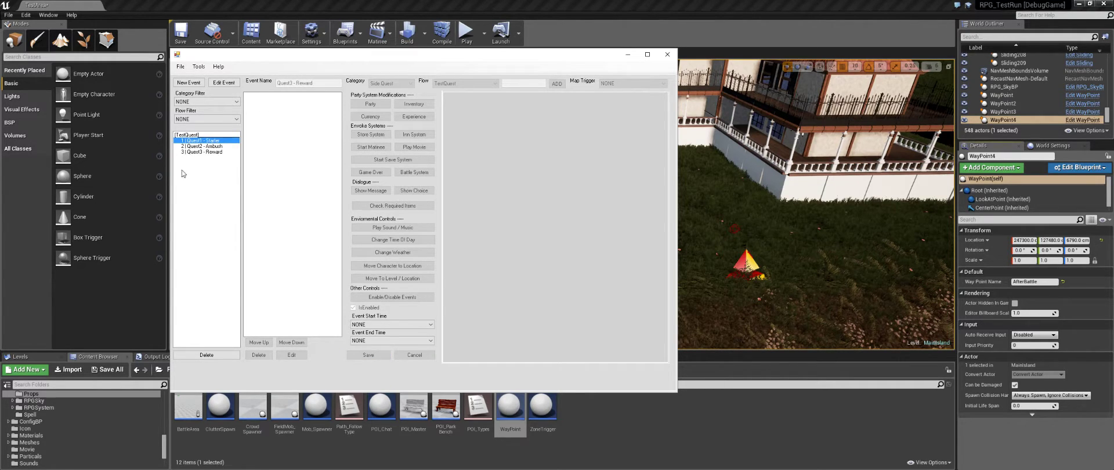
{"action": "left_click", "coordinate": [195, 83]}
{"action": "left_click", "coordinate": [504, 83]}
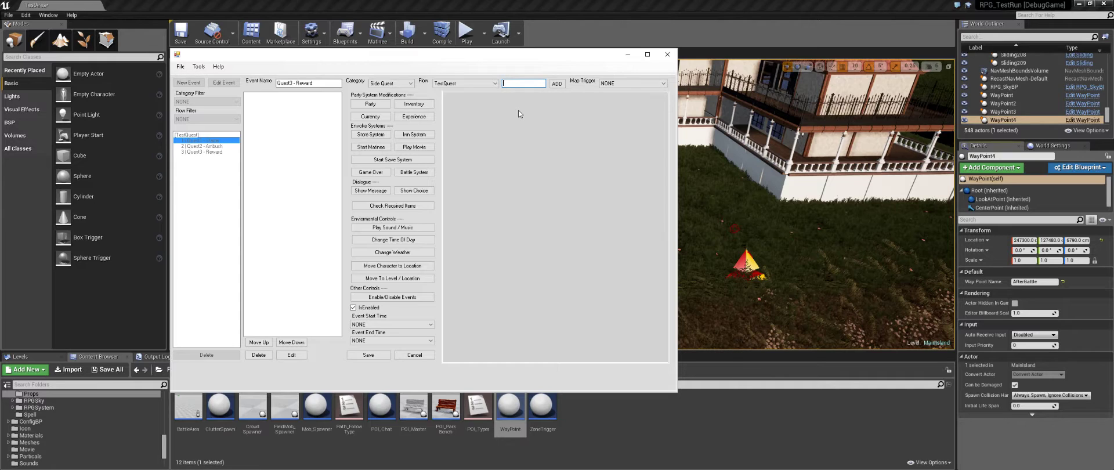
{"action": "left_click", "coordinate": [316, 84]}
{"action": "left_click_drag", "start_coordinate": [290, 84], "coordinate": [299, 85]}
{"action": "type", "text": "2.1"}
{"action": "double_click", "coordinate": [309, 83]}
{"action": "type", "text": "Wa"}
{"action": "type", "text": "it for Quest Complete"}
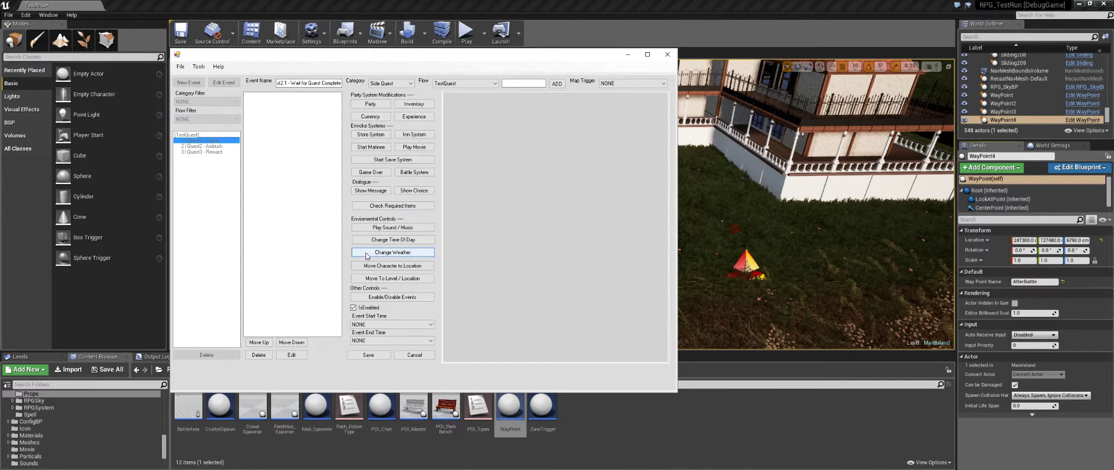
Add a Strange Guy 1 message reading "Let me know when you have the situation under control", turn off IsEnabled, and save the event.
{"action": "left_click", "coordinate": [370, 191]}
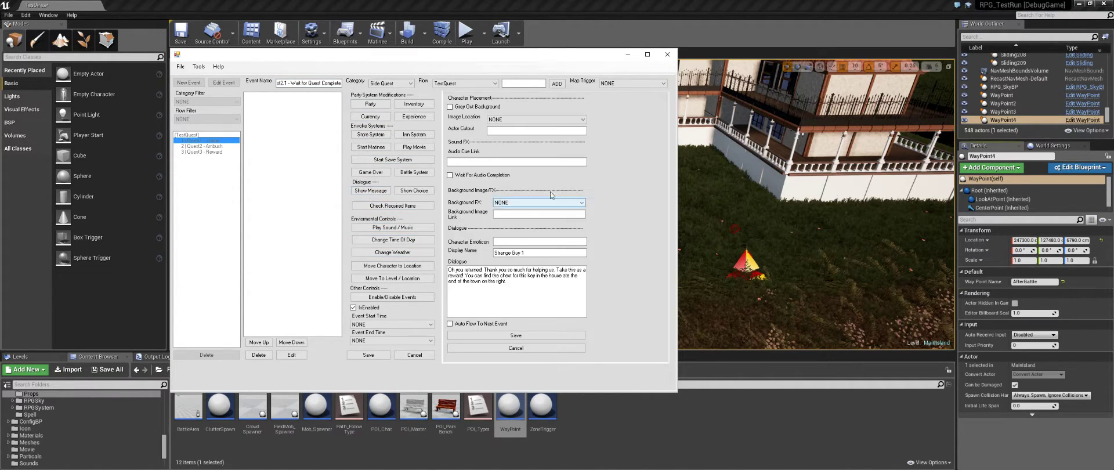
{"action": "left_click", "coordinate": [516, 290]}
{"action": "key", "text": "ctrl+a"}
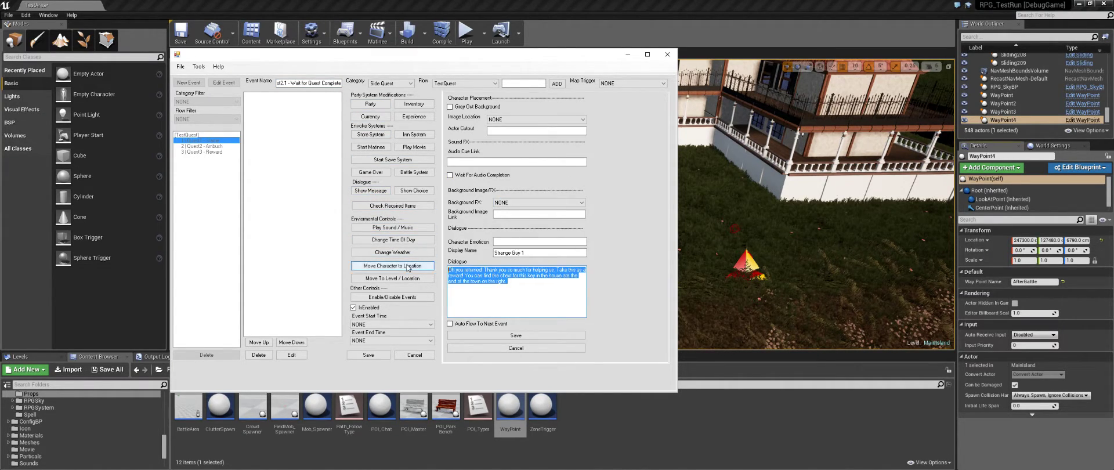
{"action": "type", "text": "L"}
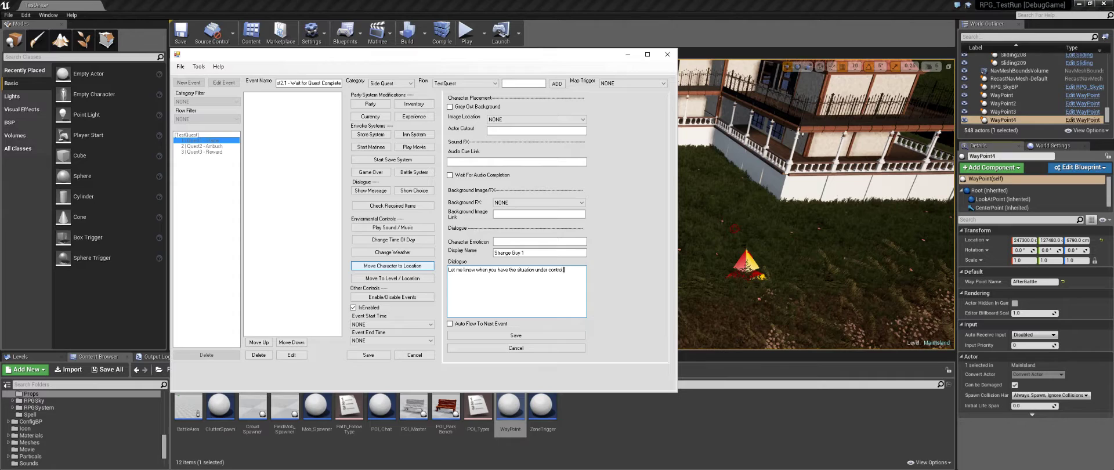
{"action": "left_click", "coordinate": [498, 336]}
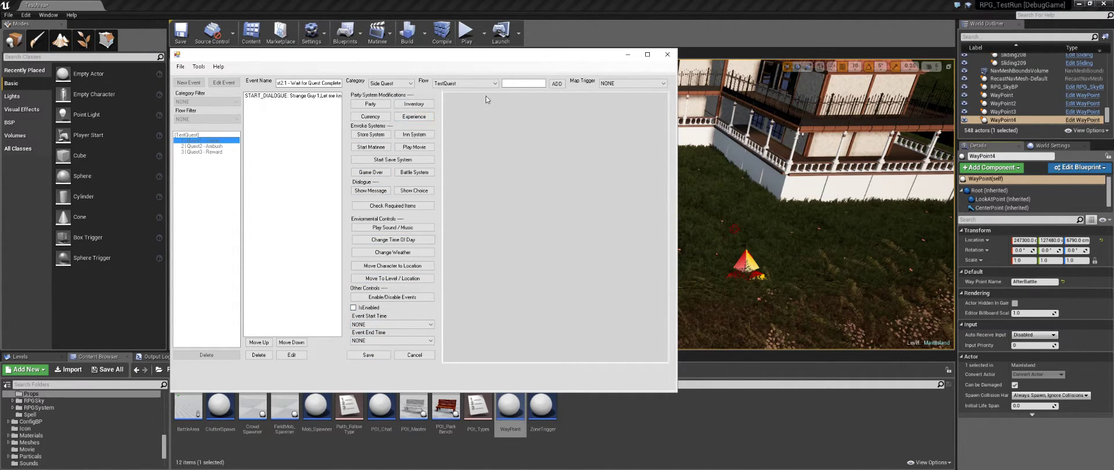
{"action": "left_click", "coordinate": [368, 355]}
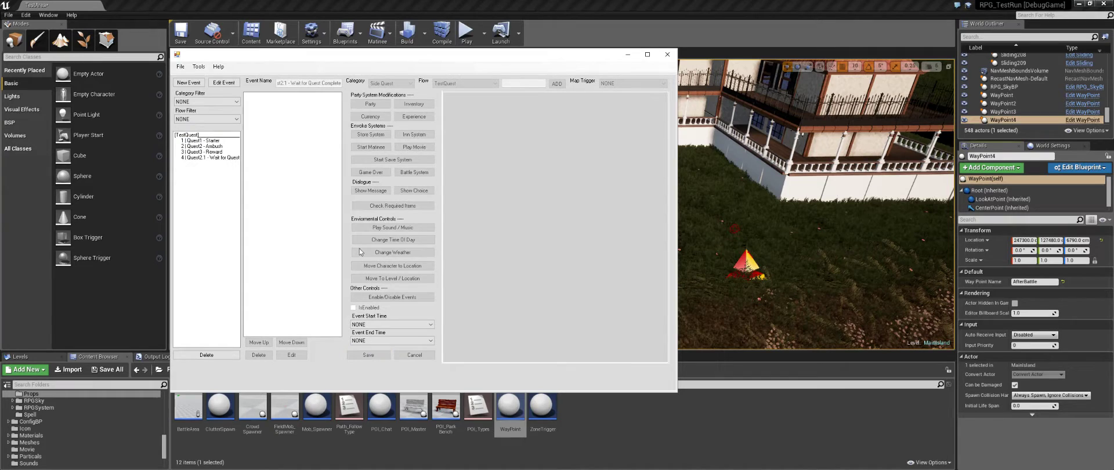
Check the IsEnabled setting of Quest3 - Reward and Quest2 - Ambush, saving each event.
{"action": "left_click", "coordinate": [209, 152]}
{"action": "left_click", "coordinate": [225, 83]}
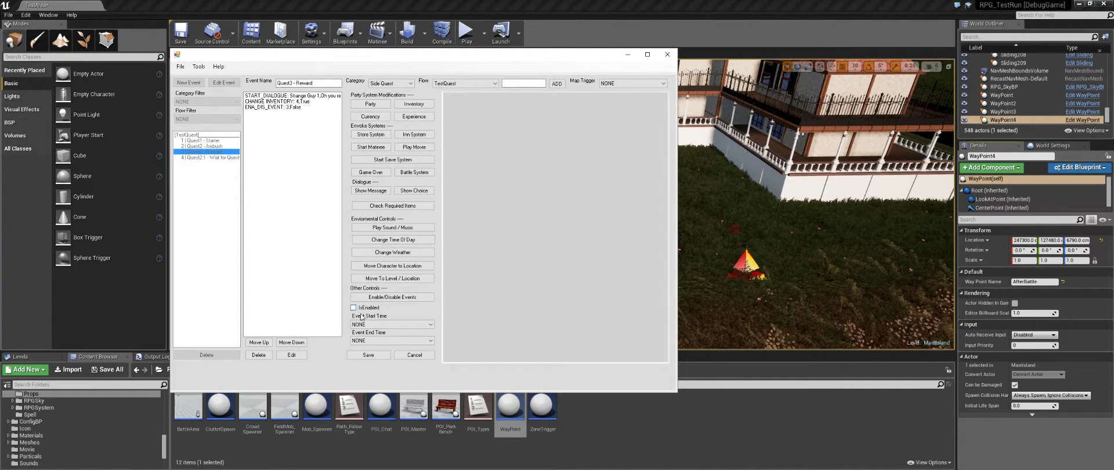
{"action": "left_click", "coordinate": [368, 354]}
{"action": "left_click", "coordinate": [209, 147]}
{"action": "left_click", "coordinate": [224, 82]}
{"action": "left_click", "coordinate": [369, 355]}
In Quest1 - Starter, add a command to the Sure choice's flow that enables Quest2.1 - Wait for Quest Complete.
{"action": "left_click", "coordinate": [214, 141]}
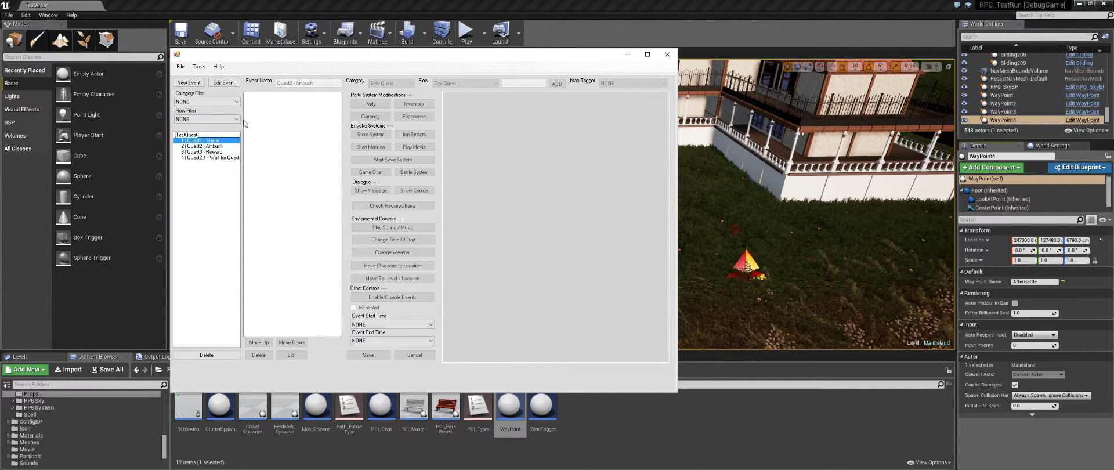
{"action": "left_click", "coordinate": [225, 83]}
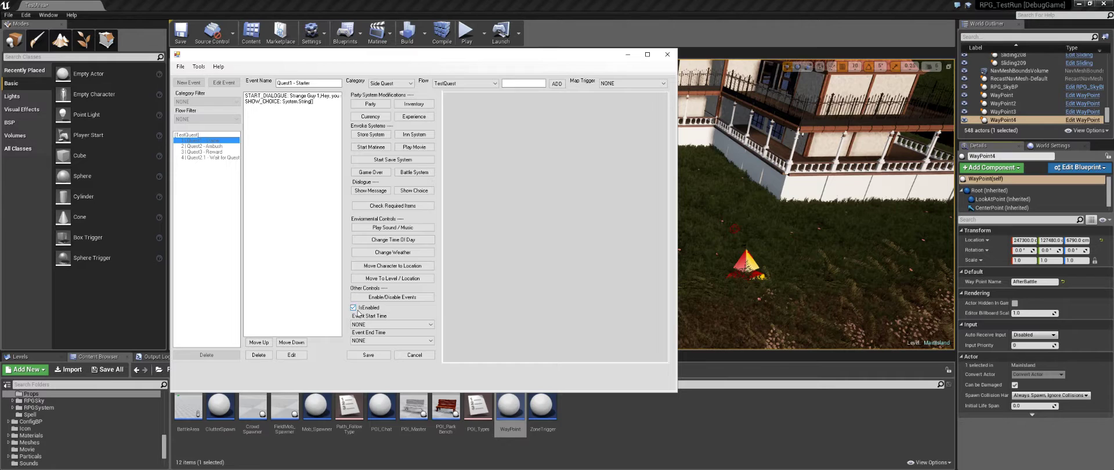
{"action": "double_click", "coordinate": [294, 102]}
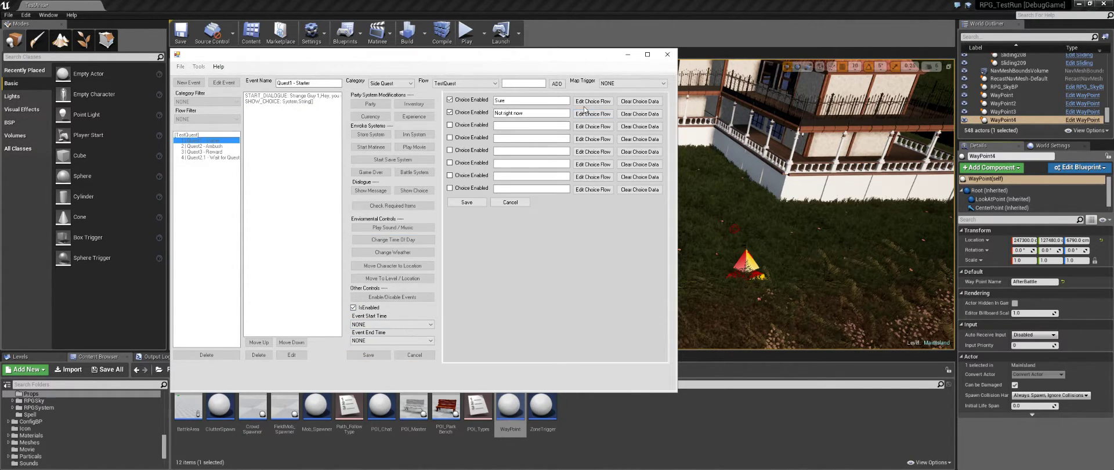
{"action": "left_click", "coordinate": [588, 102]}
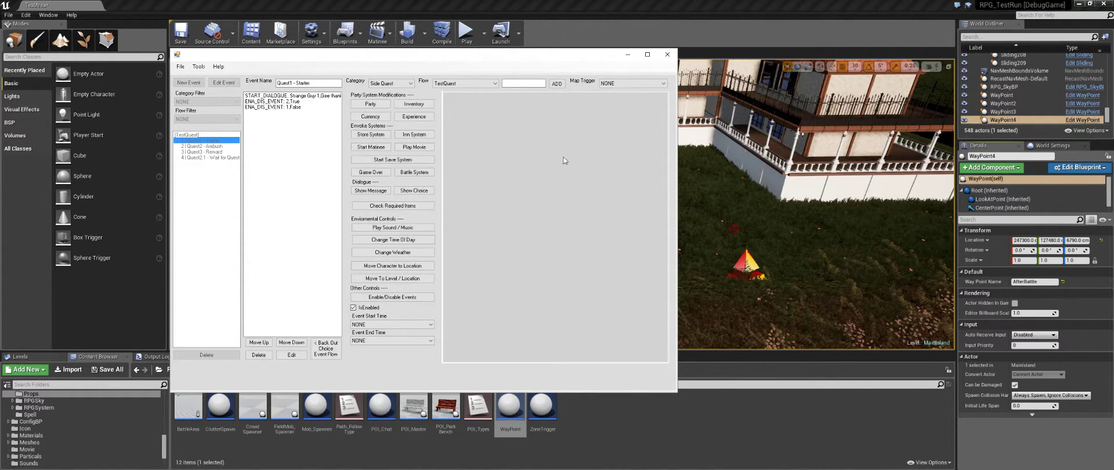
{"action": "left_click", "coordinate": [281, 102]}
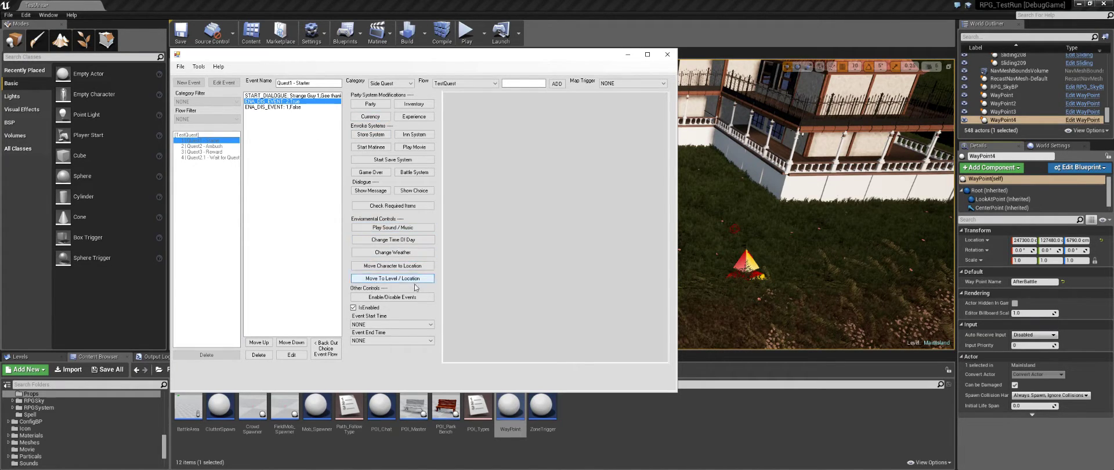
{"action": "left_click", "coordinate": [377, 297]}
{"action": "left_click", "coordinate": [469, 104]}
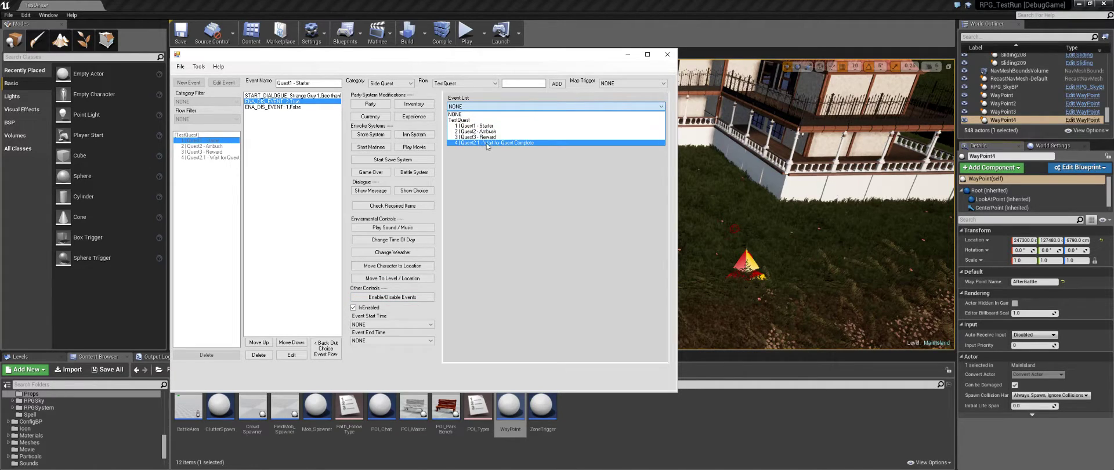
{"action": "left_click", "coordinate": [486, 142]}
{"action": "left_click", "coordinate": [465, 129]}
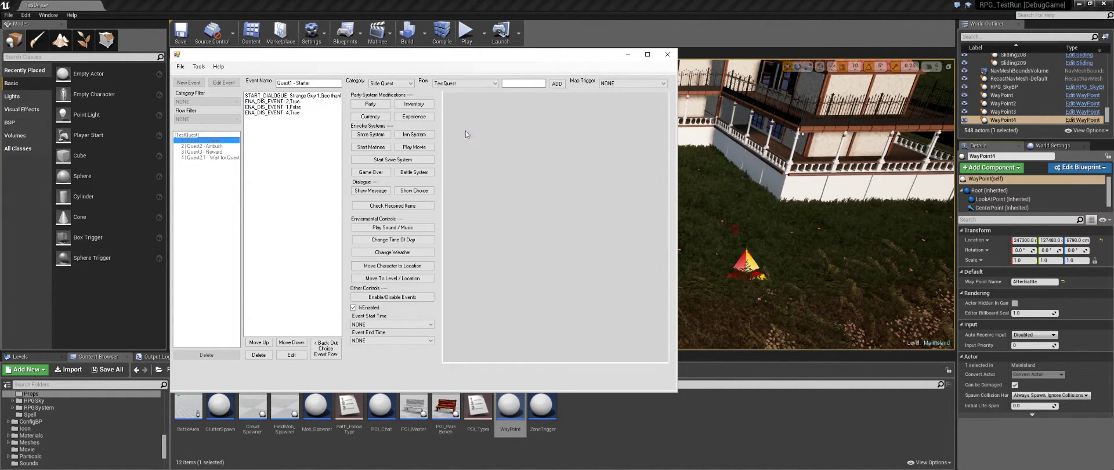
Back out of the Sure choice's flow and save the choices and the Quest1 - Starter event.
{"action": "left_click", "coordinate": [326, 348]}
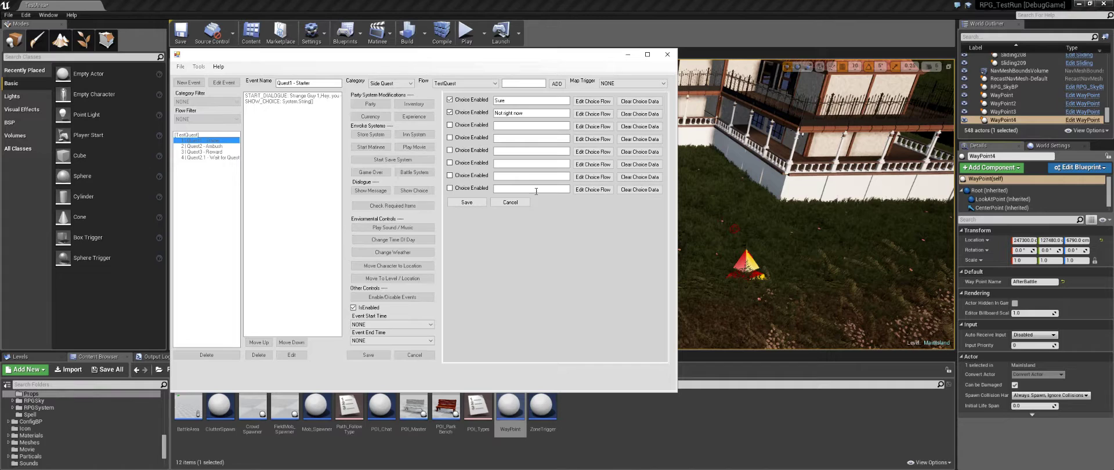
{"action": "left_click", "coordinate": [467, 202]}
{"action": "left_click", "coordinate": [368, 354]}
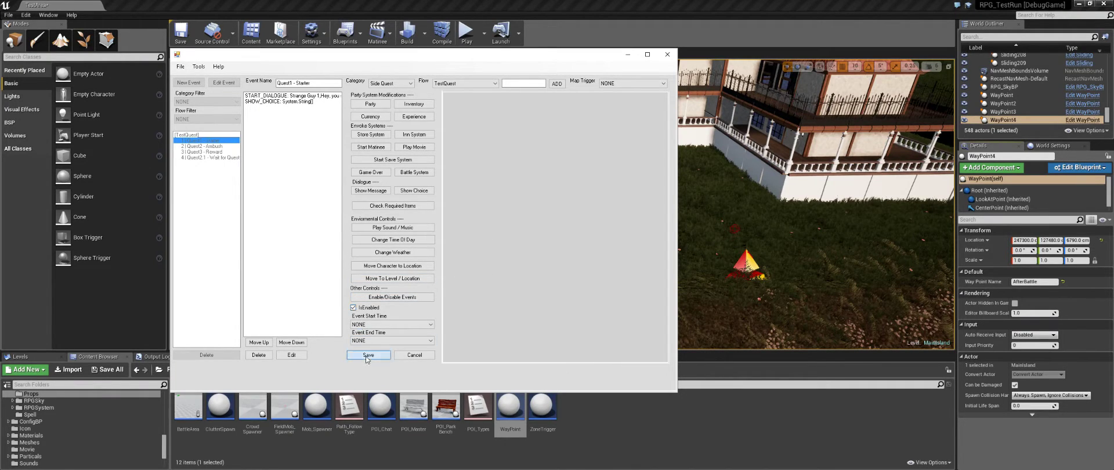
Add a command to Quest2 - Ambush that disables Quest2.1 - Wait for Quest Complete, and save the event.
{"action": "left_click", "coordinate": [224, 152]}
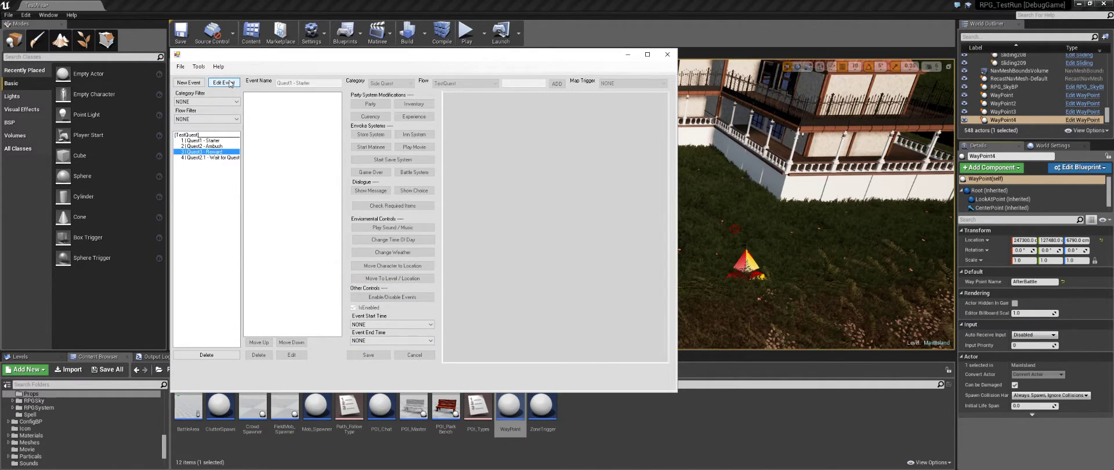
{"action": "left_click", "coordinate": [217, 141]}
{"action": "left_click", "coordinate": [218, 146]}
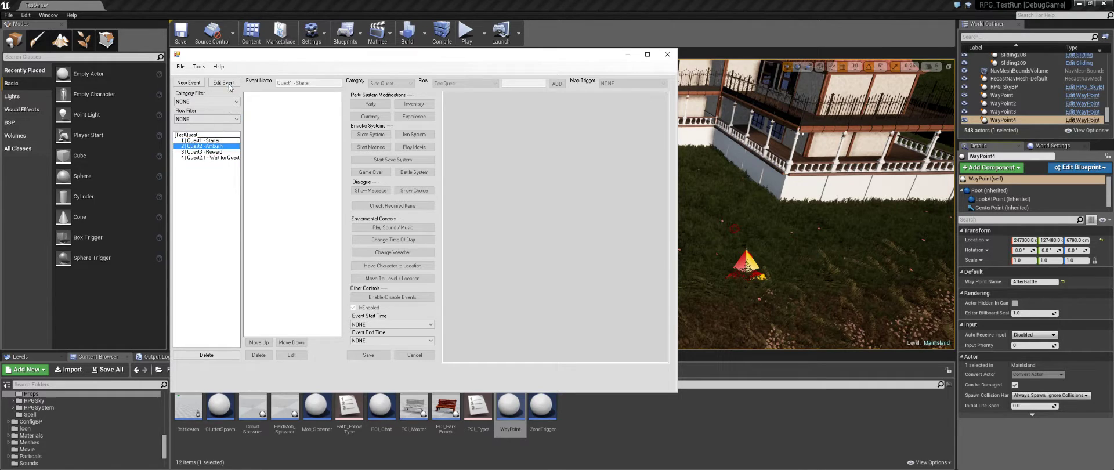
{"action": "left_click", "coordinate": [230, 85]}
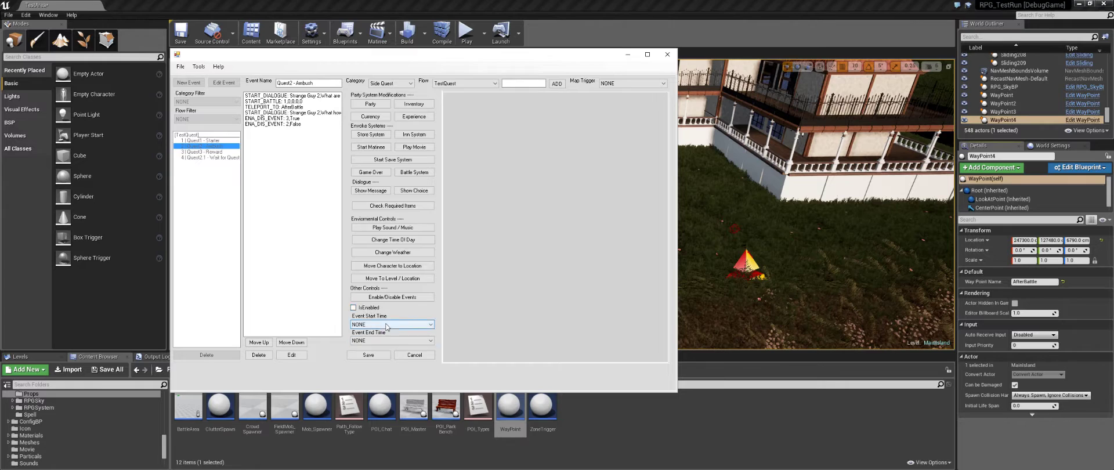
{"action": "left_click", "coordinate": [382, 297]}
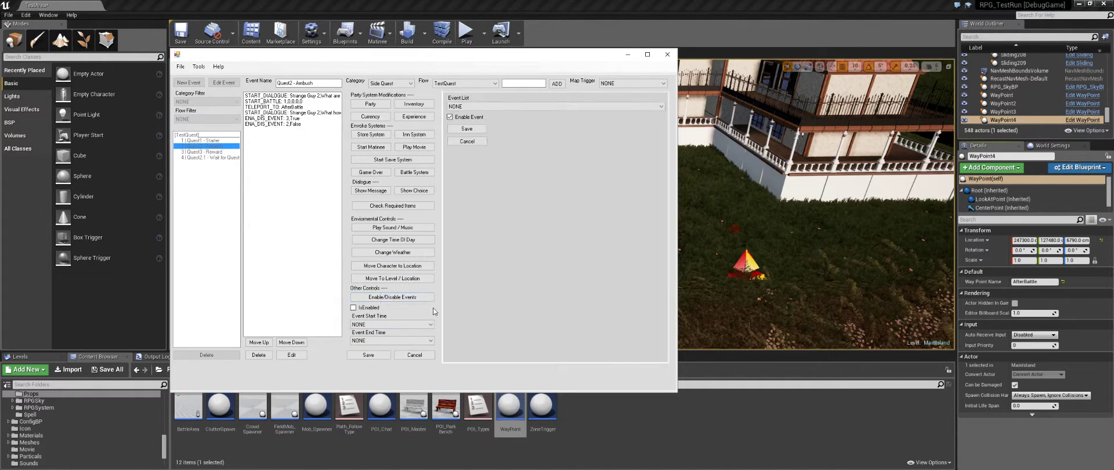
{"action": "left_click", "coordinate": [474, 108]}
{"action": "left_click", "coordinate": [491, 142]}
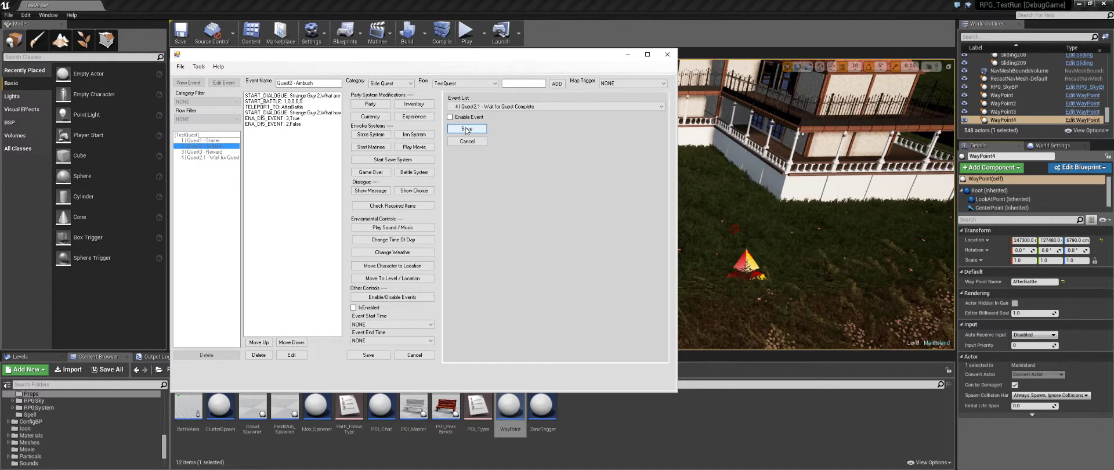
{"action": "left_click", "coordinate": [466, 128]}
{"action": "left_click", "coordinate": [377, 356]}
{"action": "left_click", "coordinate": [222, 158]}
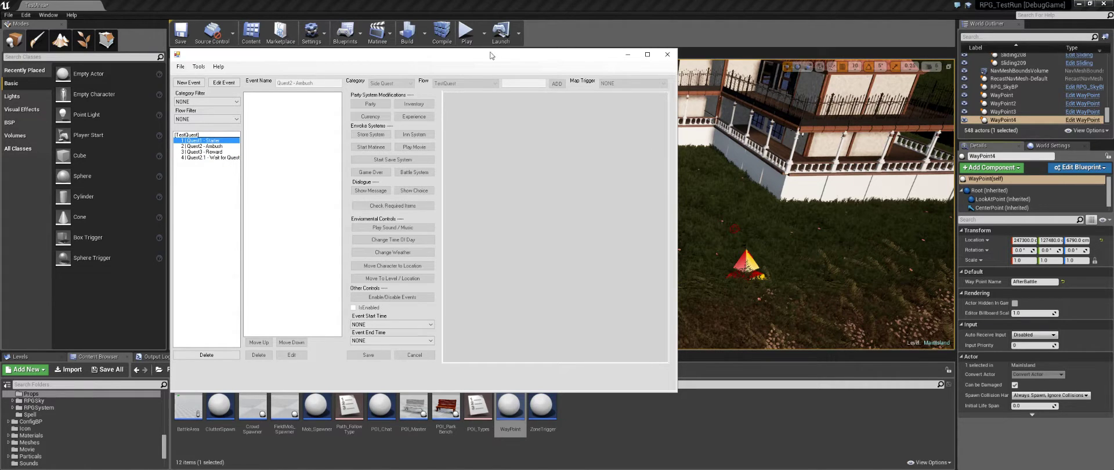
Put the events editor aside and bring the level view inside the town house, facing the empty floor beside the bookshelf.
{"action": "left_click_drag", "start_coordinate": [490, 52], "coordinate": [0, 143]}
{"action": "right_click_drag", "start_coordinate": [510, 255], "coordinate": [161, 276]}
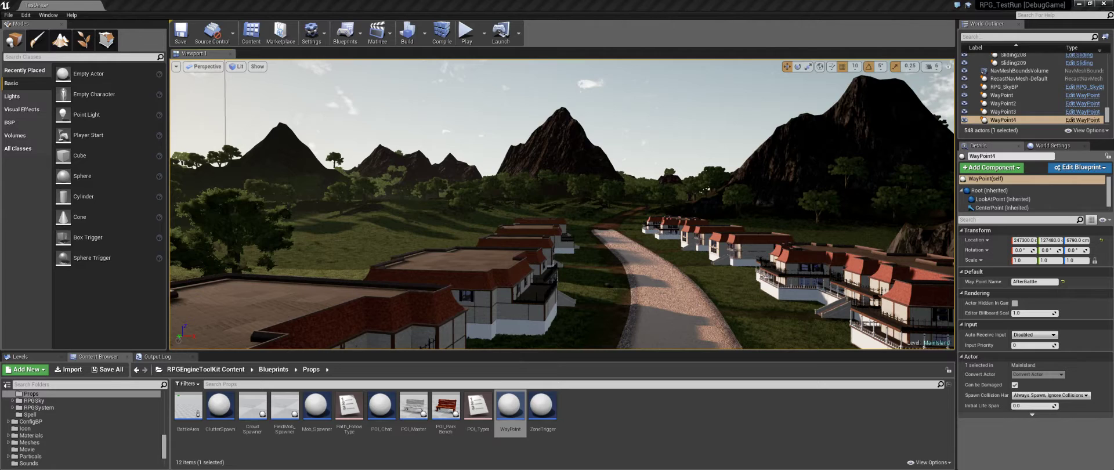
{"action": "key", "text": "w"}
{"action": "right_click_drag", "start_coordinate": [672, 253], "coordinate": [563, 218]}
{"action": "key", "text": "w"}
{"action": "key", "text": "w"}
{"action": "key", "text": "s"}
{"action": "key", "text": "w"}
{"action": "key", "text": "w"}
{"action": "key", "text": "w"}
Place a StandardTreasureChest from the AI_Actors blueprints in the room and position it on the floor beside the bookshelf.
{"action": "left_click", "coordinate": [73, 395]}
{"action": "scroll", "coordinate": [72, 403], "scroll_direction": "up", "scroll_amount": 3}
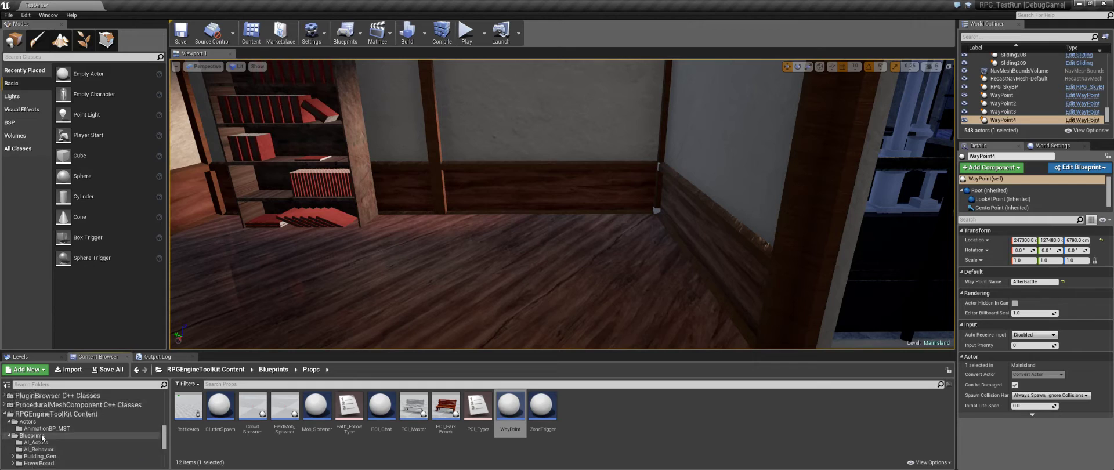
{"action": "scroll", "coordinate": [46, 415], "scroll_direction": "up", "scroll_amount": 3}
{"action": "left_click", "coordinate": [58, 442]}
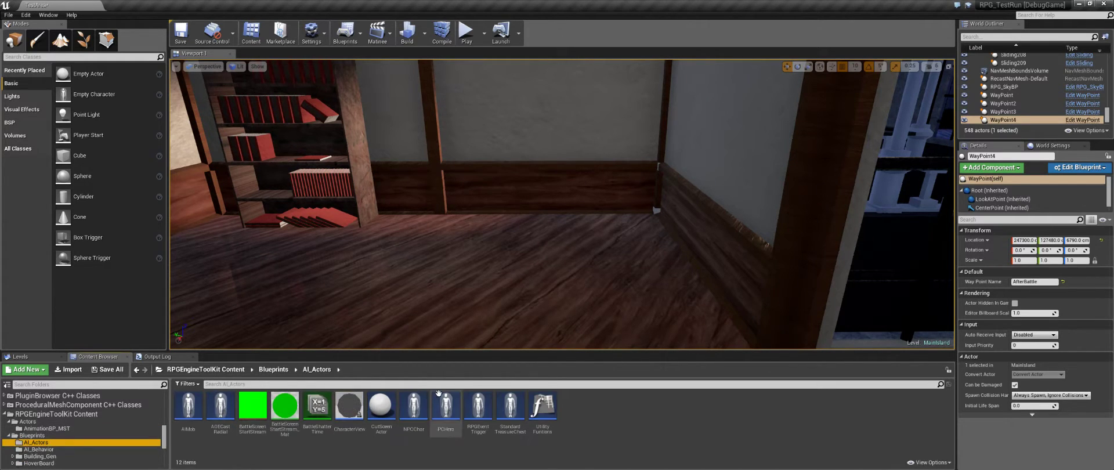
{"action": "left_click", "coordinate": [47, 449]}
{"action": "left_click", "coordinate": [45, 435]}
{"action": "left_click", "coordinate": [48, 442]}
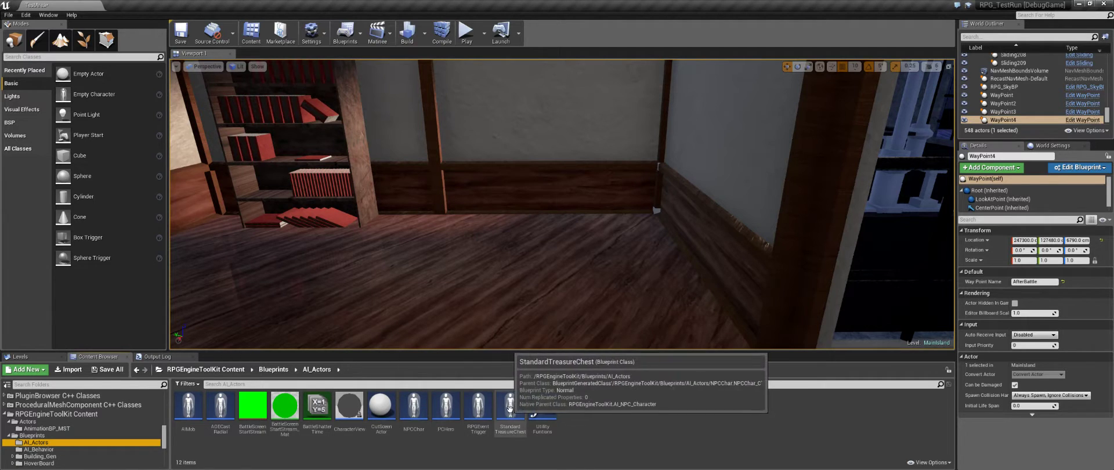
{"action": "left_click_drag", "start_coordinate": [508, 413], "coordinate": [510, 264]}
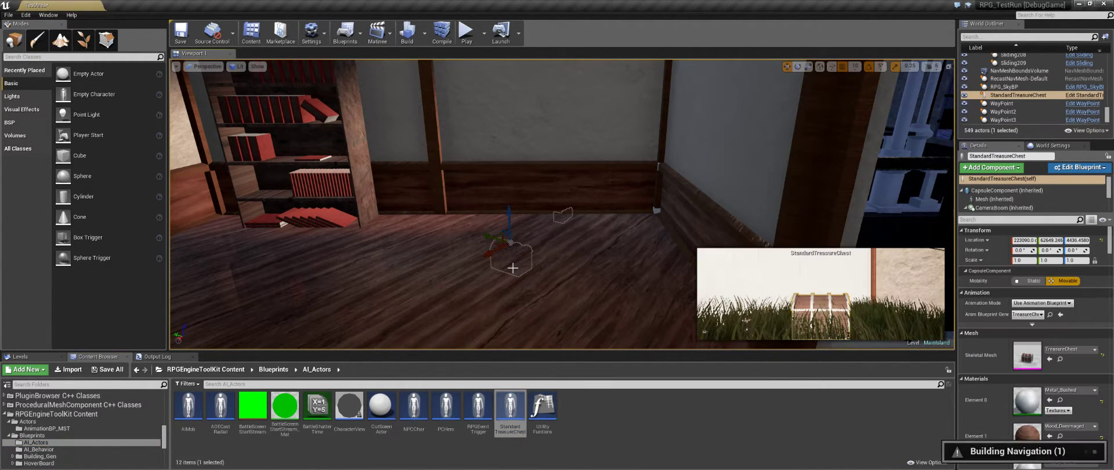
{"action": "left_click_drag", "start_coordinate": [509, 215], "coordinate": [516, 109]}
{"action": "left_click_drag", "start_coordinate": [485, 146], "coordinate": [522, 216]}
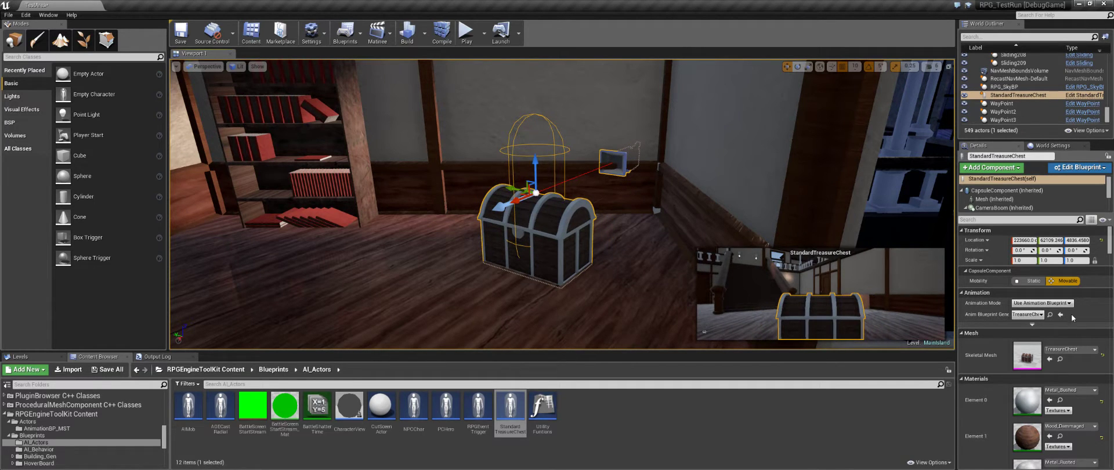
Widen the Details area and look through the treasure chest's properties down to its BP Event Data category.
{"action": "left_click_drag", "start_coordinate": [954, 283], "coordinate": [868, 283]}
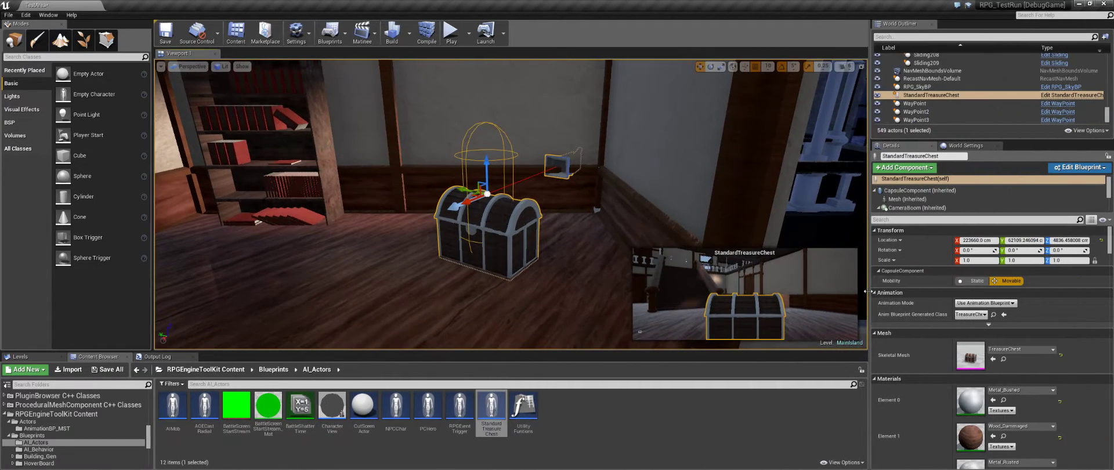
{"action": "scroll", "coordinate": [923, 352], "scroll_direction": "down", "scroll_amount": 5}
{"action": "scroll", "coordinate": [909, 334], "scroll_direction": "down", "scroll_amount": 2}
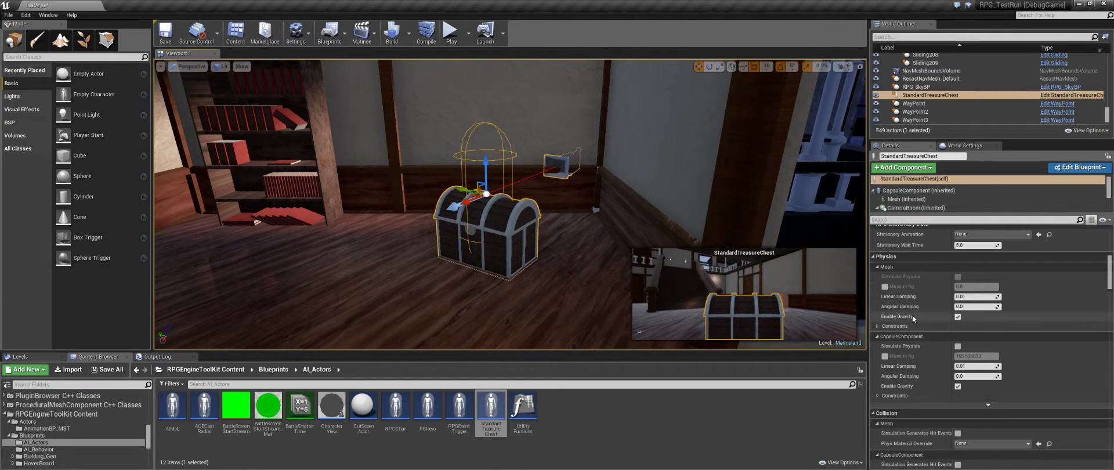
{"action": "scroll", "coordinate": [914, 316], "scroll_direction": "down", "scroll_amount": 2}
{"action": "scroll", "coordinate": [915, 311], "scroll_direction": "down", "scroll_amount": 7}
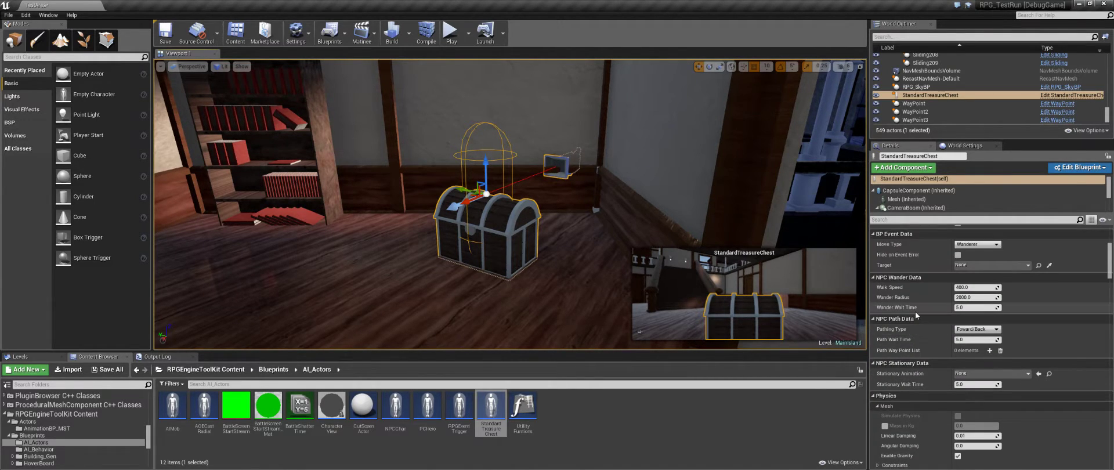
{"action": "scroll", "coordinate": [916, 313], "scroll_direction": "up", "scroll_amount": 8}
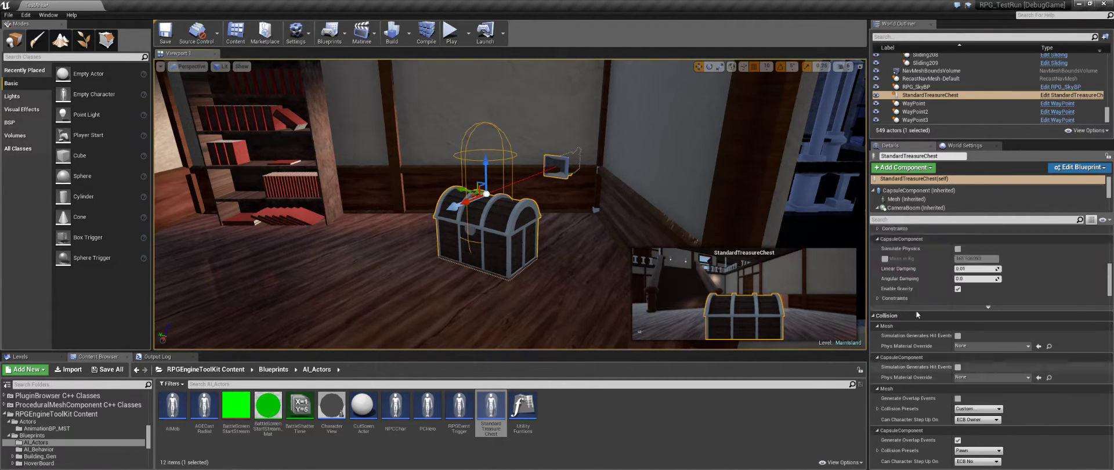
{"action": "scroll", "coordinate": [917, 315], "scroll_direction": "up", "scroll_amount": 8}
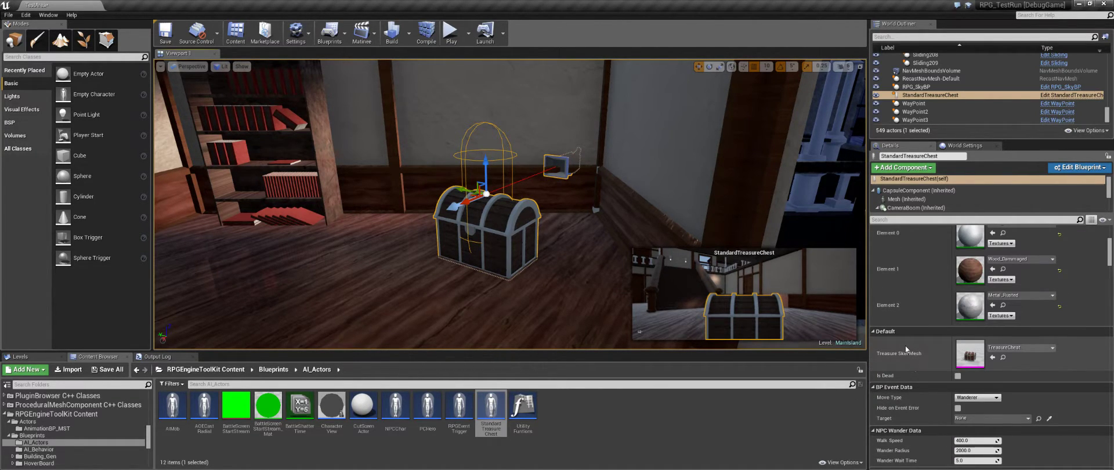
{"action": "left_click", "coordinate": [874, 387]}
{"action": "left_click", "coordinate": [875, 388]}
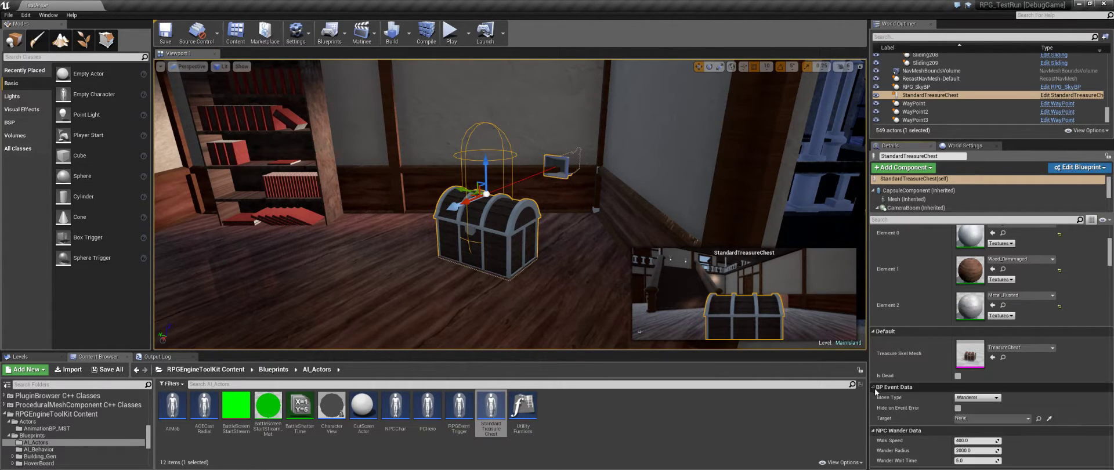
Collapse the chest's Physics, Collision and Lighting categories and bring Treasure Chest Data into view.
{"action": "scroll", "coordinate": [888, 390], "scroll_direction": "down", "scroll_amount": 5}
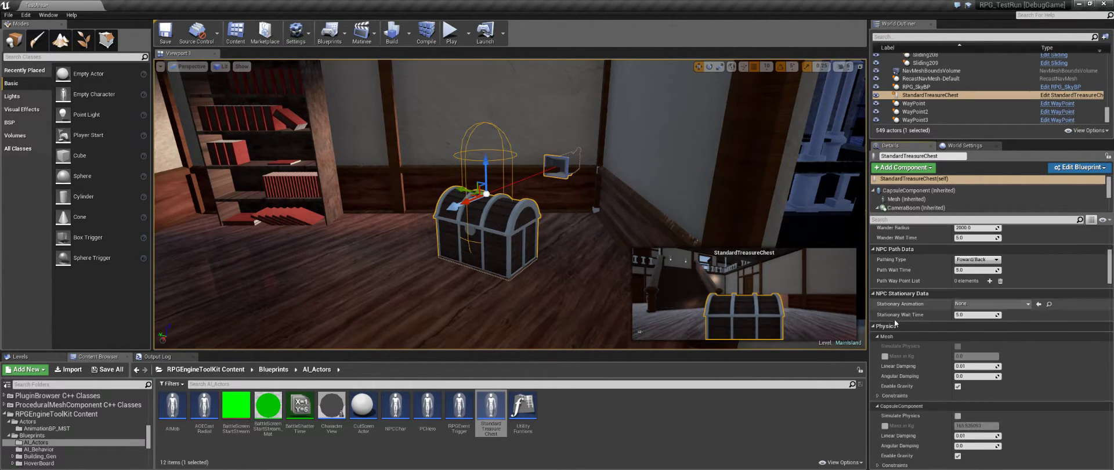
{"action": "scroll", "coordinate": [892, 304], "scroll_direction": "down", "scroll_amount": 6}
{"action": "left_click", "coordinate": [875, 243]}
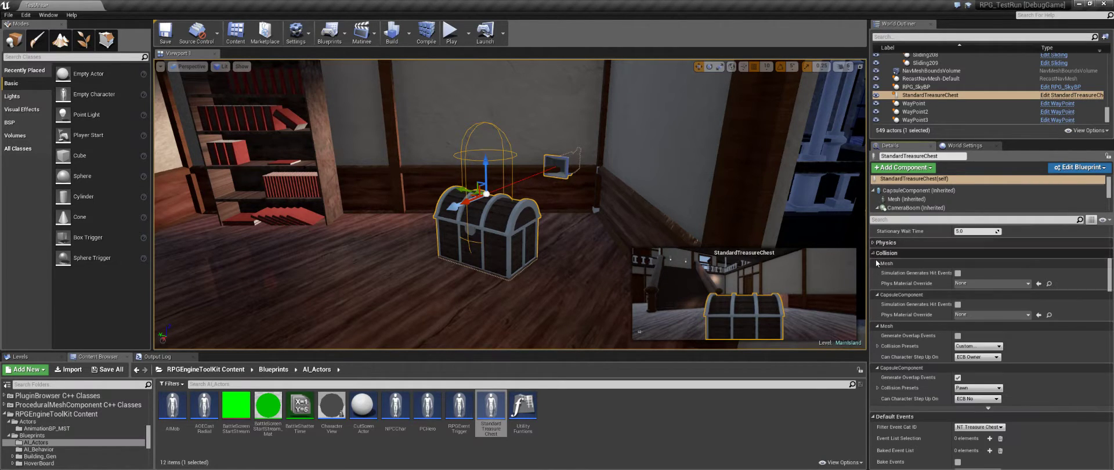
{"action": "left_click", "coordinate": [875, 253]}
{"action": "left_click", "coordinate": [875, 264]}
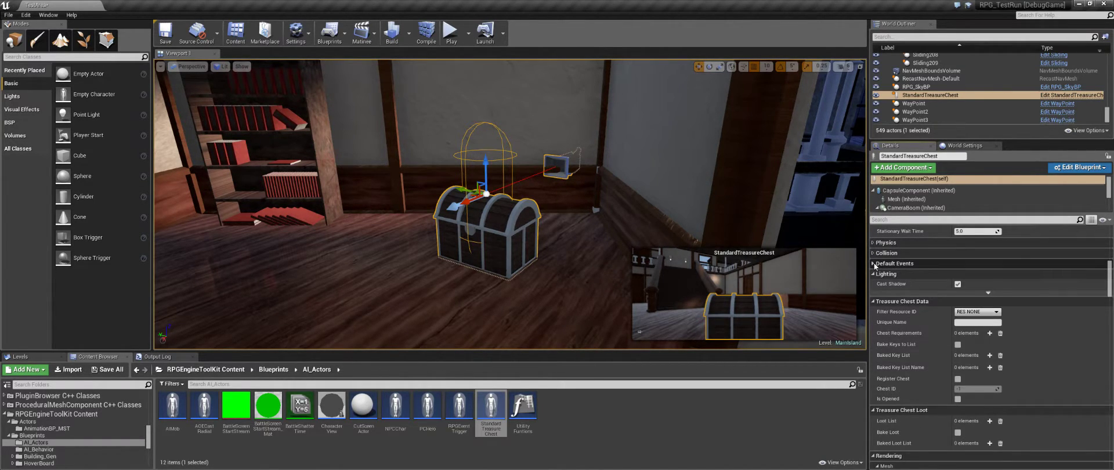
{"action": "left_click", "coordinate": [875, 264]}
{"action": "scroll", "coordinate": [904, 253], "scroll_direction": "down", "scroll_amount": 1}
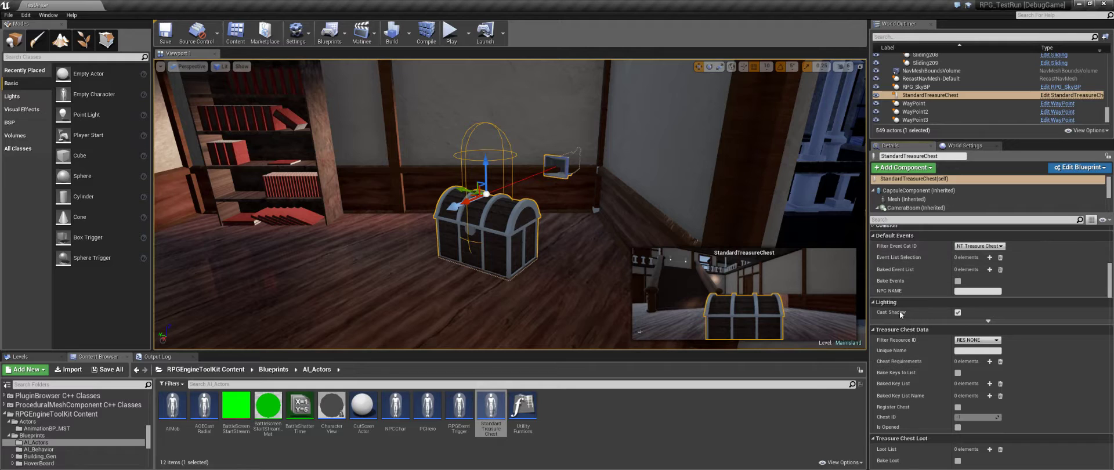
{"action": "left_click", "coordinate": [875, 303]}
{"action": "scroll", "coordinate": [916, 312], "scroll_direction": "down", "scroll_amount": 1}
{"action": "scroll", "coordinate": [923, 296], "scroll_direction": "down", "scroll_amount": 4}
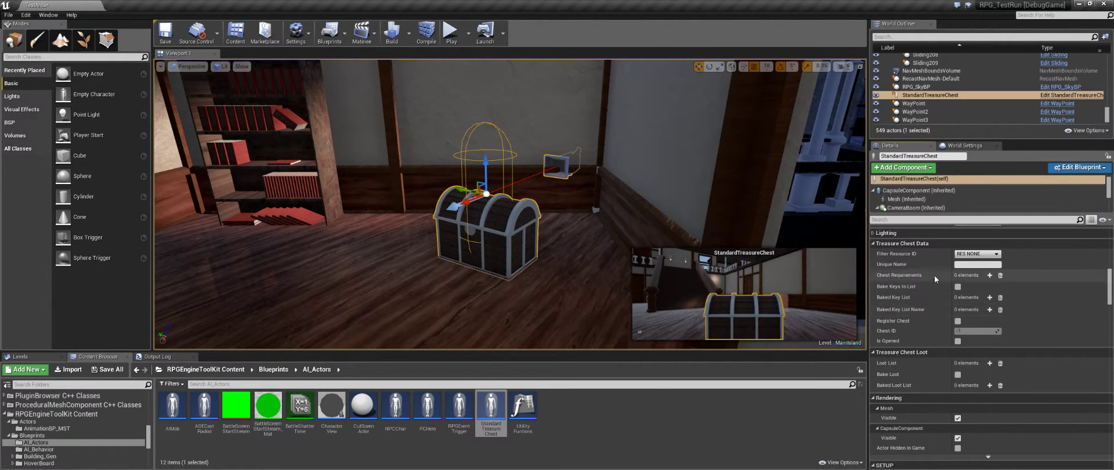
Add a chest requirement using the ChestKey row, bake it to the key list and check the baked entries.
{"action": "left_click", "coordinate": [988, 275]}
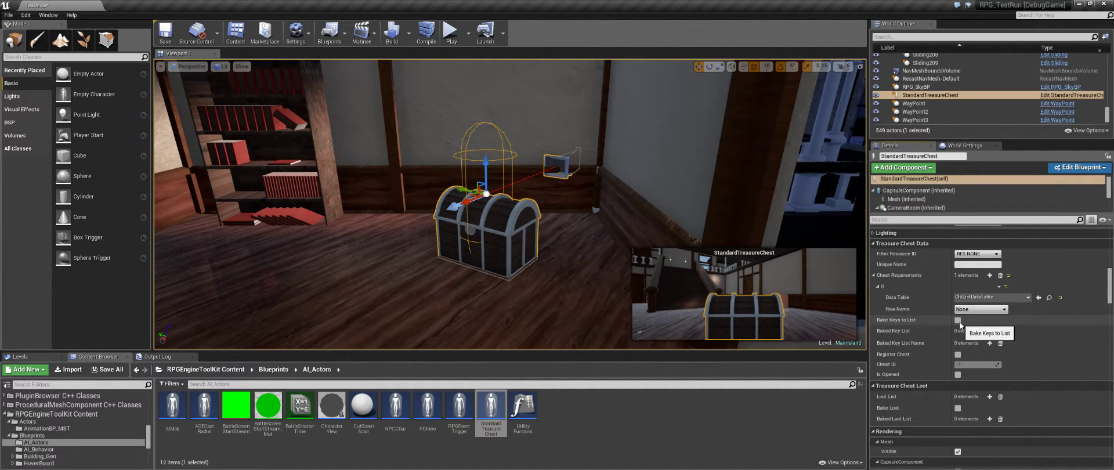
{"action": "left_click", "coordinate": [983, 311]}
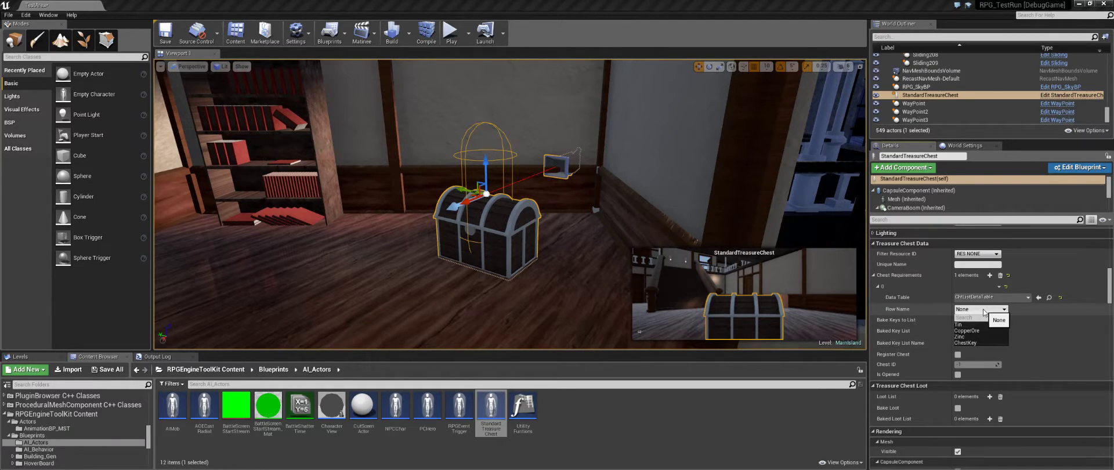
{"action": "left_click", "coordinate": [969, 342]}
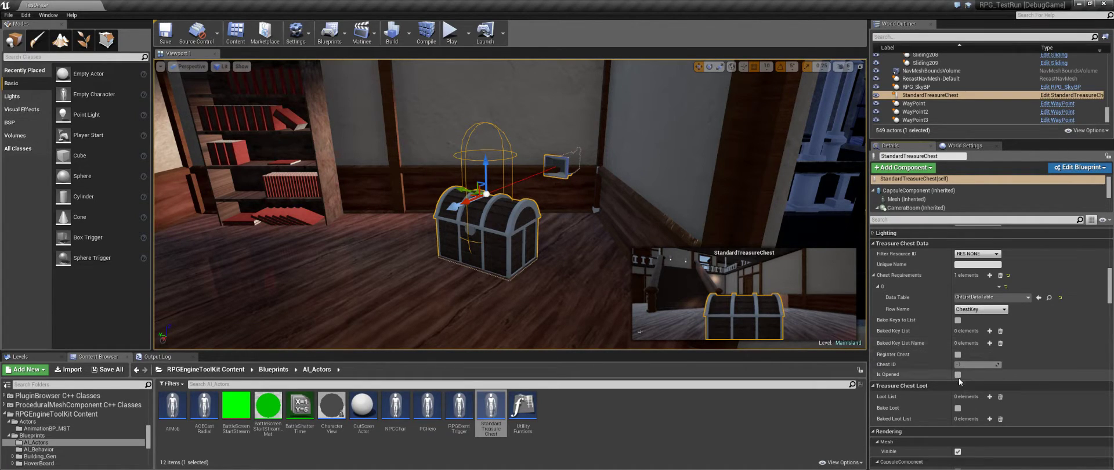
{"action": "left_click", "coordinate": [958, 321]}
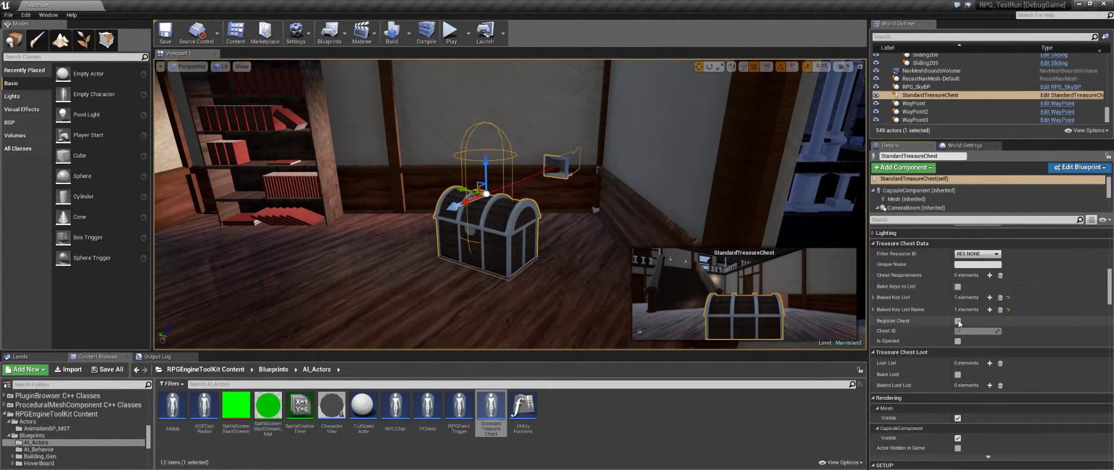
{"action": "left_click", "coordinate": [873, 298]}
{"action": "left_click", "coordinate": [874, 298]}
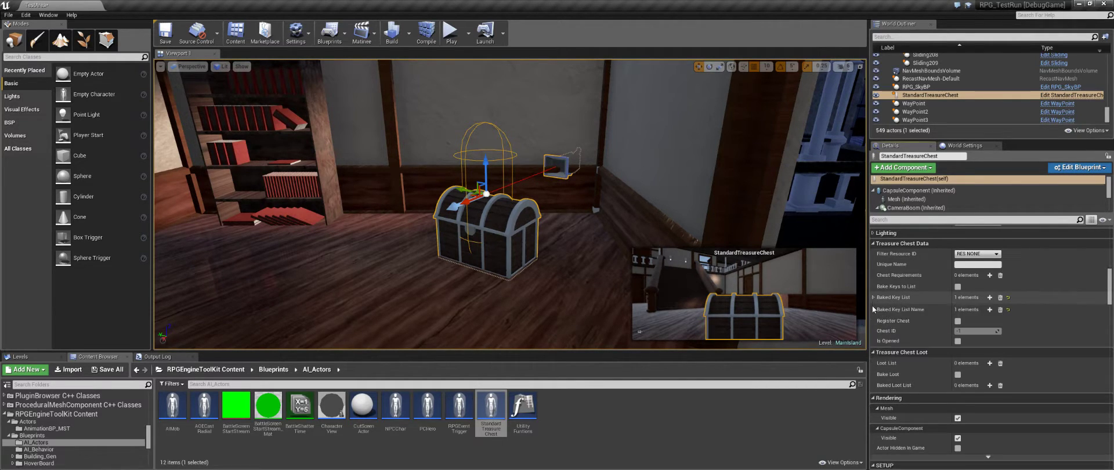
{"action": "left_click", "coordinate": [873, 310]}
{"action": "left_click", "coordinate": [873, 309]}
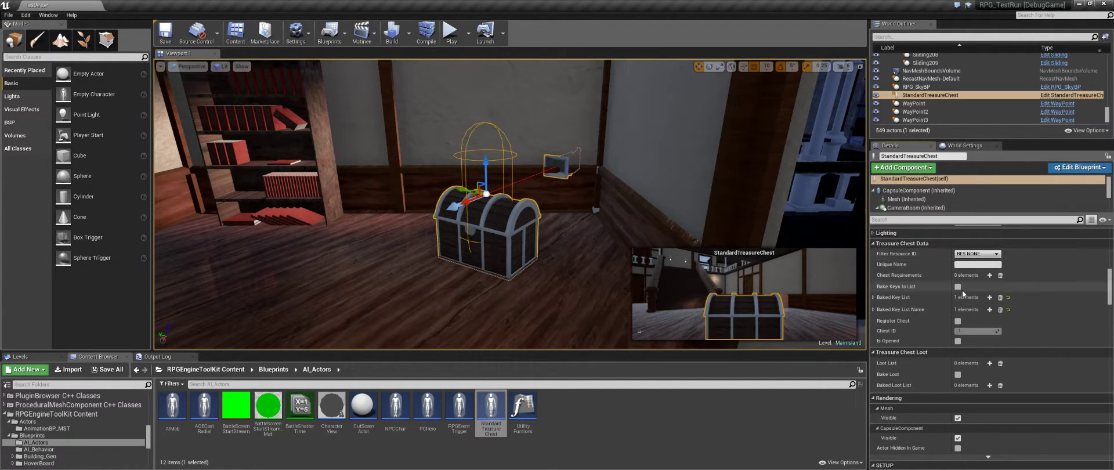
Set the chest's unique name to ChestOfWonders and register the chest.
{"action": "left_click", "coordinate": [974, 264]}
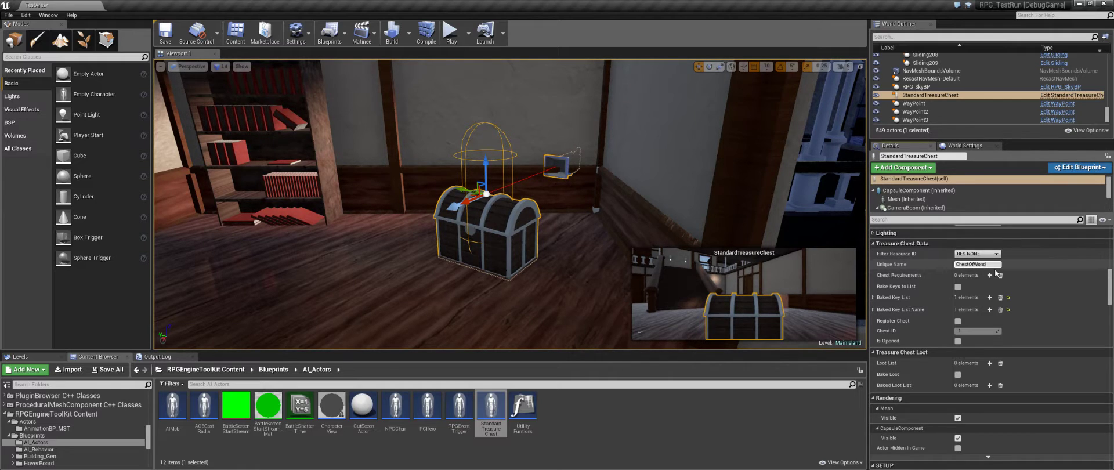
{"action": "left_click", "coordinate": [960, 323]}
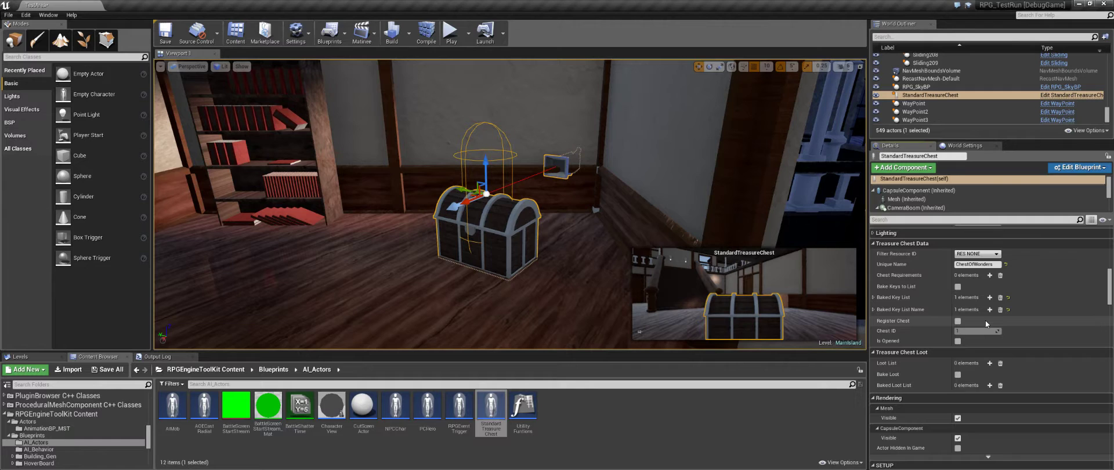
Check the Output Log for the chest registration messages and return to the AI_Actors assets.
{"action": "left_click", "coordinate": [157, 357]}
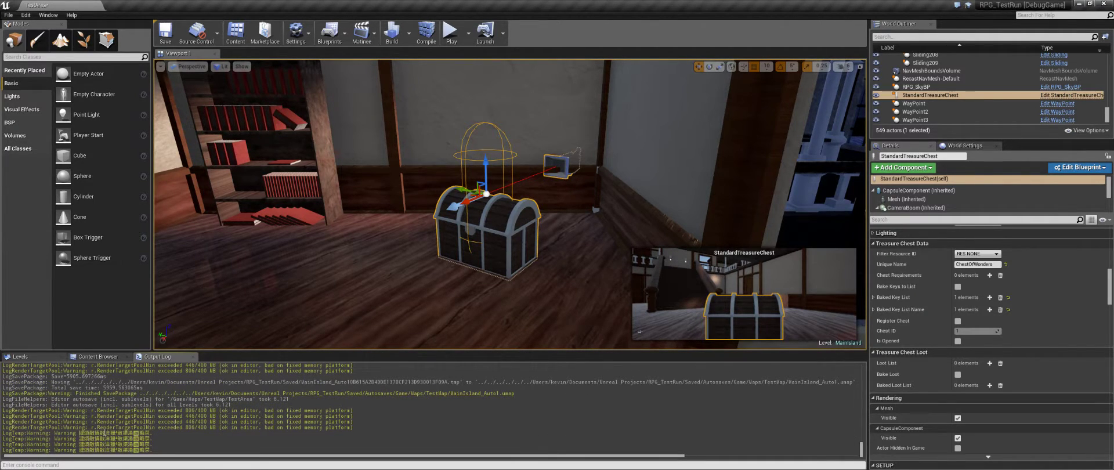
{"action": "scroll", "coordinate": [171, 432], "scroll_direction": "up", "scroll_amount": 2}
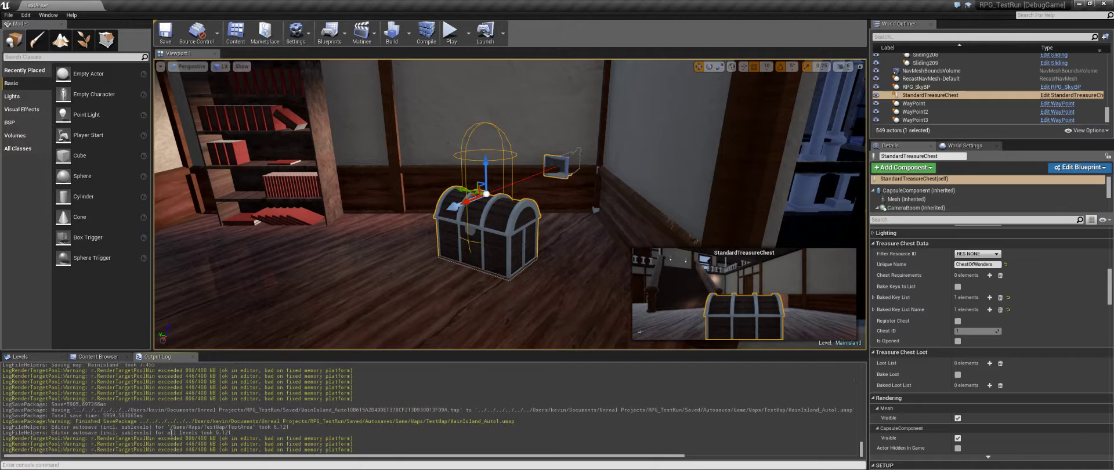
{"action": "scroll", "coordinate": [171, 432], "scroll_direction": "down", "scroll_amount": 1}
{"action": "scroll", "coordinate": [171, 433], "scroll_direction": "down", "scroll_amount": 1}
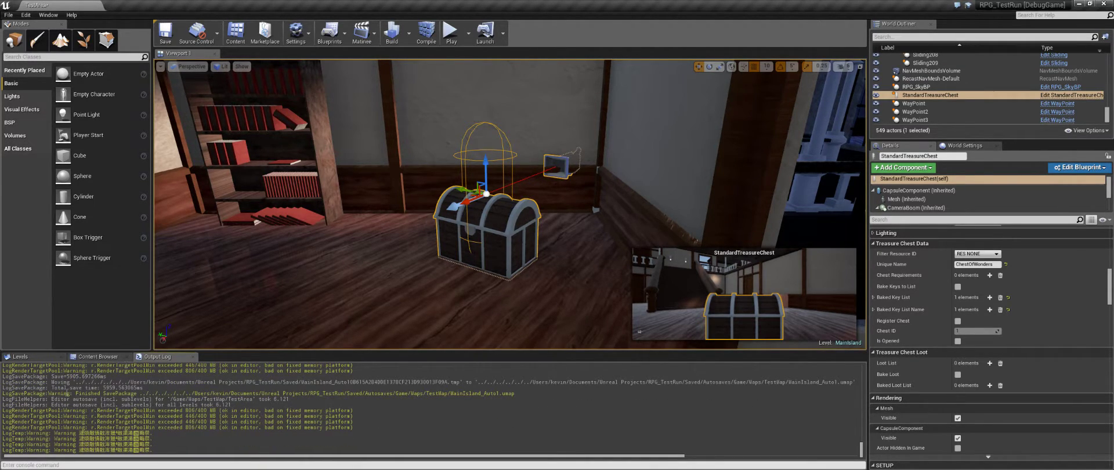
{"action": "left_click", "coordinate": [87, 356]}
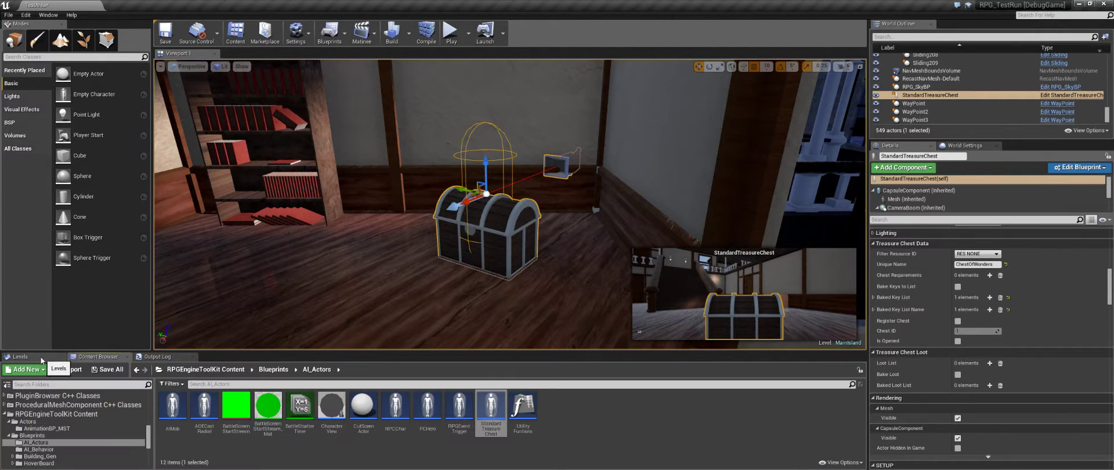
{"action": "left_click", "coordinate": [40, 357]}
{"action": "left_click", "coordinate": [93, 357]}
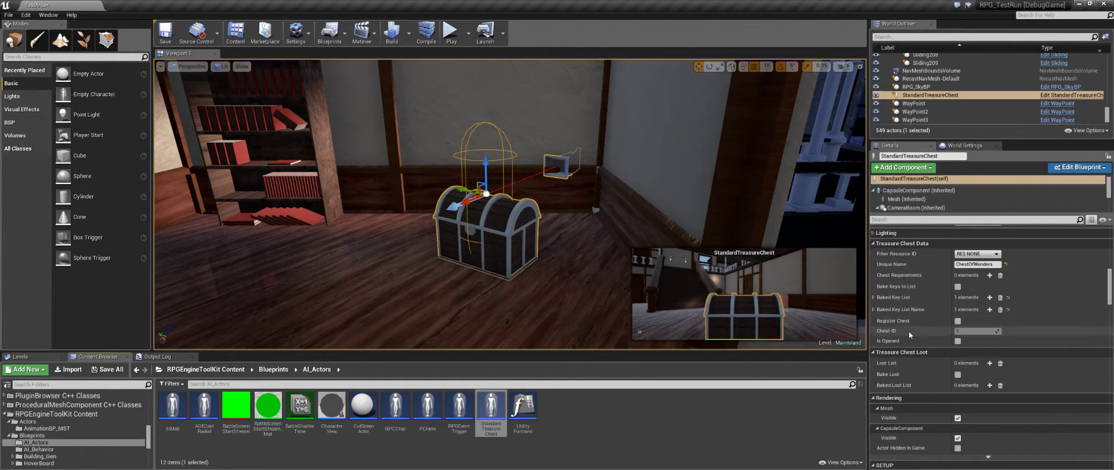
Add an entry to the Loot List under Treasure Chest Loot and set its Award Filter Type to IT Weapons.
{"action": "scroll", "coordinate": [936, 329], "scroll_direction": "down", "scroll_amount": 4}
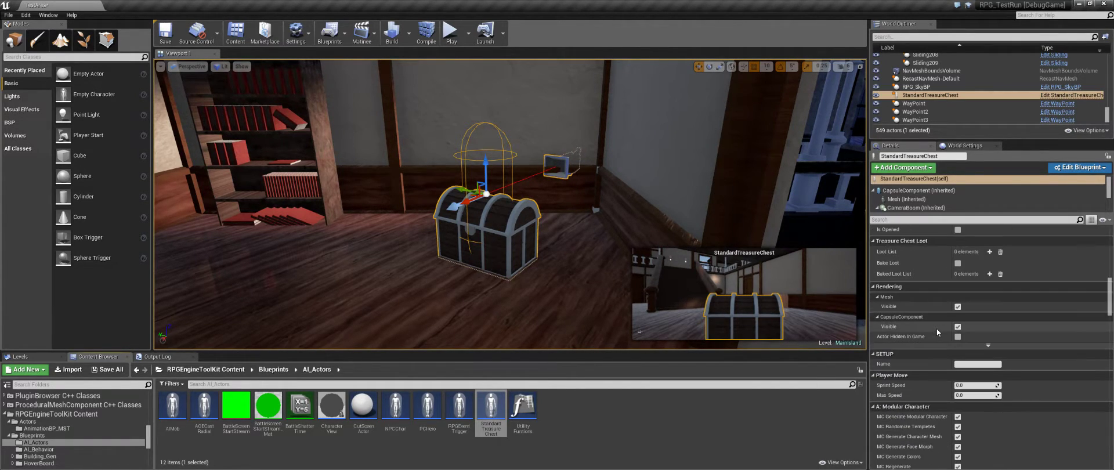
{"action": "scroll", "coordinate": [937, 329], "scroll_direction": "up", "scroll_amount": 1}
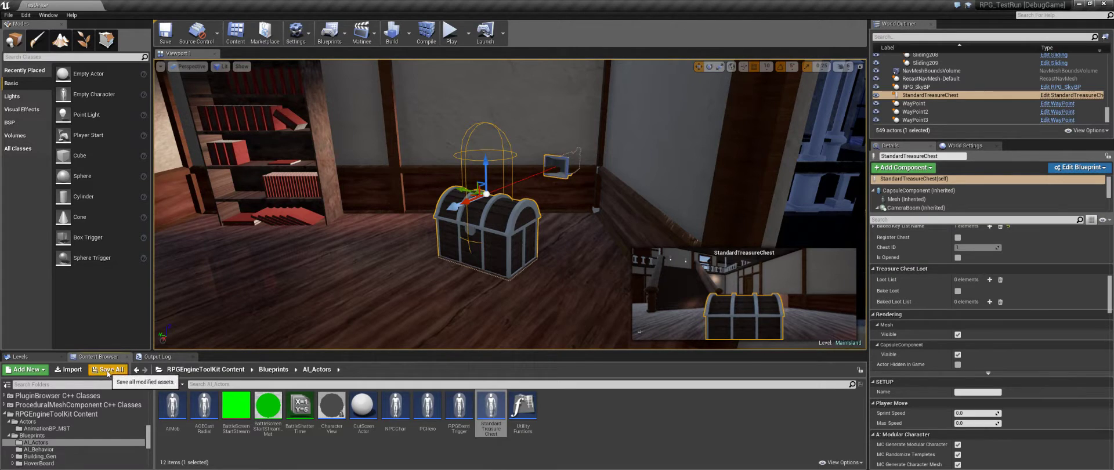
{"action": "scroll", "coordinate": [928, 318], "scroll_direction": "up", "scroll_amount": 1}
{"action": "scroll", "coordinate": [927, 315], "scroll_direction": "down", "scroll_amount": 2}
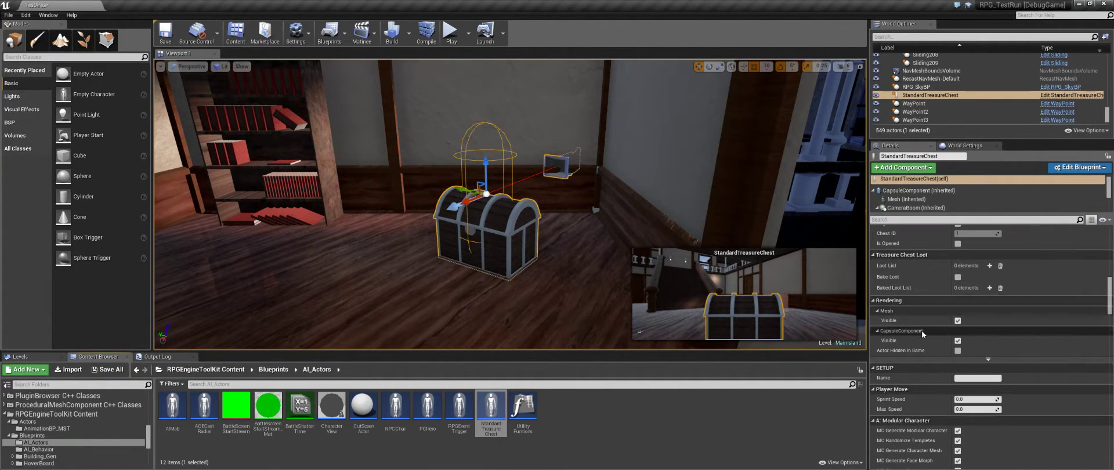
{"action": "scroll", "coordinate": [922, 330], "scroll_direction": "down", "scroll_amount": 5}
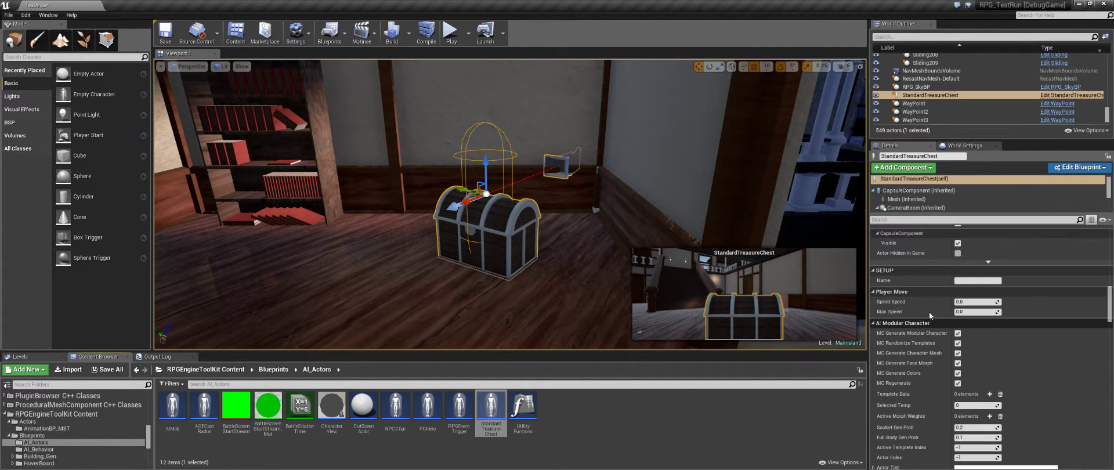
{"action": "scroll", "coordinate": [929, 314], "scroll_direction": "up", "scroll_amount": 4}
{"action": "scroll", "coordinate": [931, 304], "scroll_direction": "up", "scroll_amount": 6}
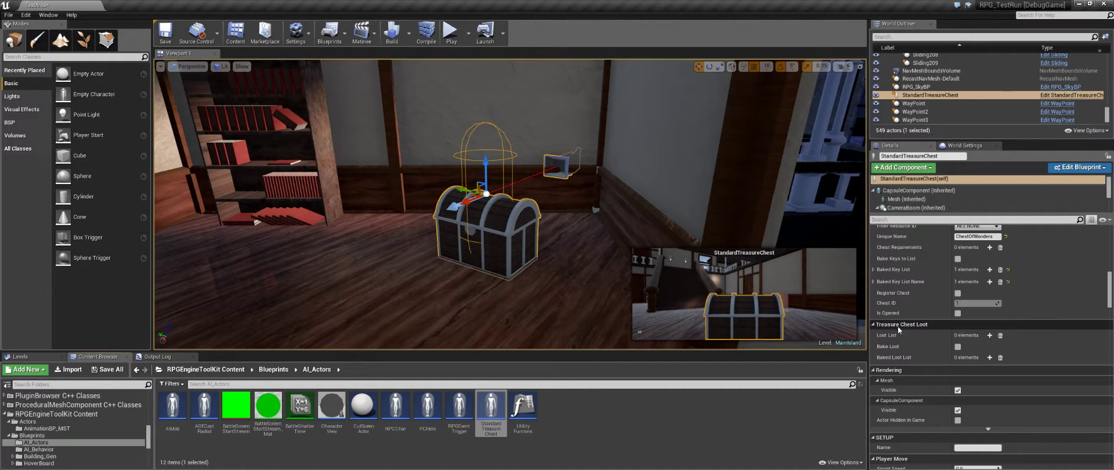
{"action": "left_click", "coordinate": [990, 336]}
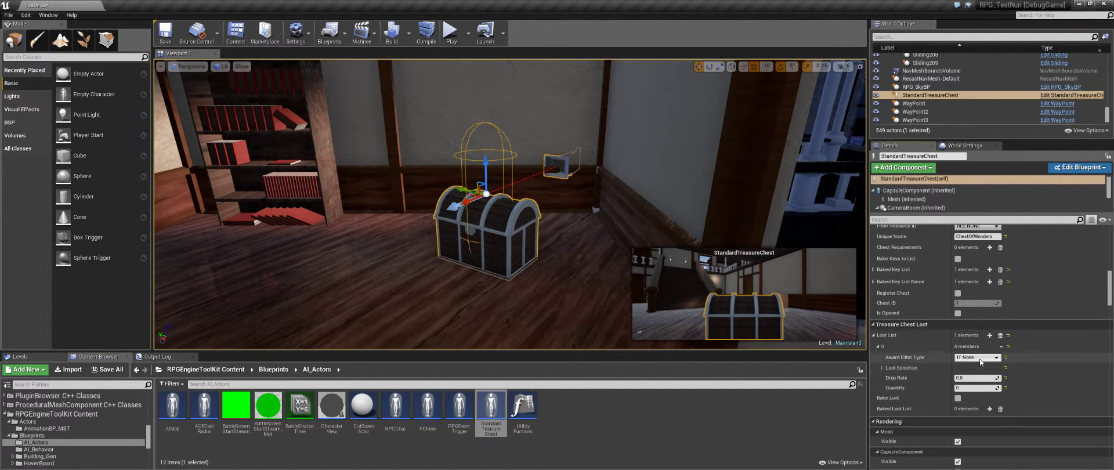
{"action": "left_click", "coordinate": [980, 358]}
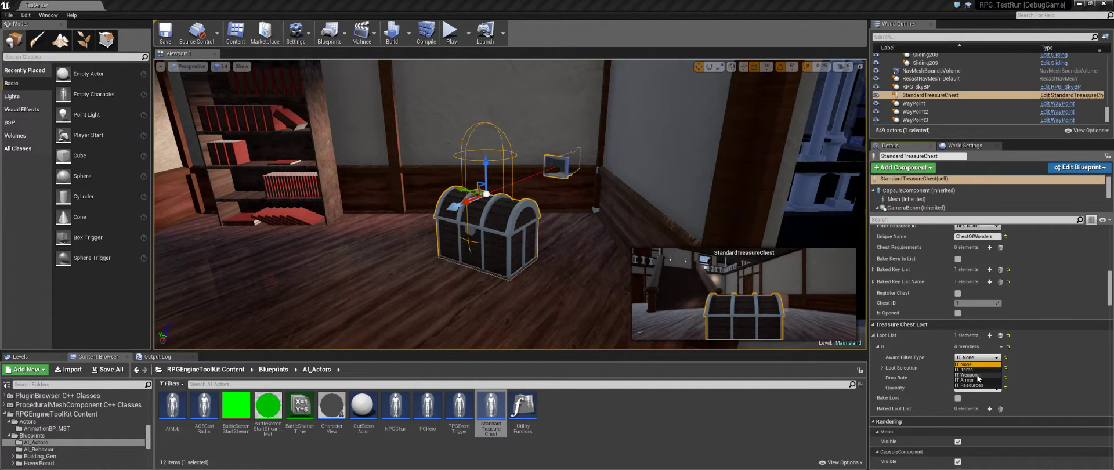
{"action": "left_click", "coordinate": [978, 376]}
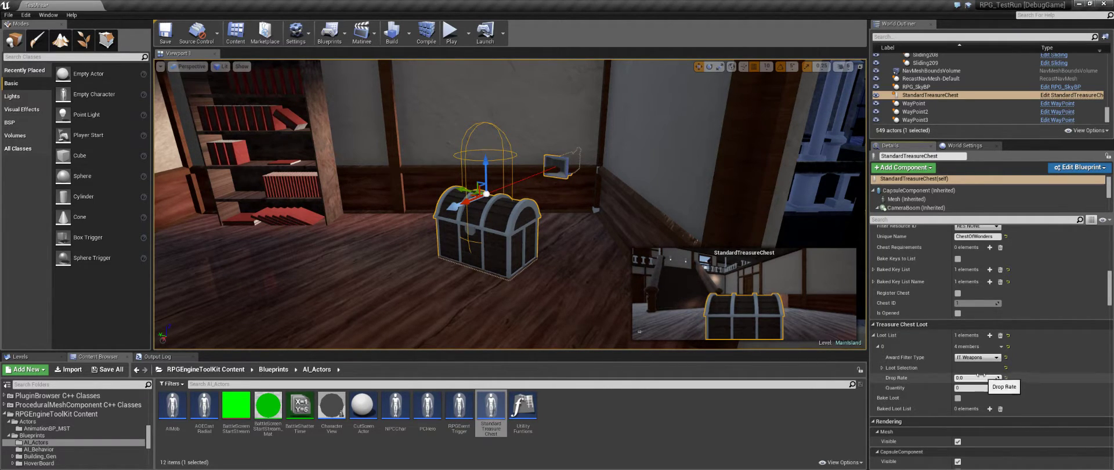
Choose the 1.TestHands row under Loot Selection for the chest's first loot entry.
{"action": "left_click", "coordinate": [882, 368]}
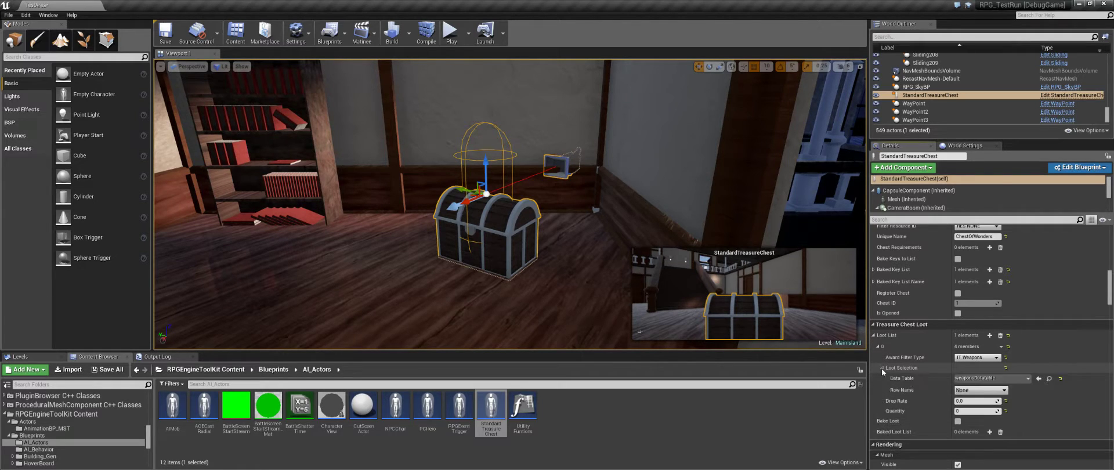
{"action": "left_click", "coordinate": [999, 390]}
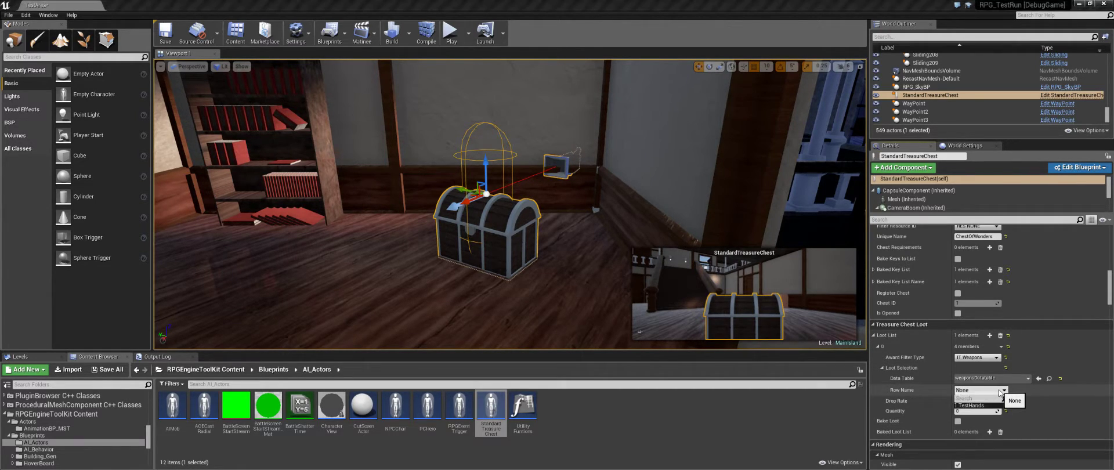
{"action": "left_click", "coordinate": [969, 406]}
Set the loot entry's Drop Rate to 100 and fill in its Quantity.
{"action": "left_click", "coordinate": [978, 401]}
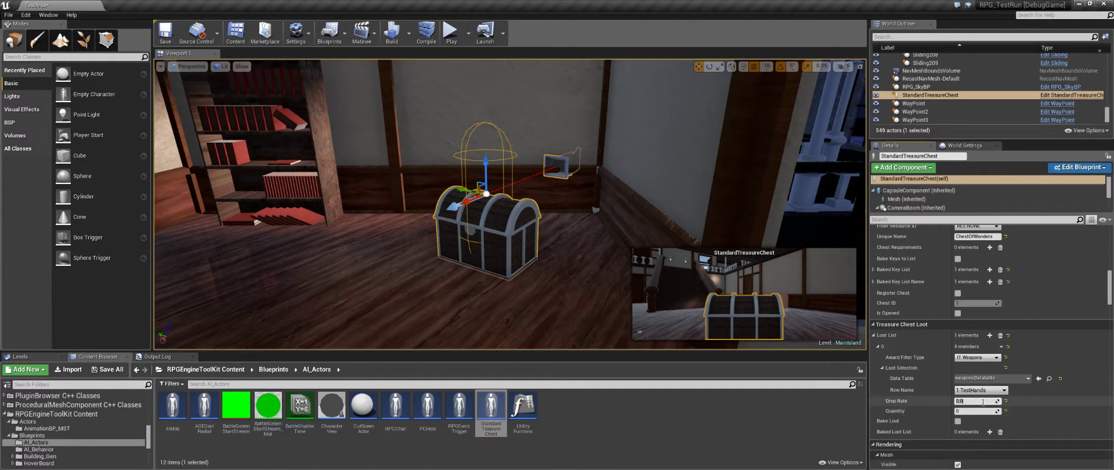
{"action": "type", "text": "1000"}
{"action": "key", "text": "Home"}
{"action": "key", "text": "shift+Right"}
{"action": "key", "text": "shift+Right"}
{"action": "key", "text": "shift+Right"}
{"action": "type", "text": "10"}
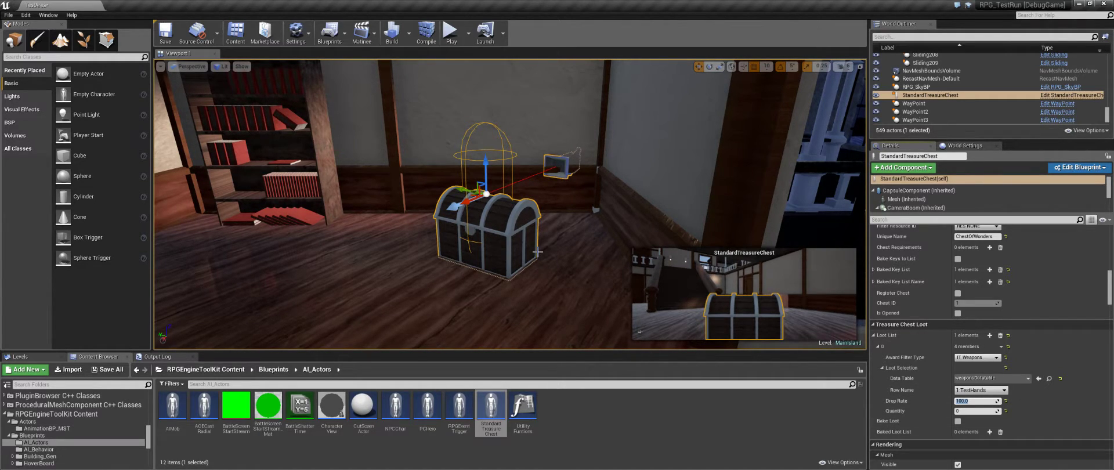
{"action": "left_click", "coordinate": [978, 411]}
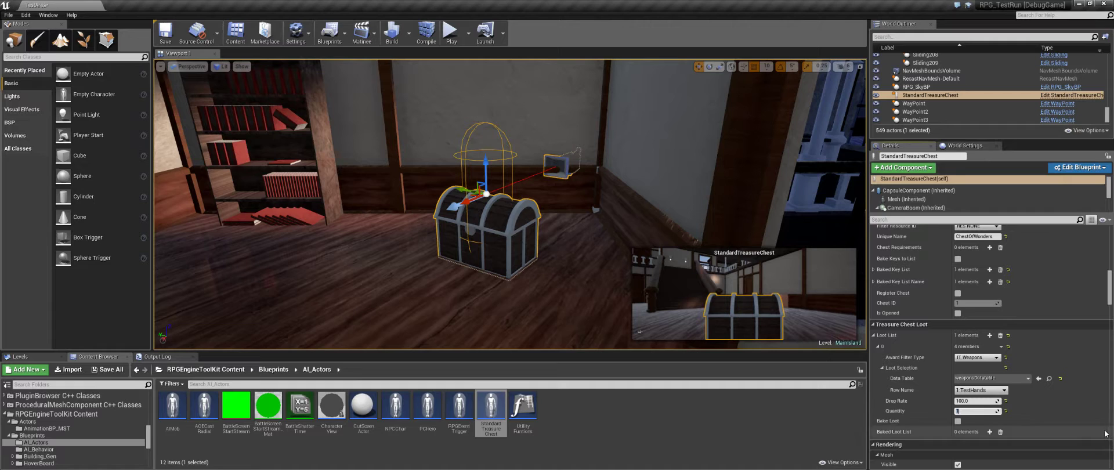
Save the modified MainIsland level with the configured chest.
{"action": "scroll", "coordinate": [935, 309], "scroll_direction": "up", "scroll_amount": 3}
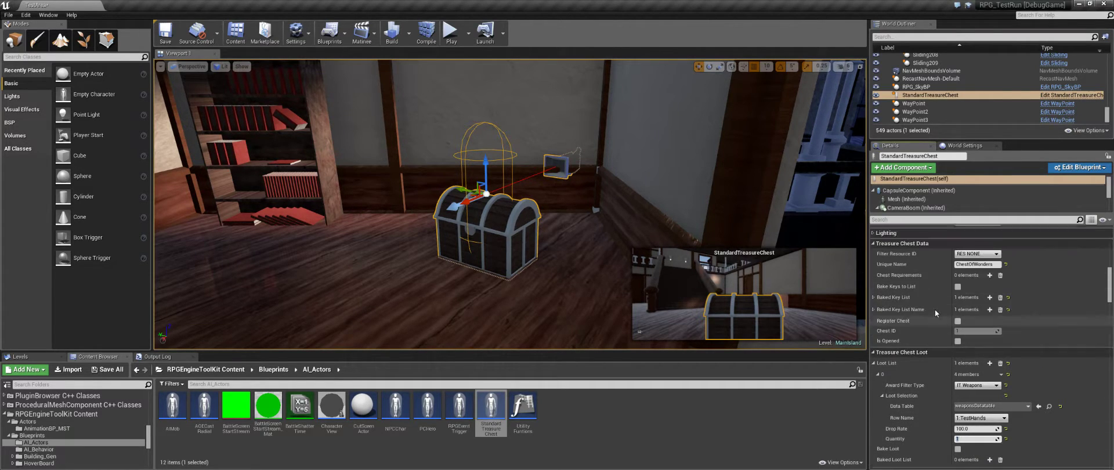
{"action": "left_click", "coordinate": [108, 370]}
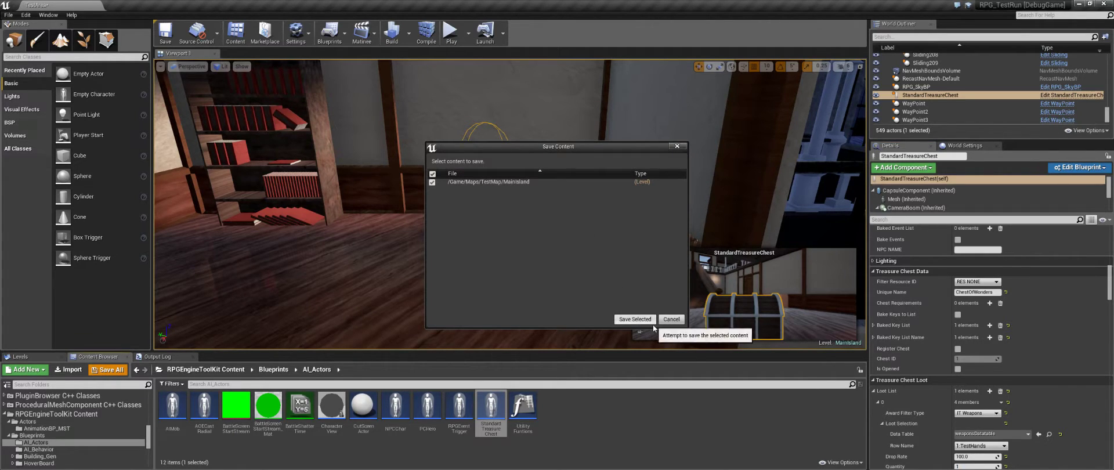
{"action": "left_click", "coordinate": [635, 319]}
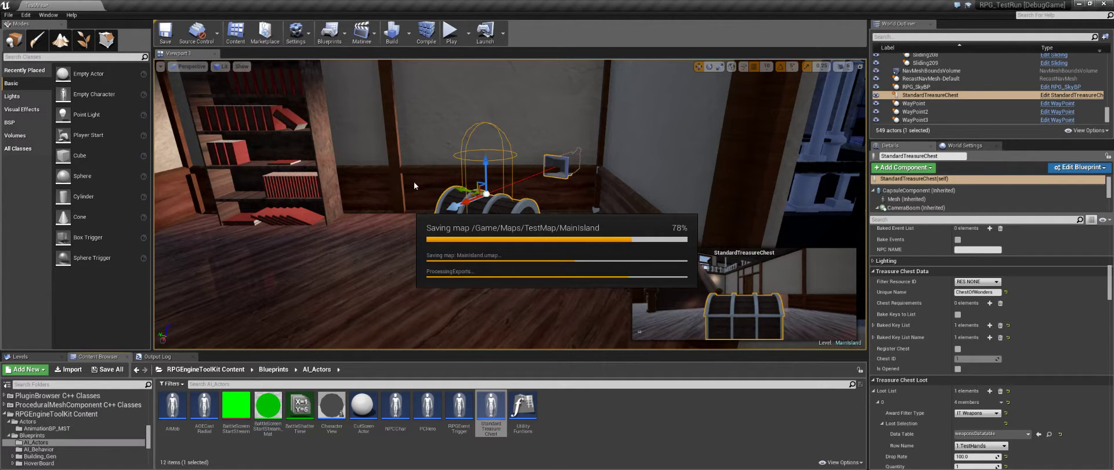
Place an NPCChar on the grass below the house's balcony, near the stairs, and switch to rotating it.
{"action": "right_click_drag", "start_coordinate": [413, 182], "coordinate": [463, 288]}
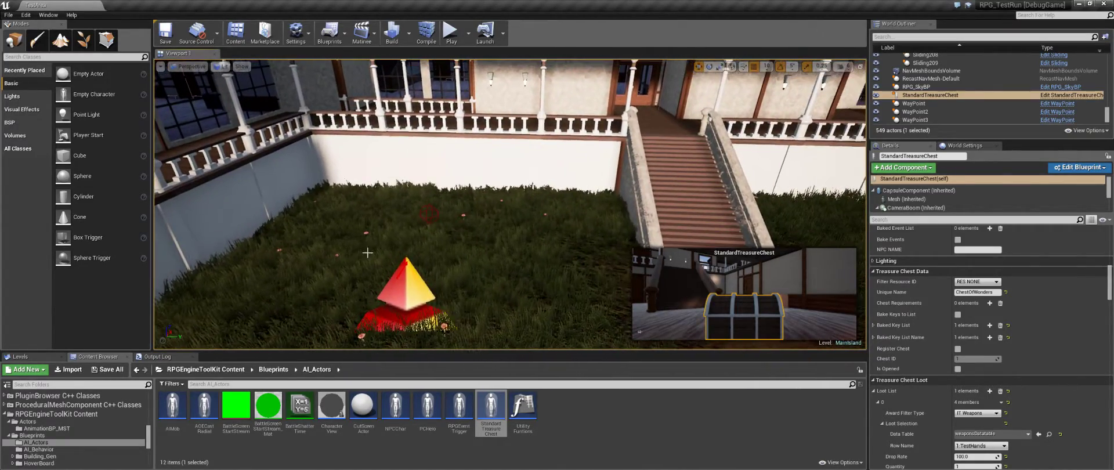
{"action": "left_click", "coordinate": [395, 406]}
{"action": "left_click_drag", "start_coordinate": [487, 205], "coordinate": [457, 213]}
{"action": "left_click", "coordinate": [709, 66]}
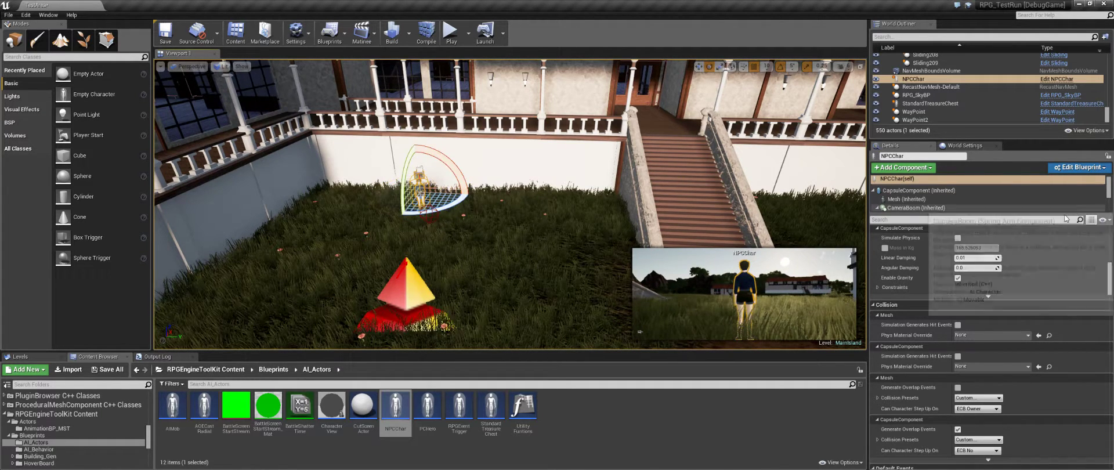
Set the NPC's Move Type to Stationary in its BP Event Data.
{"action": "scroll", "coordinate": [918, 311], "scroll_direction": "down", "scroll_amount": 8}
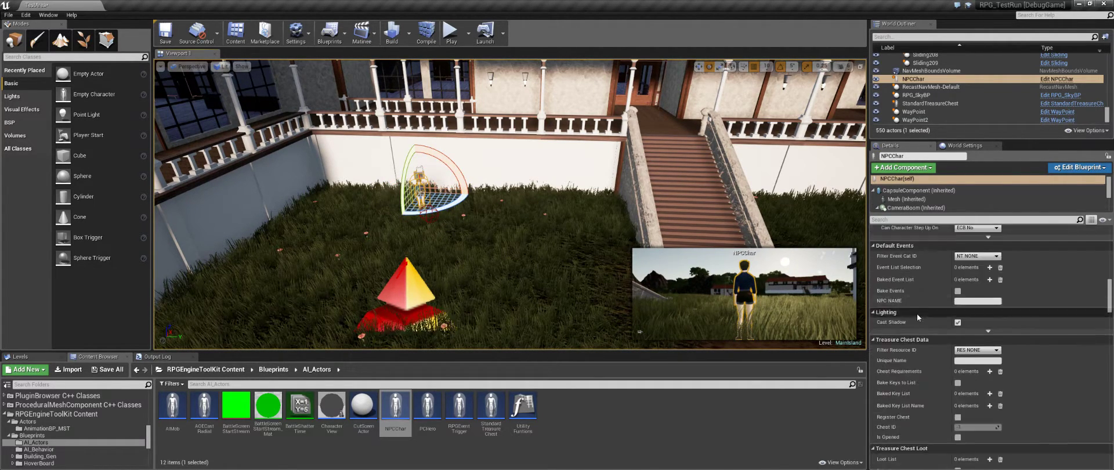
{"action": "scroll", "coordinate": [939, 289], "scroll_direction": "up", "scroll_amount": 8}
{"action": "scroll", "coordinate": [942, 288], "scroll_direction": "up", "scroll_amount": 10}
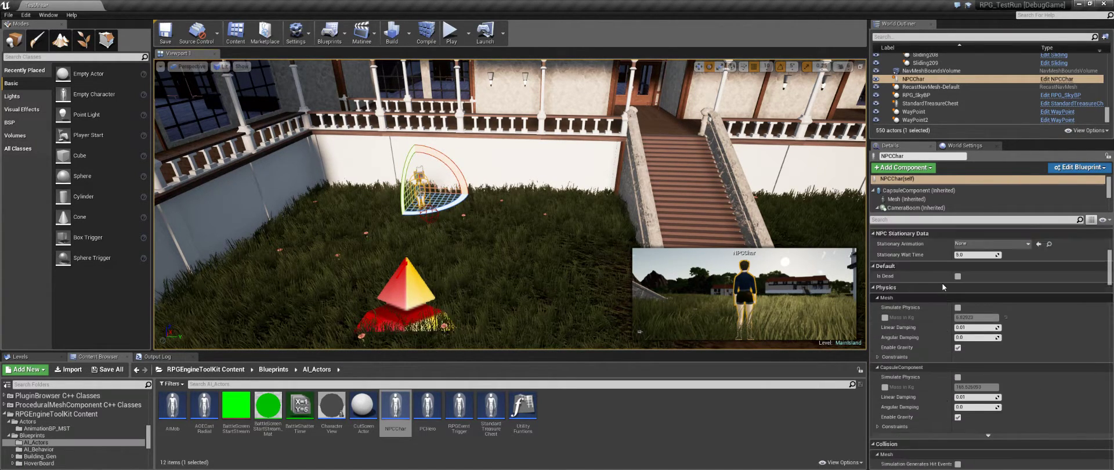
{"action": "scroll", "coordinate": [942, 283], "scroll_direction": "down", "scroll_amount": 3}
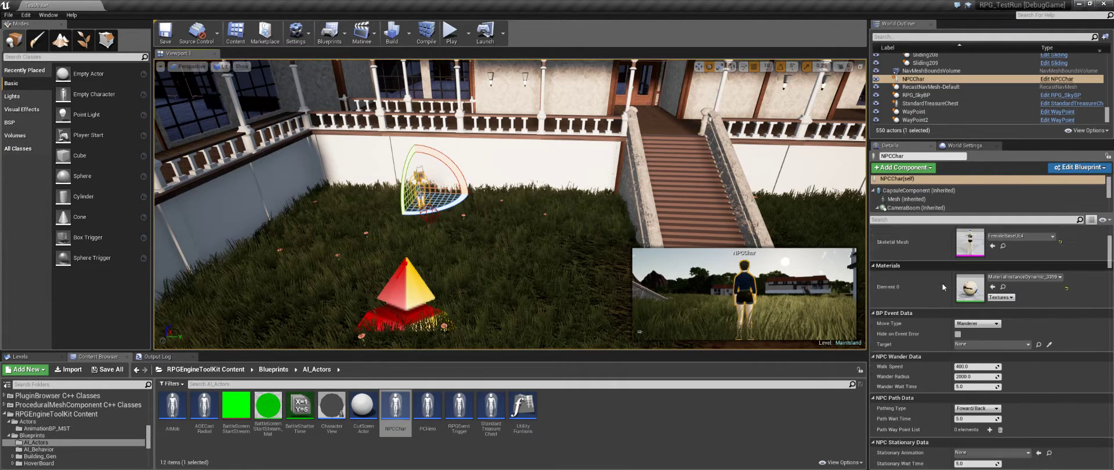
{"action": "left_click", "coordinate": [975, 297]}
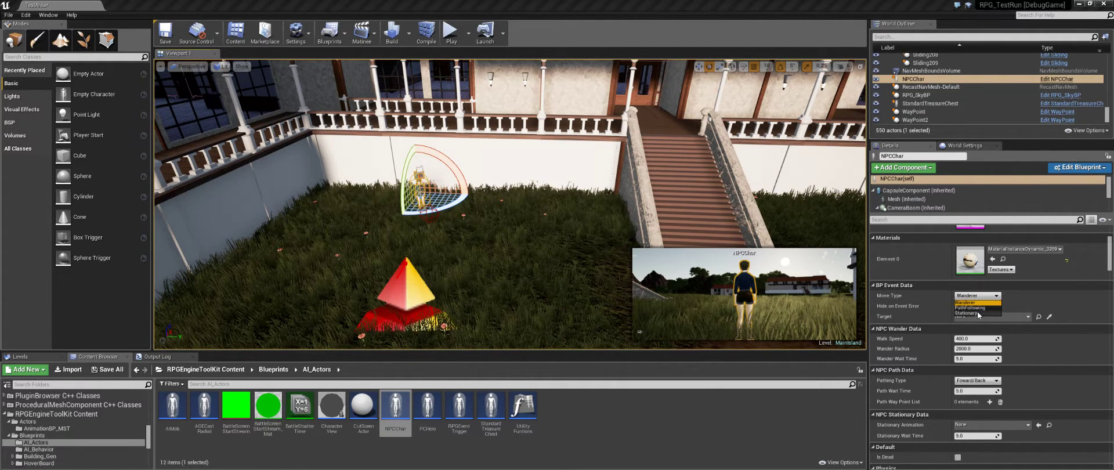
{"action": "left_click", "coordinate": [978, 313]}
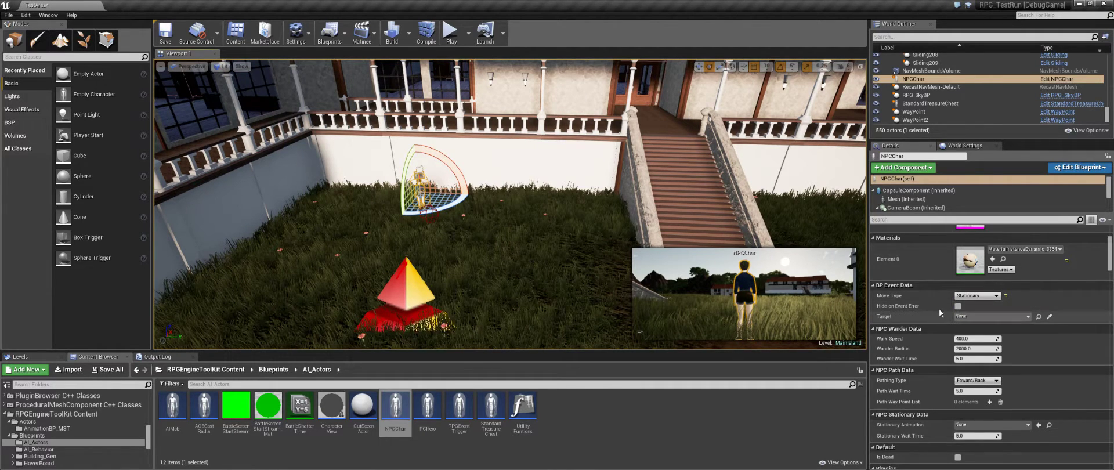
{"action": "left_click", "coordinate": [975, 317]}
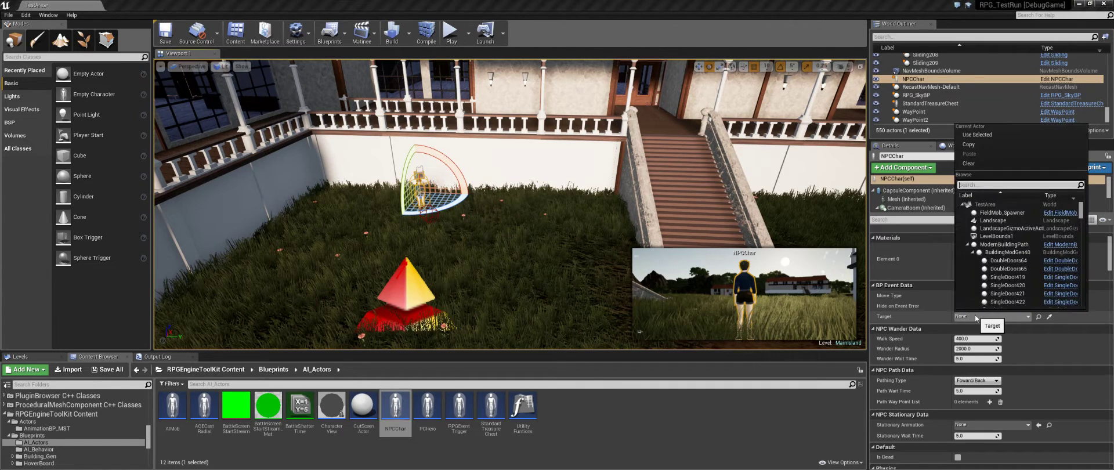
{"action": "left_click", "coordinate": [976, 317]}
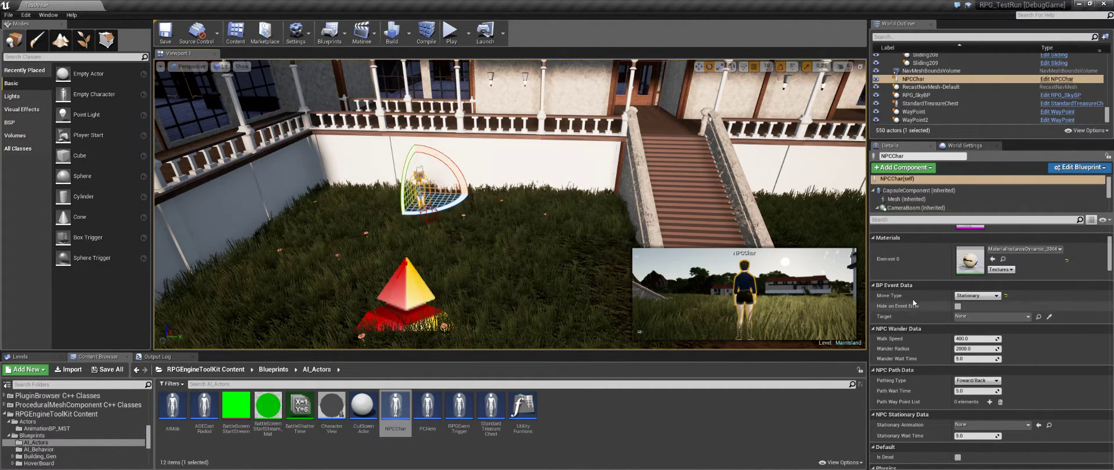
Assign UE4_StandAround7_Montage as the NPC's Stationary Animation.
{"action": "scroll", "coordinate": [929, 325], "scroll_direction": "down", "scroll_amount": 5}
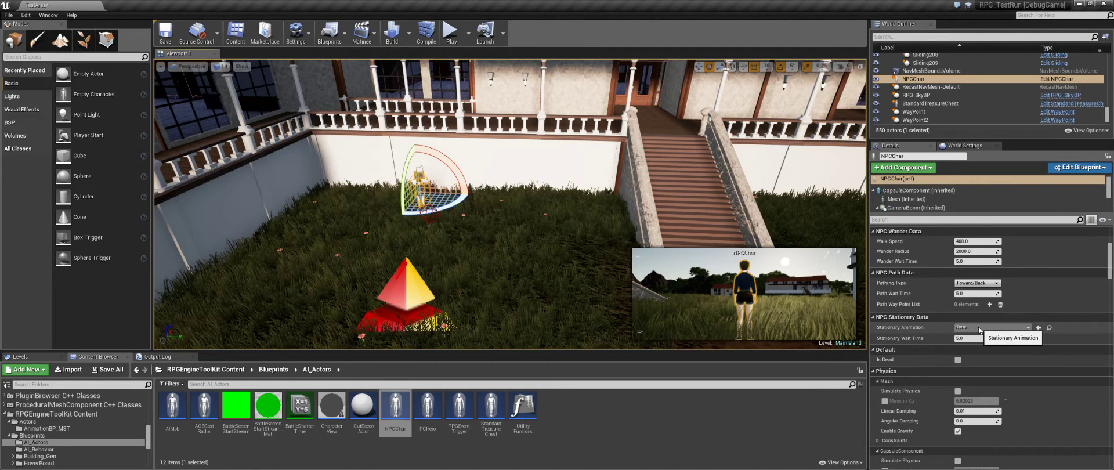
{"action": "left_click", "coordinate": [982, 328]}
{"action": "scroll", "coordinate": [1018, 238], "scroll_direction": "down", "scroll_amount": 10}
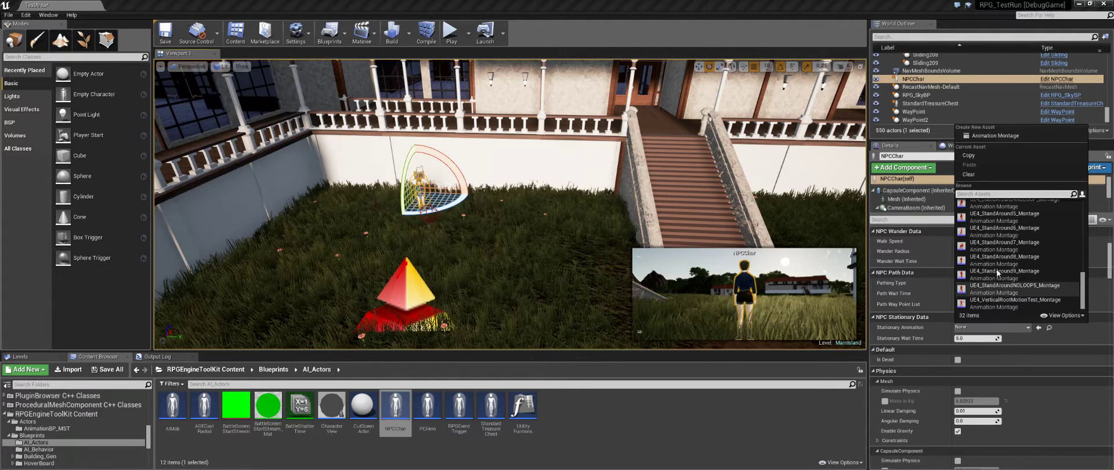
{"action": "left_click", "coordinate": [1018, 248]}
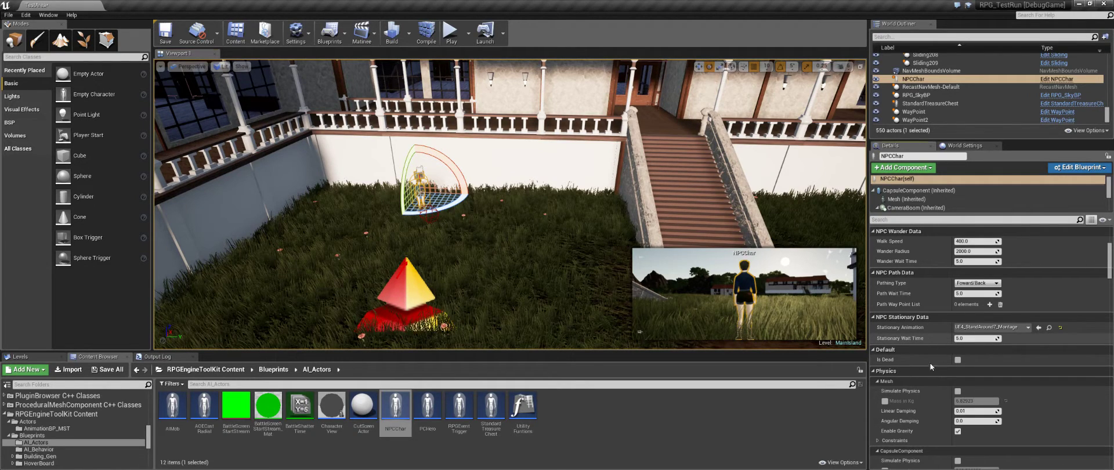
Add an event selection using the Quest2-Ambush row to the NPC's Default Events and bake it.
{"action": "scroll", "coordinate": [935, 357], "scroll_direction": "down", "scroll_amount": 5}
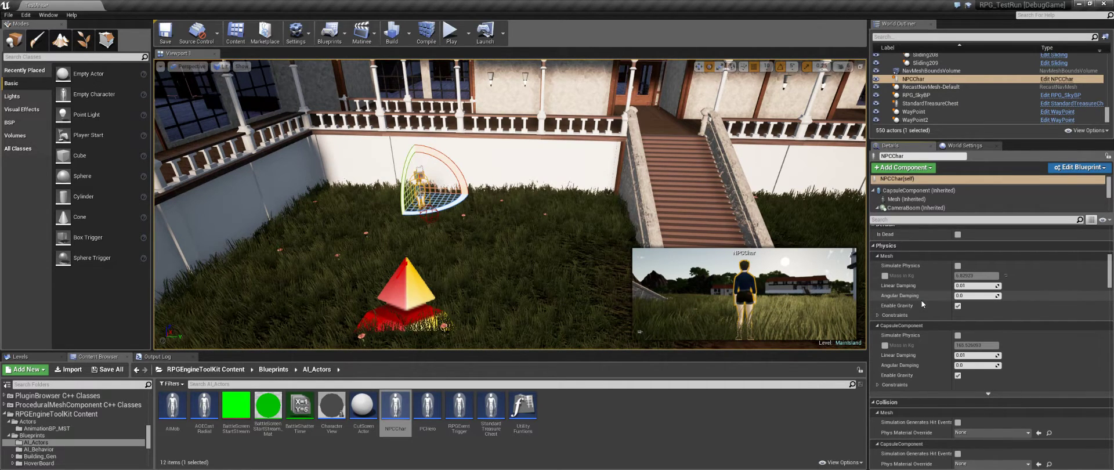
{"action": "scroll", "coordinate": [902, 314], "scroll_direction": "down", "scroll_amount": 5}
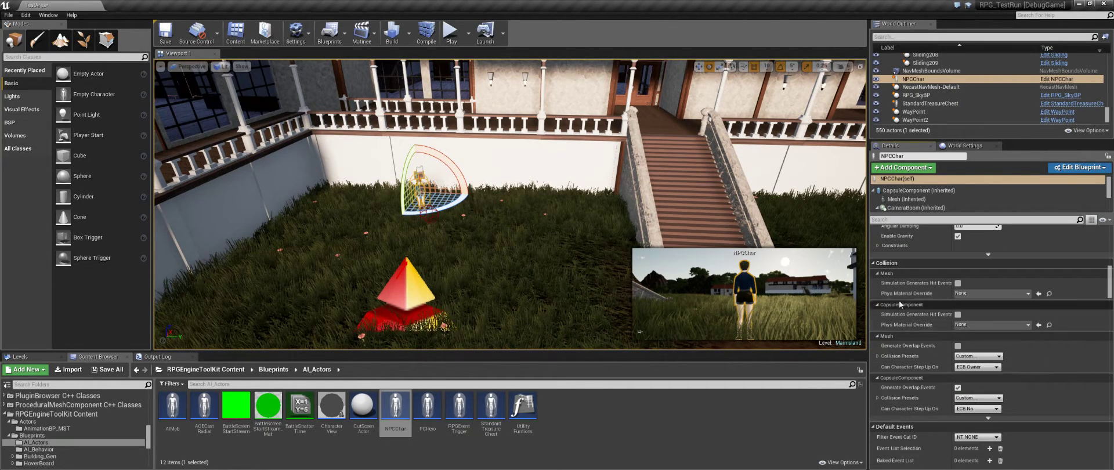
{"action": "left_click", "coordinate": [876, 263]}
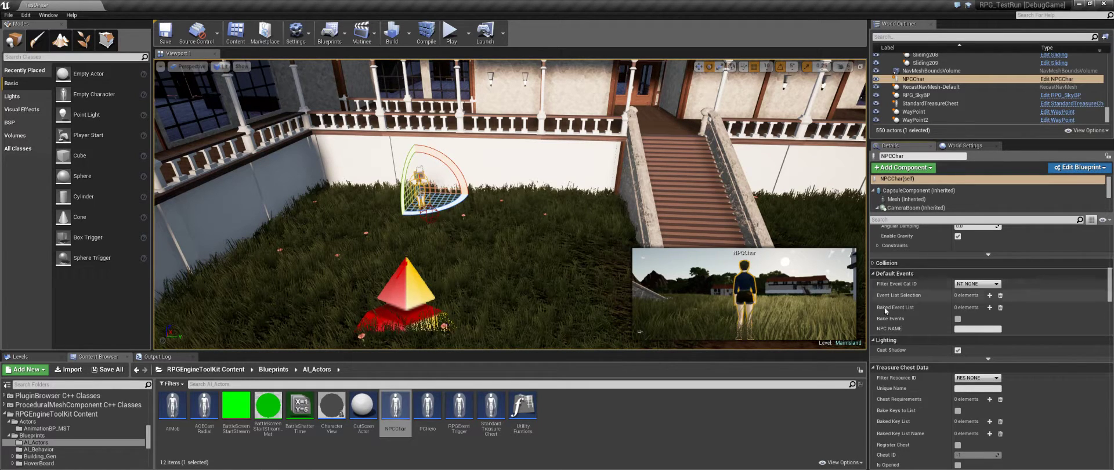
{"action": "scroll", "coordinate": [903, 308], "scroll_direction": "up", "scroll_amount": 1}
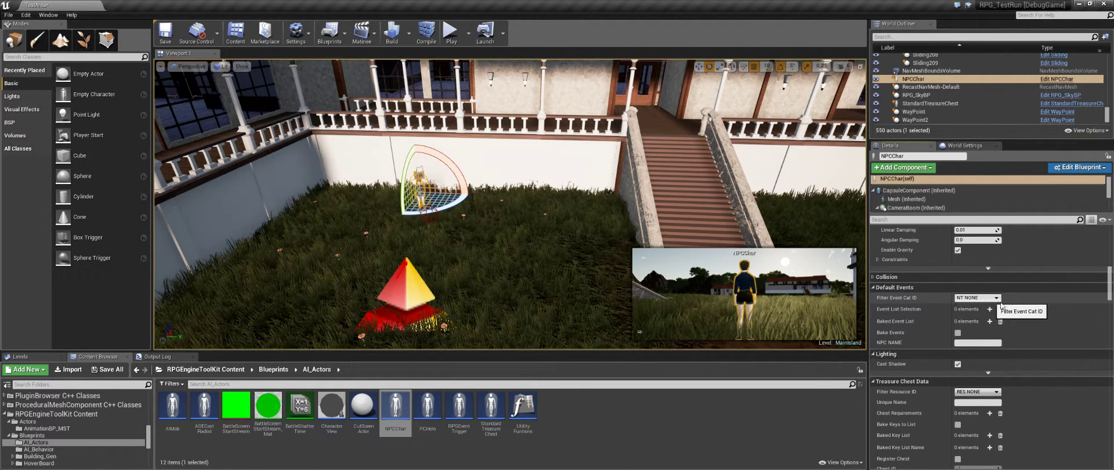
{"action": "left_click", "coordinate": [990, 309]}
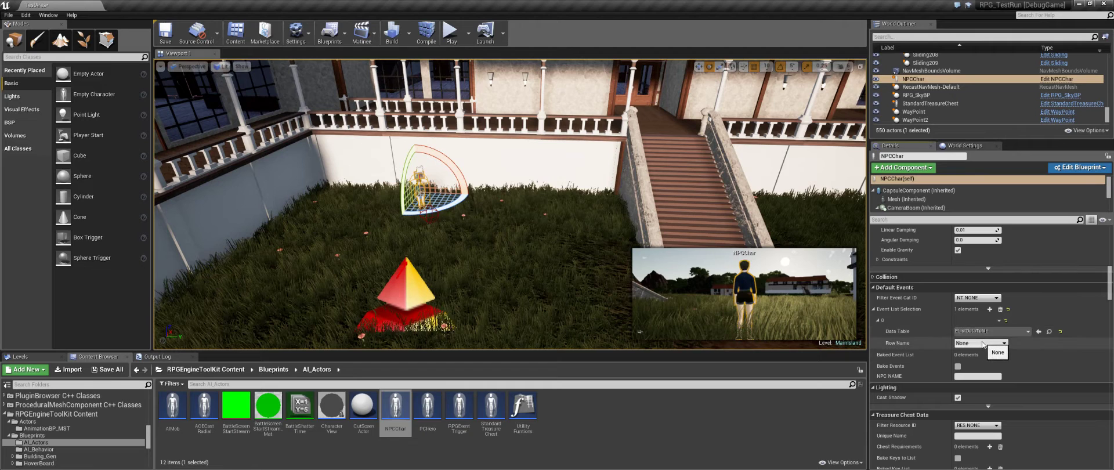
{"action": "left_click", "coordinate": [987, 343]}
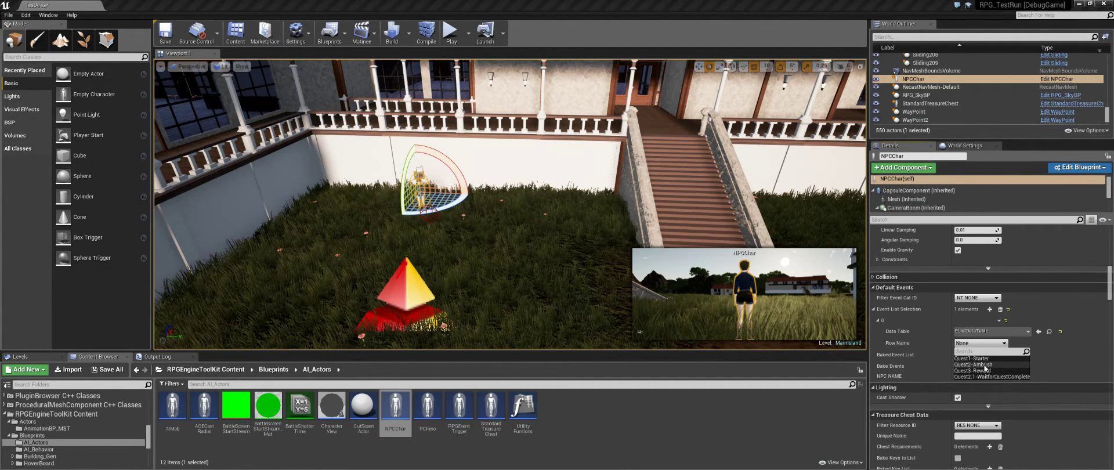
{"action": "left_click", "coordinate": [985, 365]}
{"action": "left_click", "coordinate": [959, 366]}
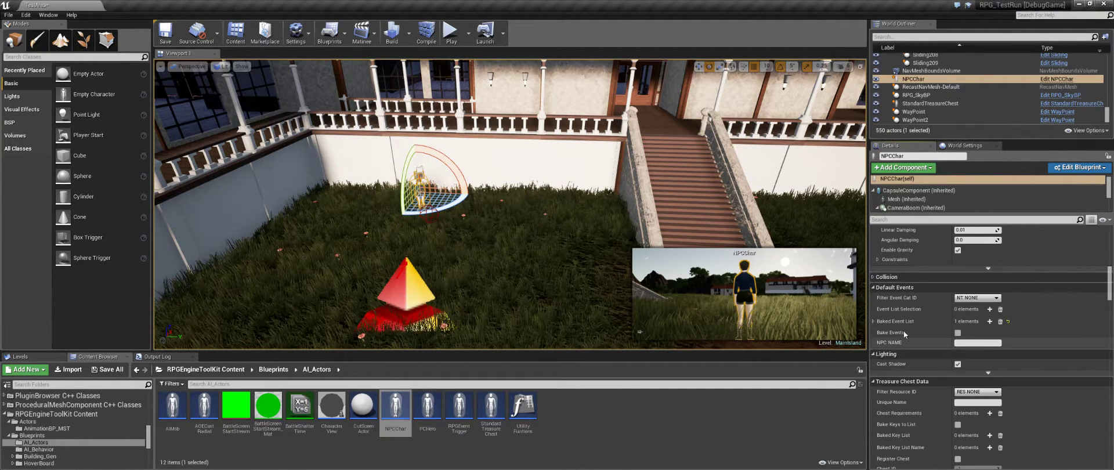
Examine the members of the NPC's first Baked Event List entry, then collapse it.
{"action": "left_click", "coordinate": [874, 321]}
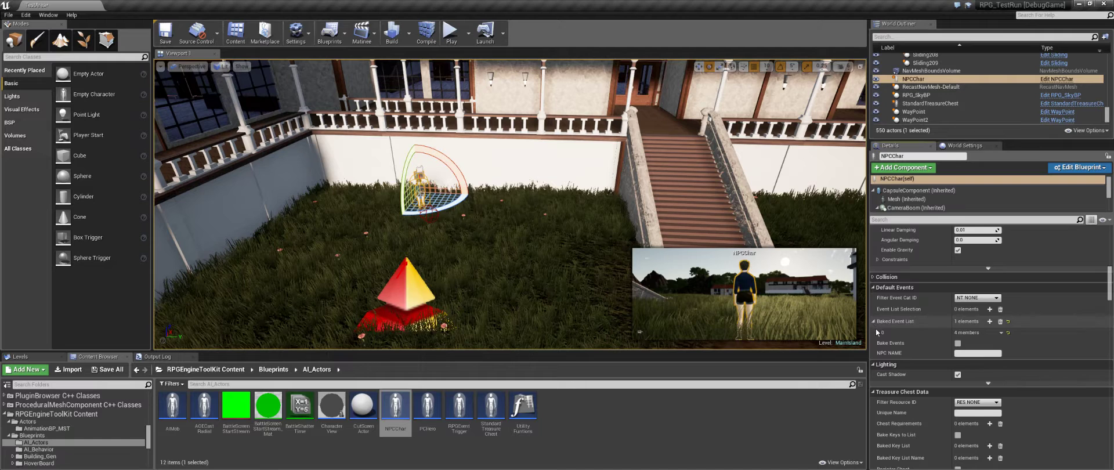
{"action": "left_click", "coordinate": [878, 333]}
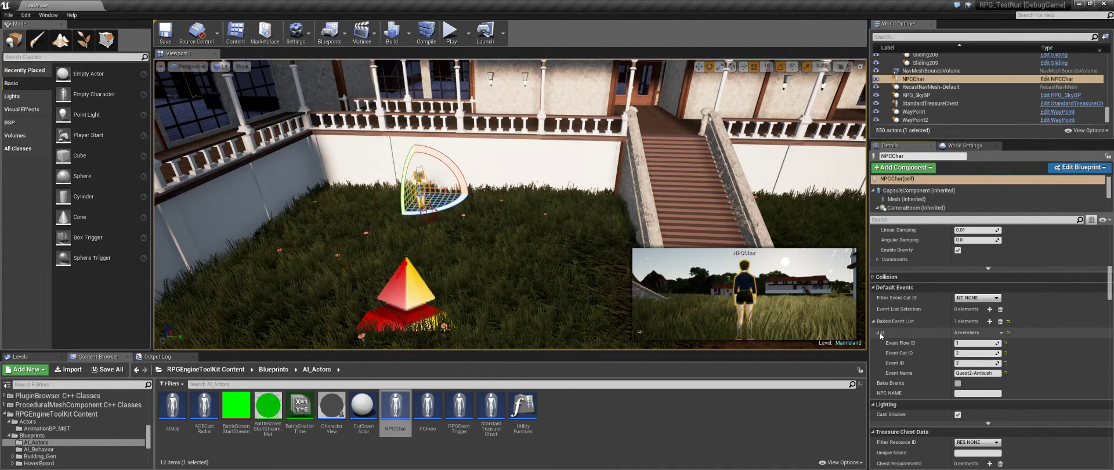
{"action": "left_click", "coordinate": [878, 333]}
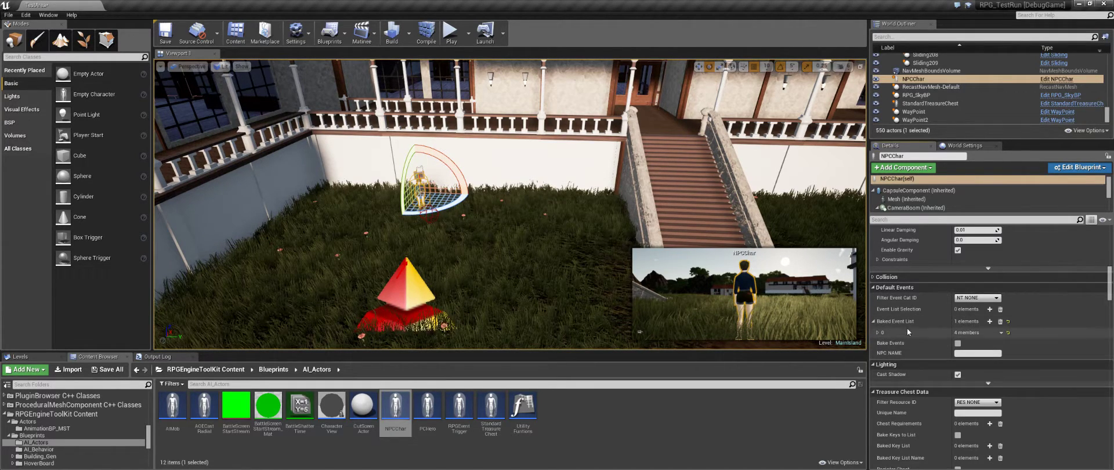
Set the NPC NAME under Default Events to ASD.
{"action": "left_click", "coordinate": [981, 352]}
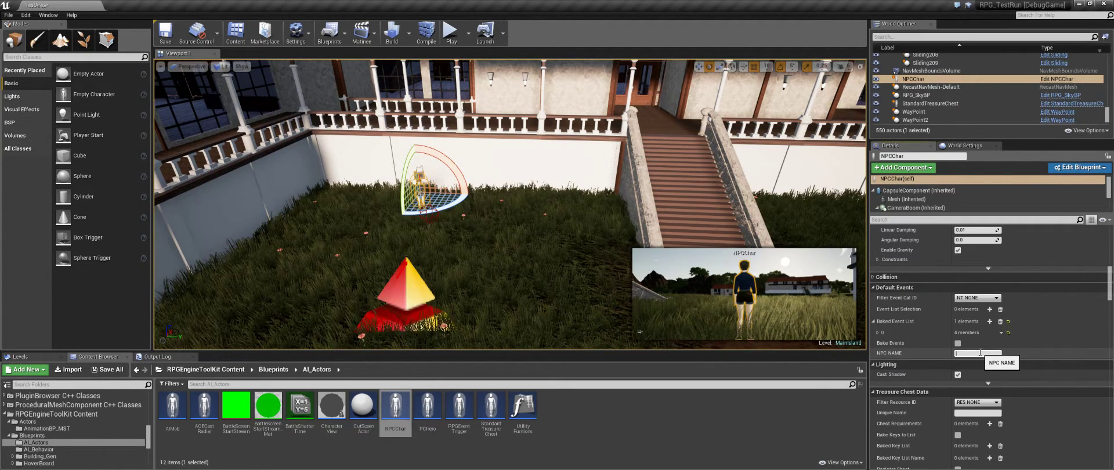
{"action": "type", "text": "ASD"}
{"action": "key", "text": "Return"}
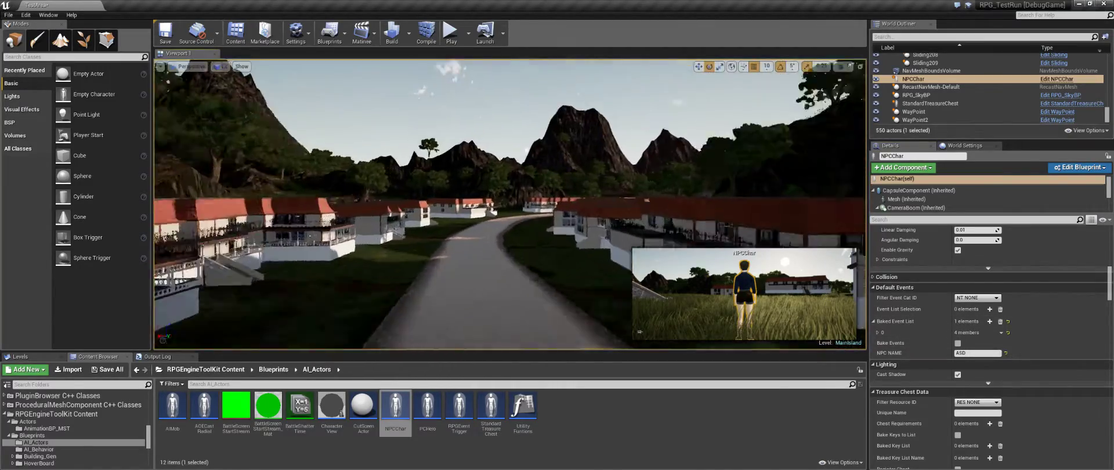
Place a second NPCChar actor on the bare dirt patch in the grass and rotate it to change its facing.
{"action": "right_click_drag", "start_coordinate": [509, 204], "coordinate": [352, 334]}
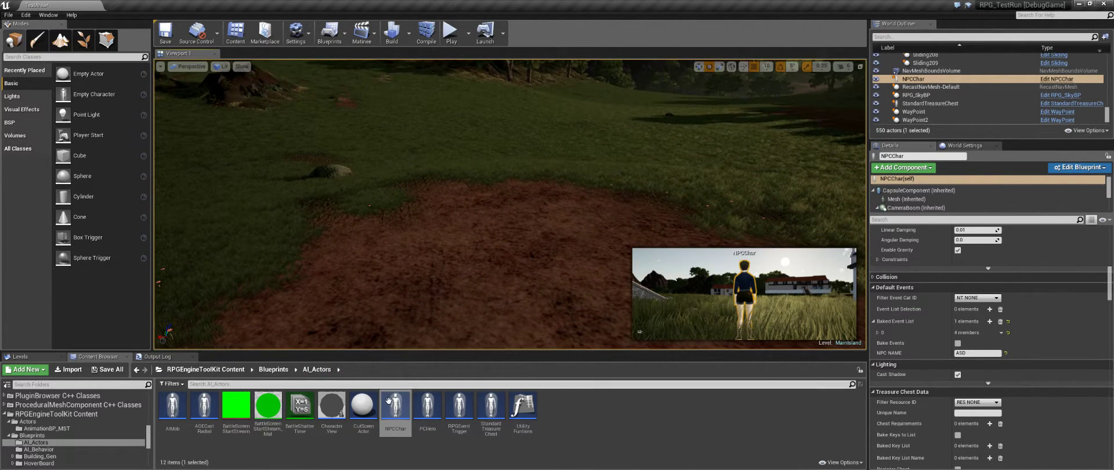
{"action": "left_click_drag", "start_coordinate": [395, 406], "coordinate": [468, 251]}
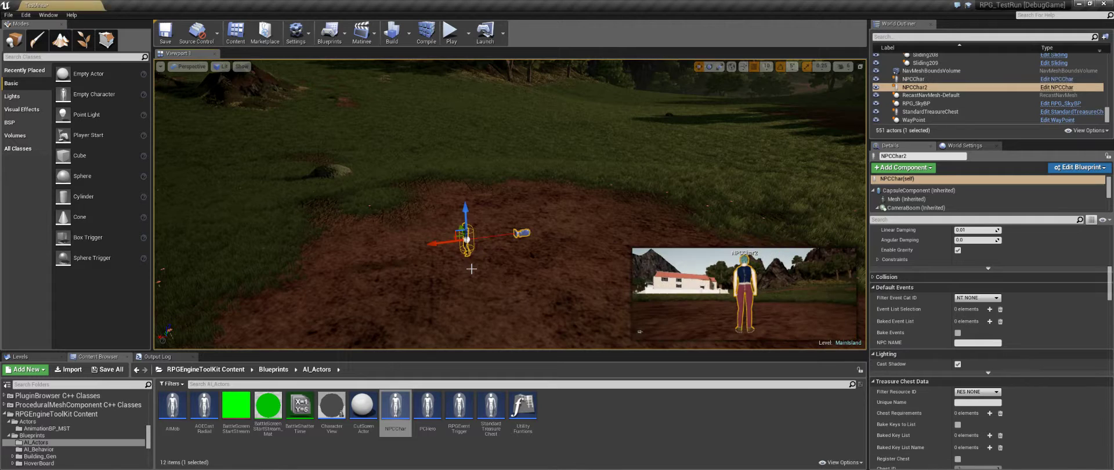
{"action": "left_click", "coordinate": [709, 67]}
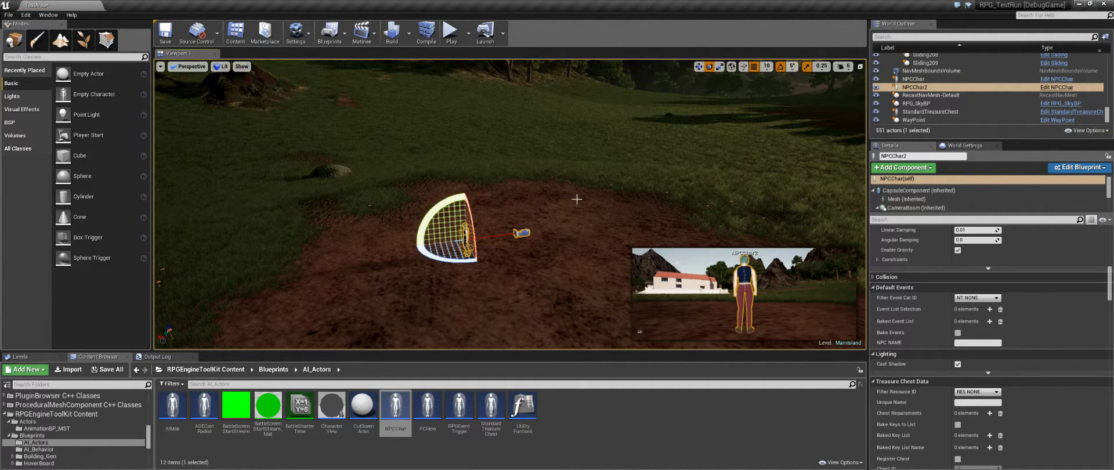
{"action": "left_click_drag", "start_coordinate": [443, 255], "coordinate": [466, 261]}
{"action": "key", "text": "f"}
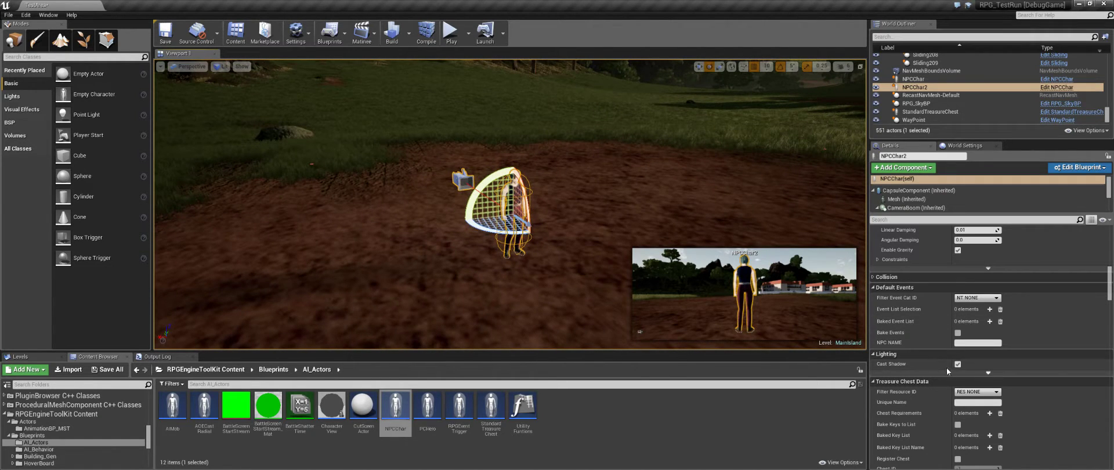
{"action": "left_click", "coordinate": [597, 196]}
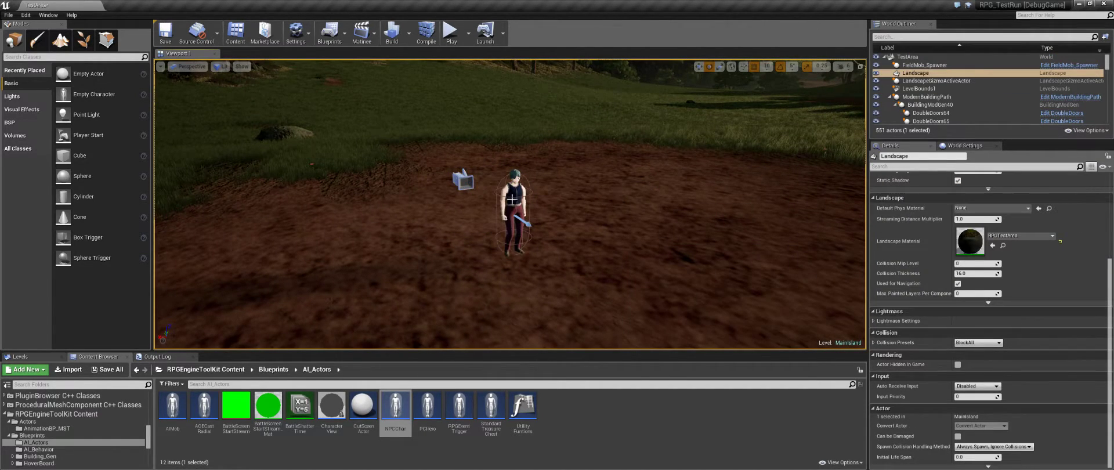
Set the Move Type of the new NPC on the dirt patch to Stationary.
{"action": "left_click", "coordinate": [531, 209]}
{"action": "scroll", "coordinate": [930, 312], "scroll_direction": "down", "scroll_amount": 5}
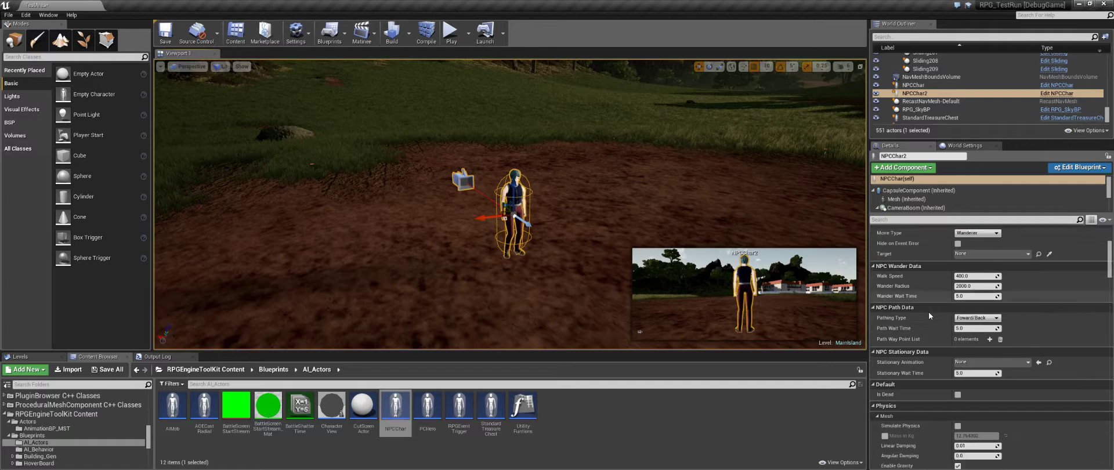
{"action": "left_click", "coordinate": [977, 316]}
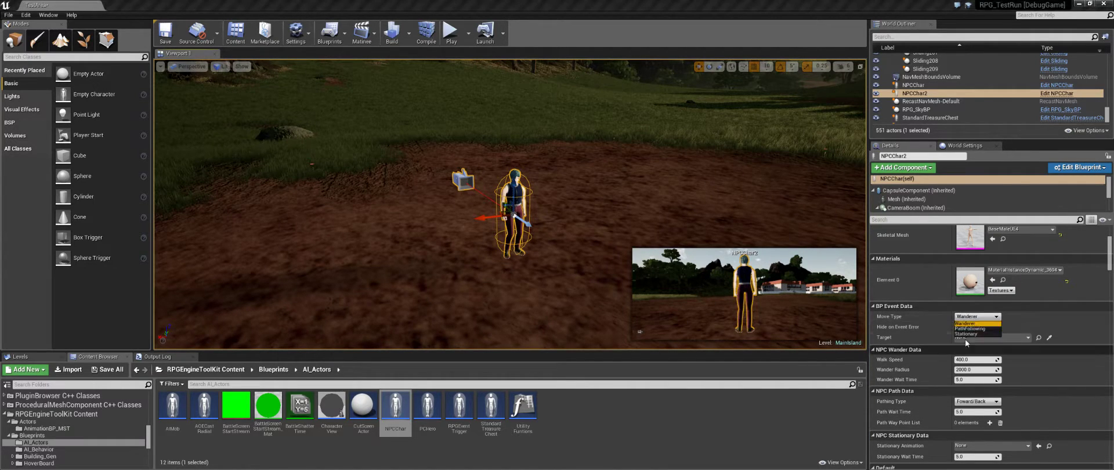
{"action": "left_click", "coordinate": [966, 335]}
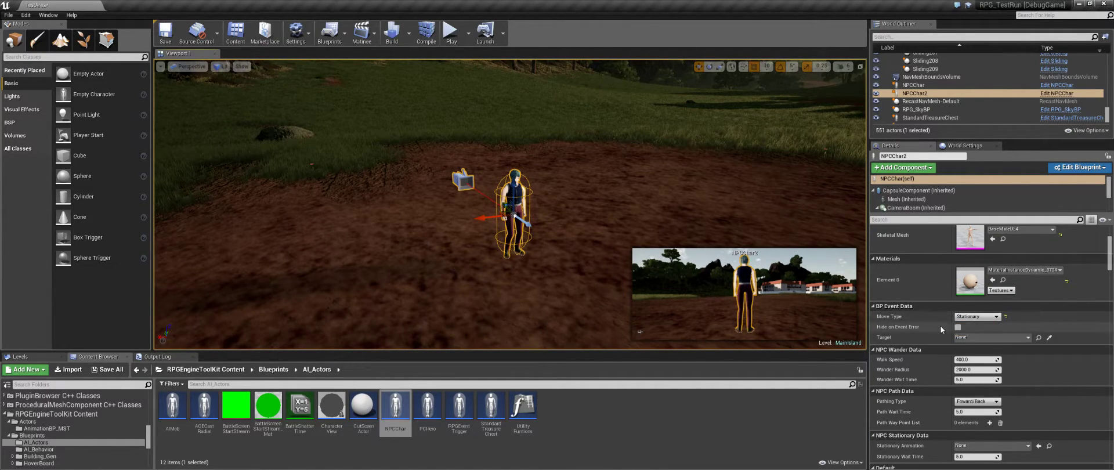
Assign UE4_StandAround4_Montage as the new NPC's Stationary Animation.
{"action": "scroll", "coordinate": [940, 325], "scroll_direction": "down", "scroll_amount": 2}
{"action": "scroll", "coordinate": [928, 299], "scroll_direction": "down", "scroll_amount": 2}
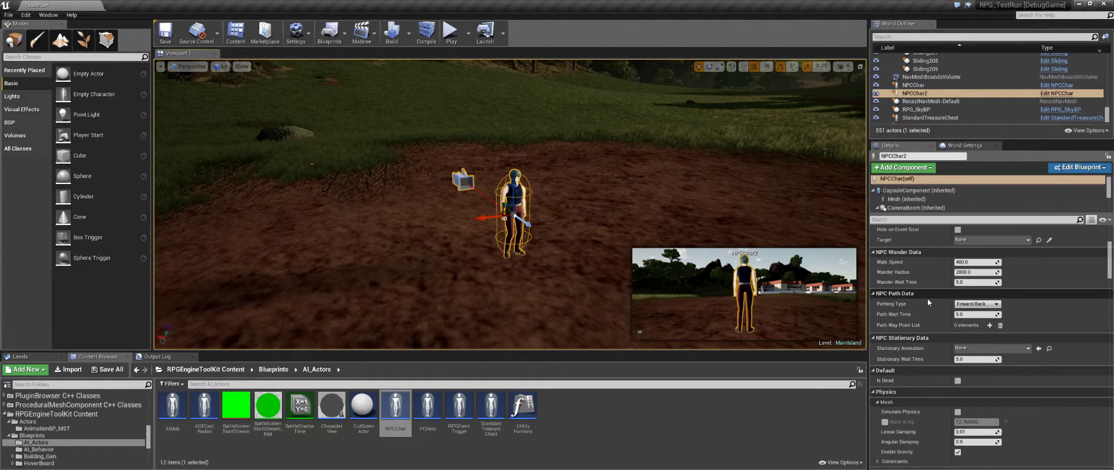
{"action": "left_click", "coordinate": [989, 348]}
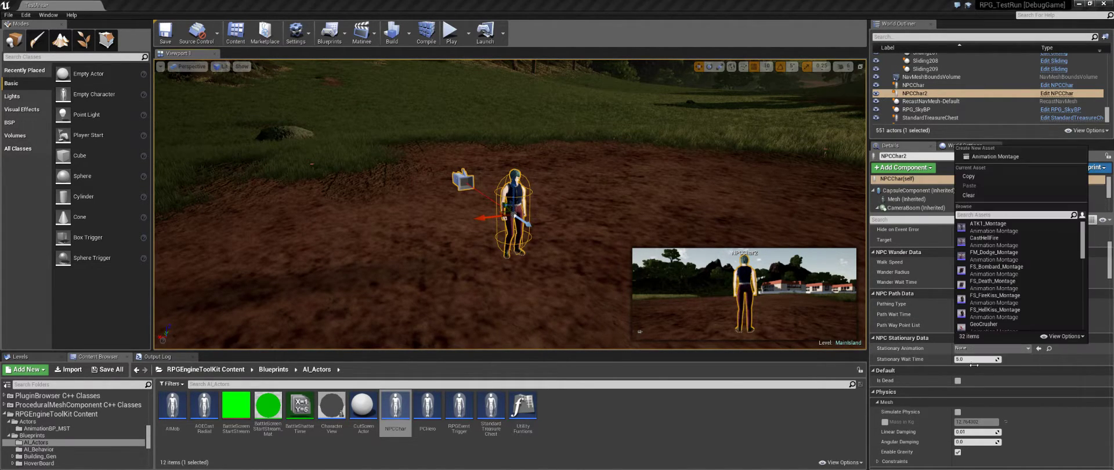
{"action": "scroll", "coordinate": [987, 312], "scroll_direction": "down", "scroll_amount": 10}
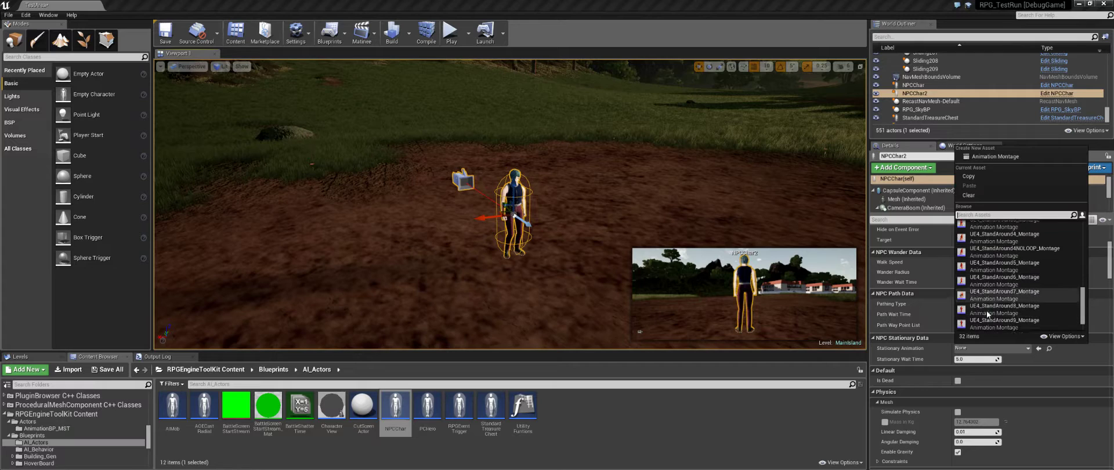
{"action": "mouse_move", "coordinate": [997, 236]}
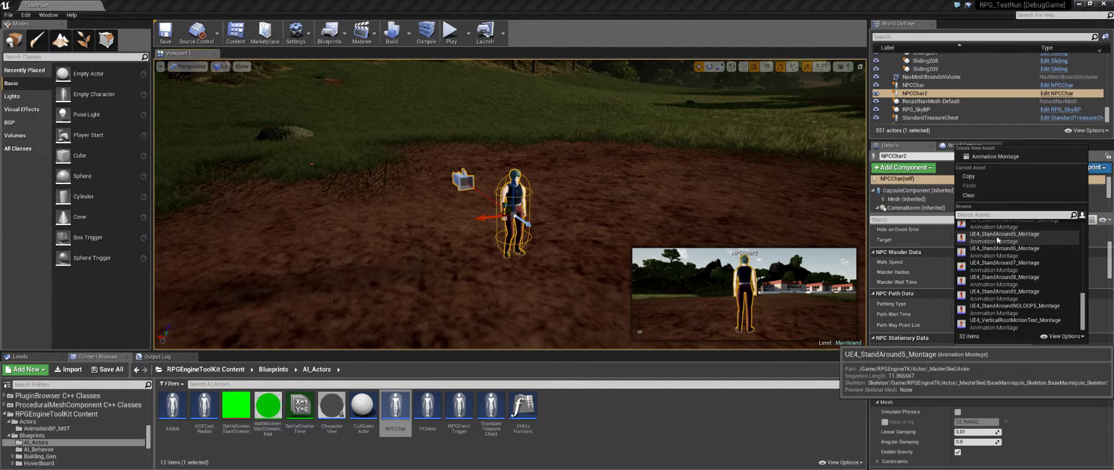
{"action": "scroll", "coordinate": [989, 236], "scroll_direction": "up", "scroll_amount": 1}
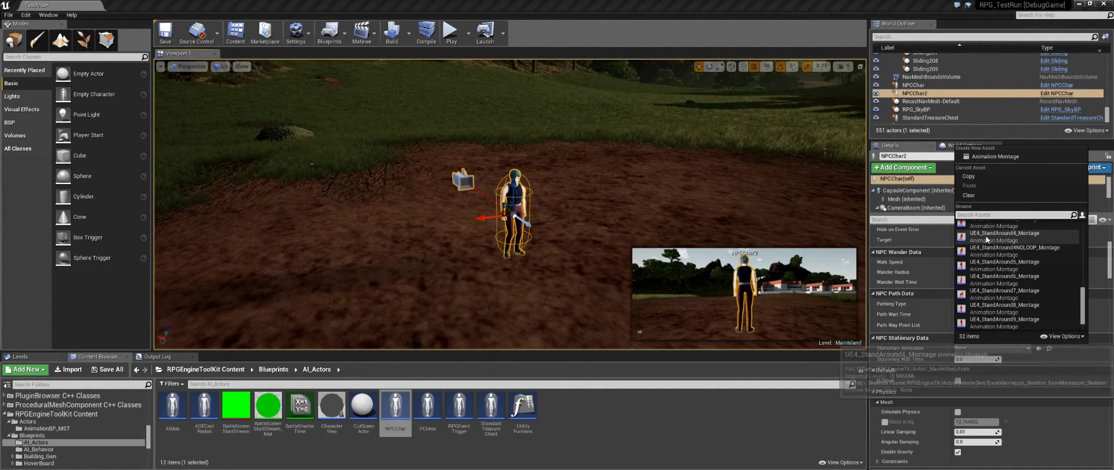
{"action": "left_click", "coordinate": [986, 235]}
Add an event selection using the Quest1-Starter row to the new NPC's Default Events.
{"action": "scroll", "coordinate": [918, 343], "scroll_direction": "down", "scroll_amount": 5}
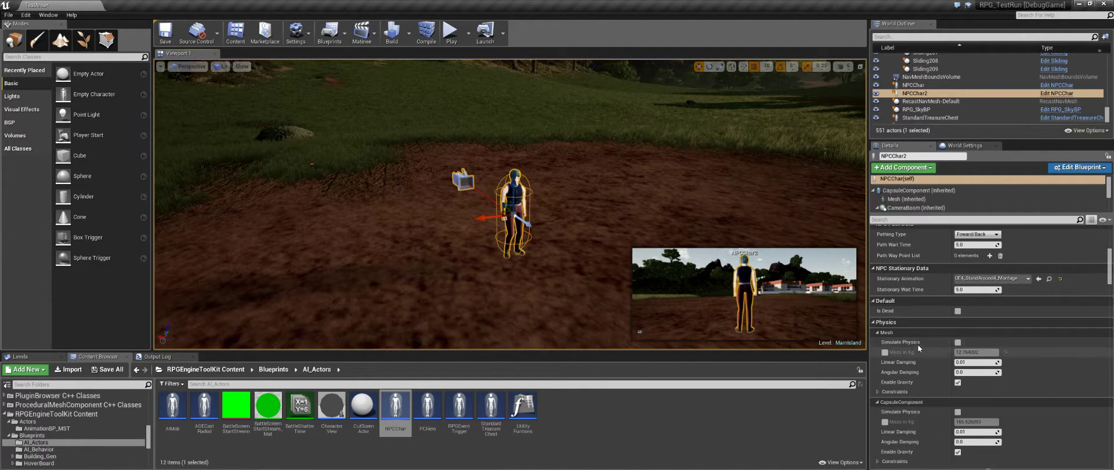
{"action": "scroll", "coordinate": [918, 344], "scroll_direction": "down", "scroll_amount": 3}
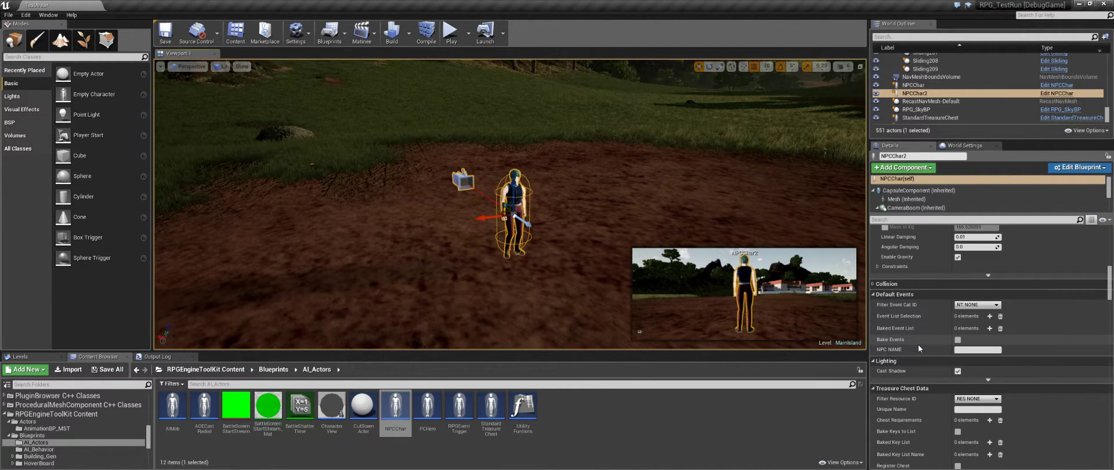
{"action": "left_click", "coordinate": [983, 305]}
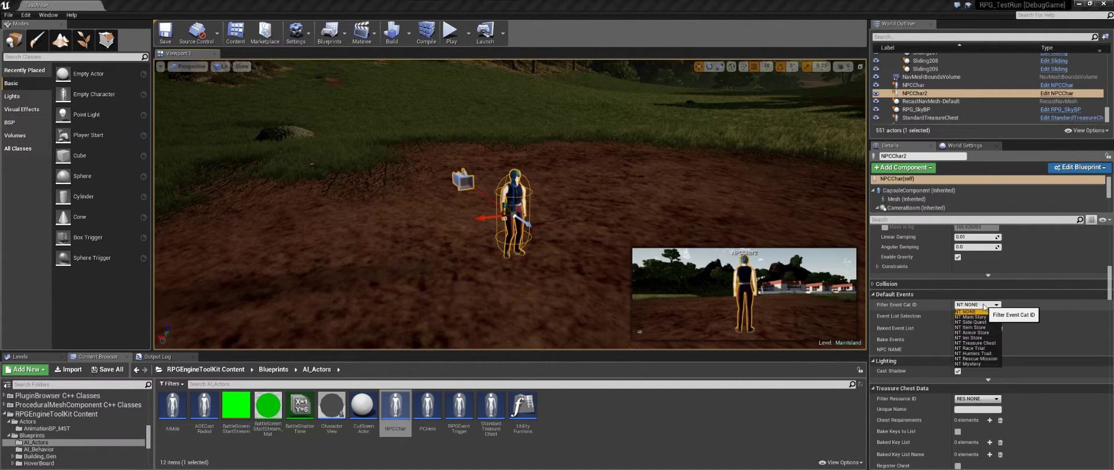
{"action": "left_click", "coordinate": [986, 305]}
{"action": "left_click", "coordinate": [989, 316]}
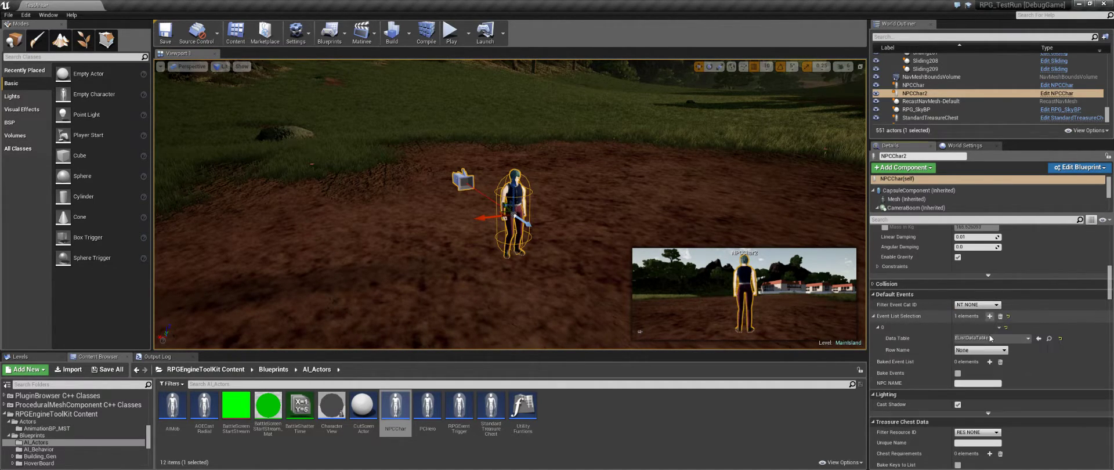
{"action": "left_click", "coordinate": [979, 351]}
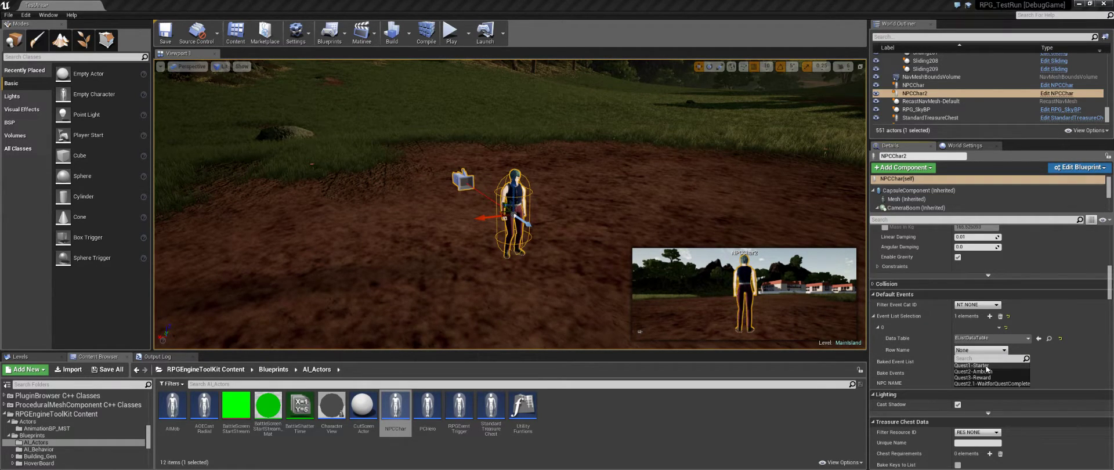
{"action": "left_click", "coordinate": [985, 365]}
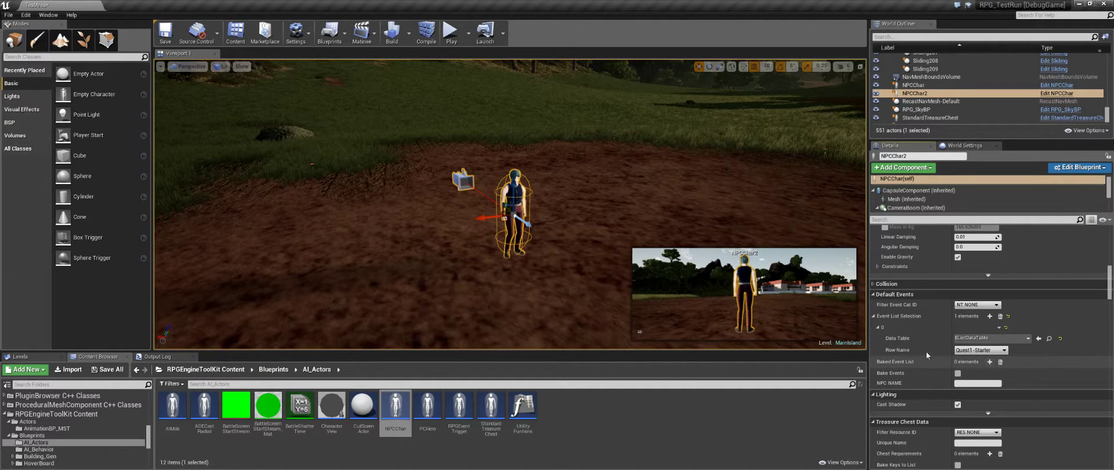
Add two more event selections to the NPC, using the Quest2.1-WaitforQuestComplete and Quest3-Reward rows.
{"action": "left_click", "coordinate": [990, 317]}
{"action": "left_click", "coordinate": [981, 384]}
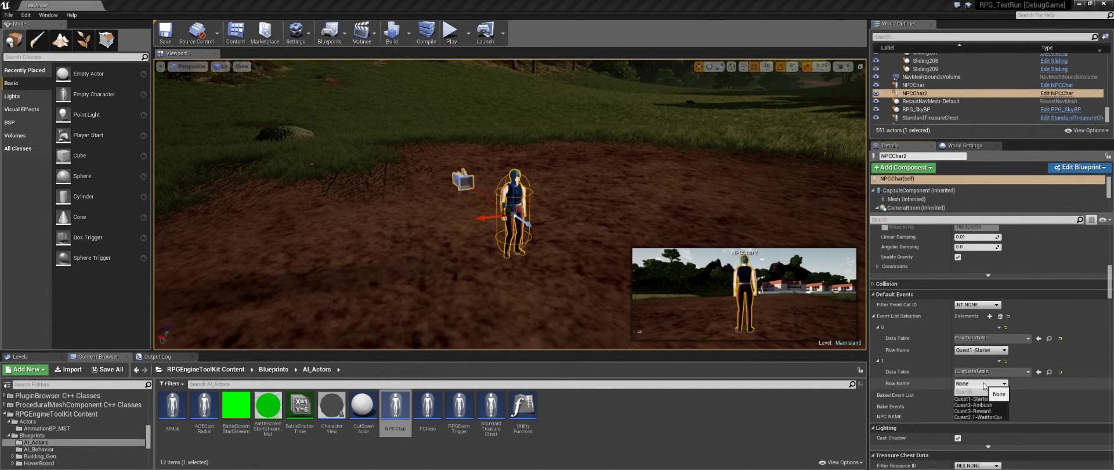
{"action": "left_click", "coordinate": [982, 417]}
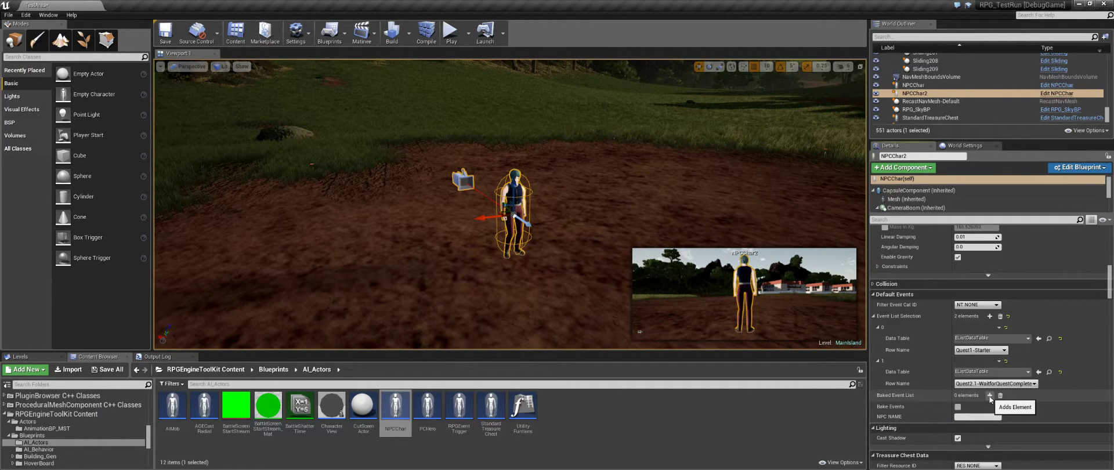
{"action": "left_click", "coordinate": [990, 316]}
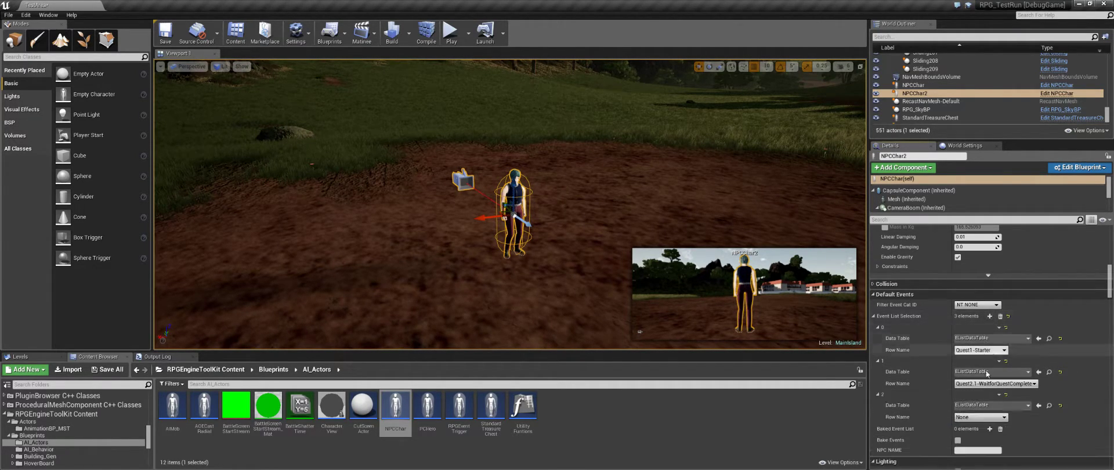
{"action": "left_click", "coordinate": [983, 418]}
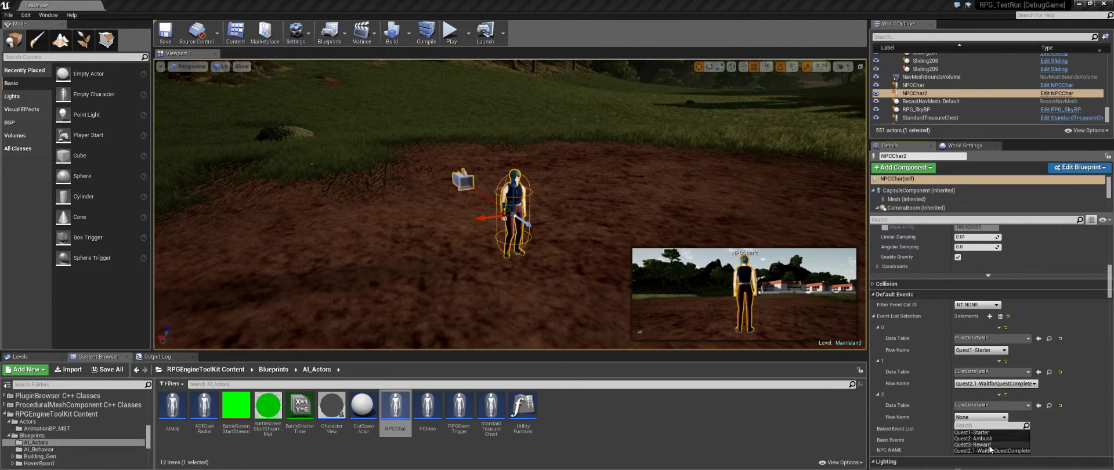
{"action": "left_click", "coordinate": [989, 445]}
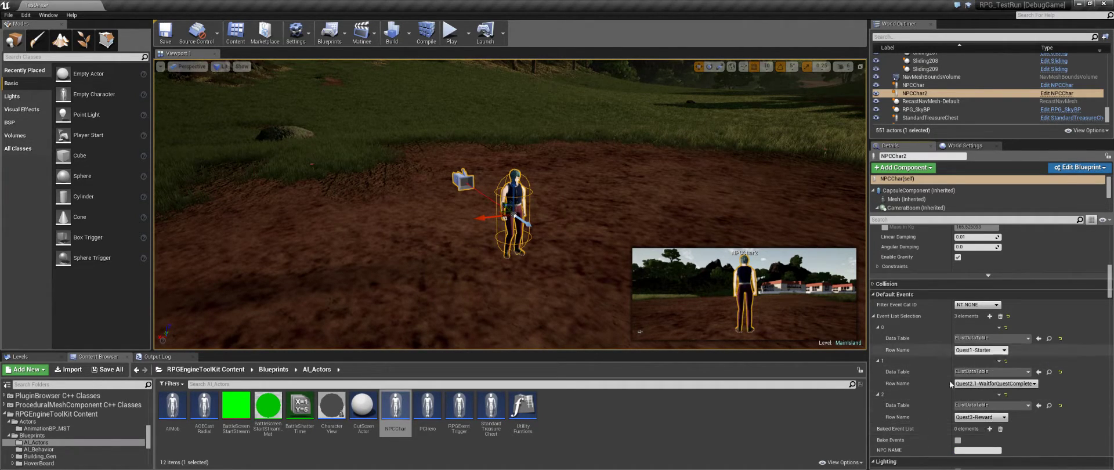
Bake the NPC's three selected quest events and collapse the Baked Event List.
{"action": "scroll", "coordinate": [920, 363], "scroll_direction": "down", "scroll_amount": 2}
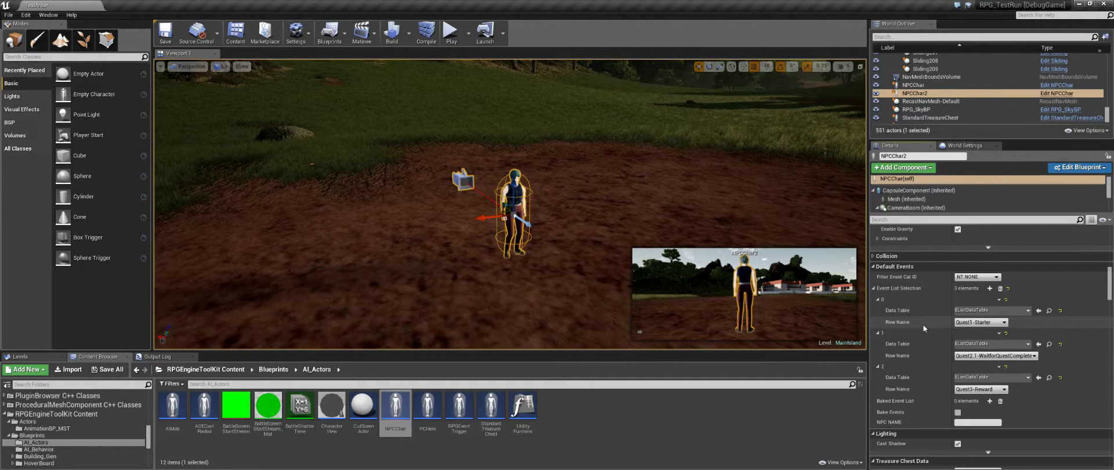
{"action": "scroll", "coordinate": [923, 328], "scroll_direction": "down", "scroll_amount": 2}
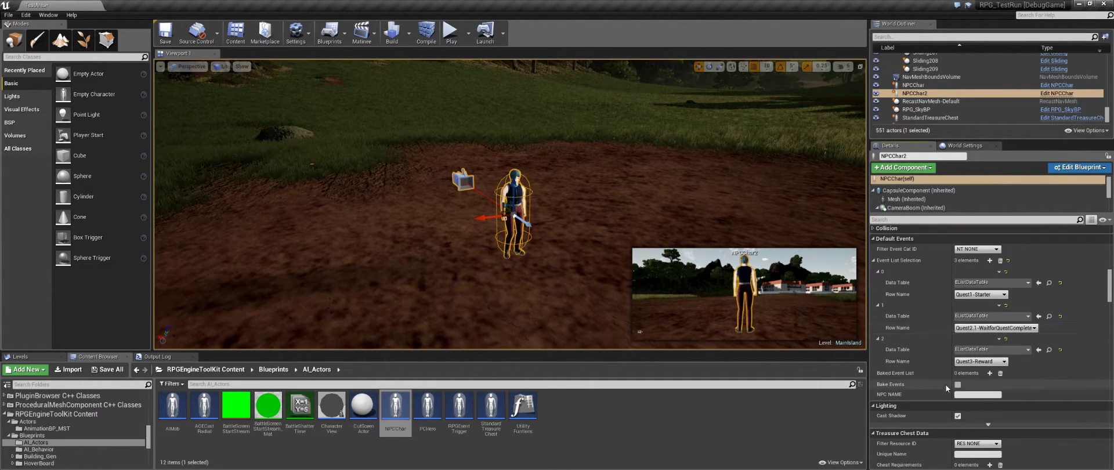
{"action": "left_click", "coordinate": [957, 385]}
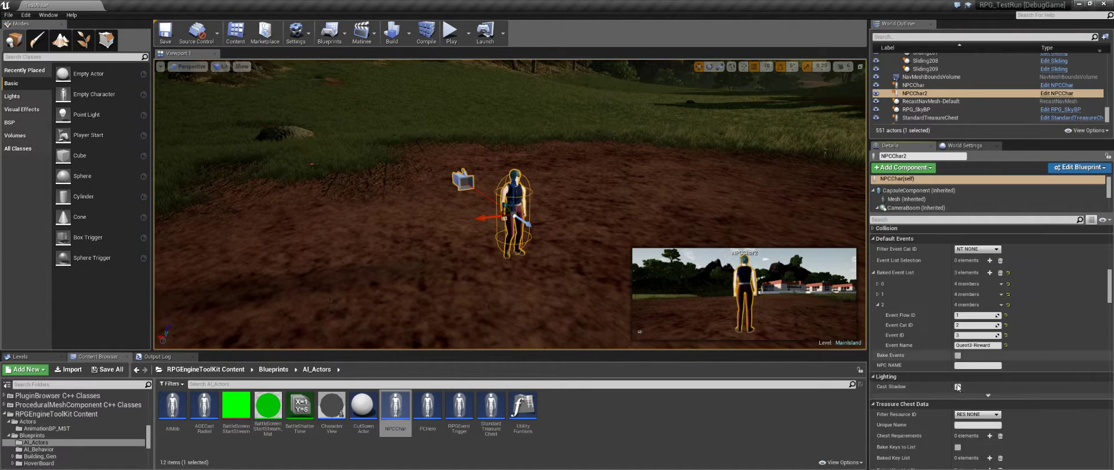
{"action": "left_click", "coordinate": [878, 305]}
{"action": "left_click", "coordinate": [873, 272]}
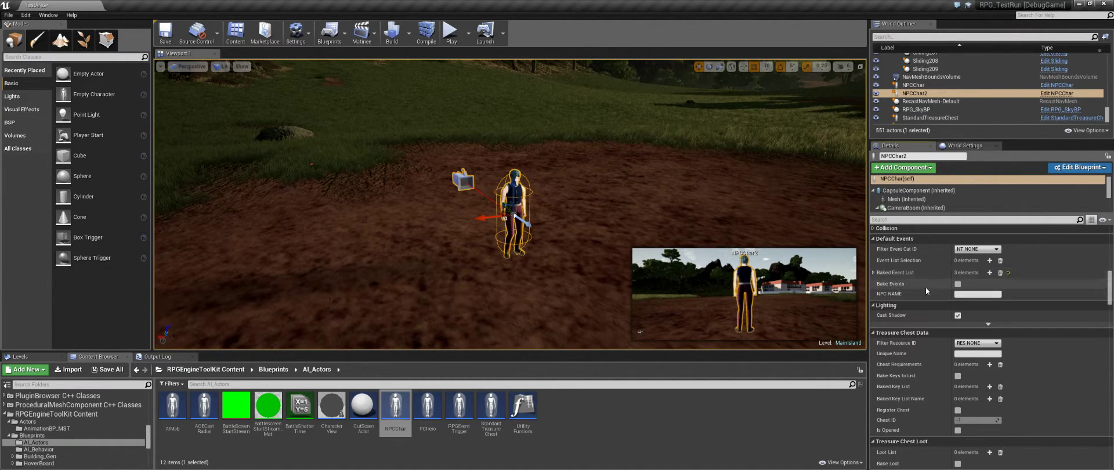
Set the new NPC's NPC NAME to ASDASDASD and save the level.
{"action": "left_click", "coordinate": [965, 293]}
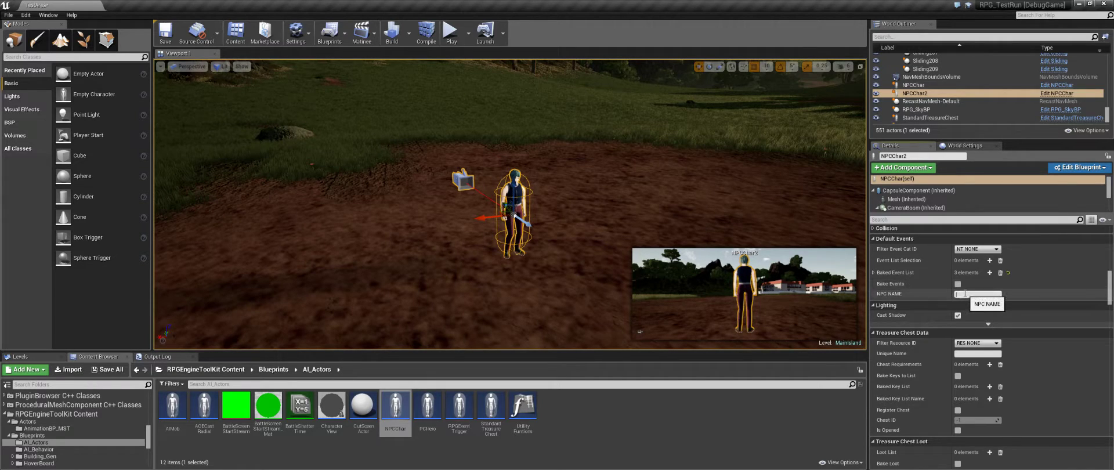
{"action": "type", "text": "ASDASDASD"}
{"action": "key", "text": "Return"}
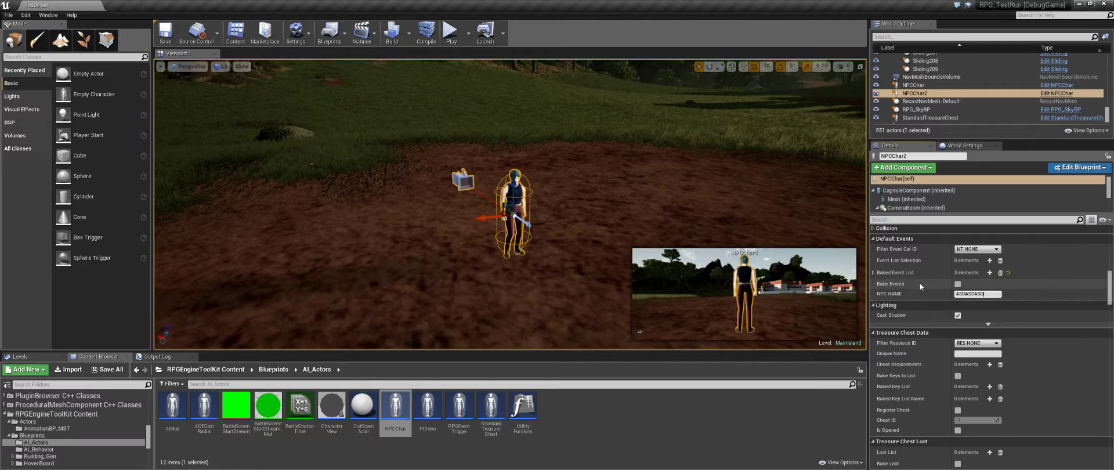
{"action": "scroll", "coordinate": [915, 299], "scroll_direction": "up", "scroll_amount": 2}
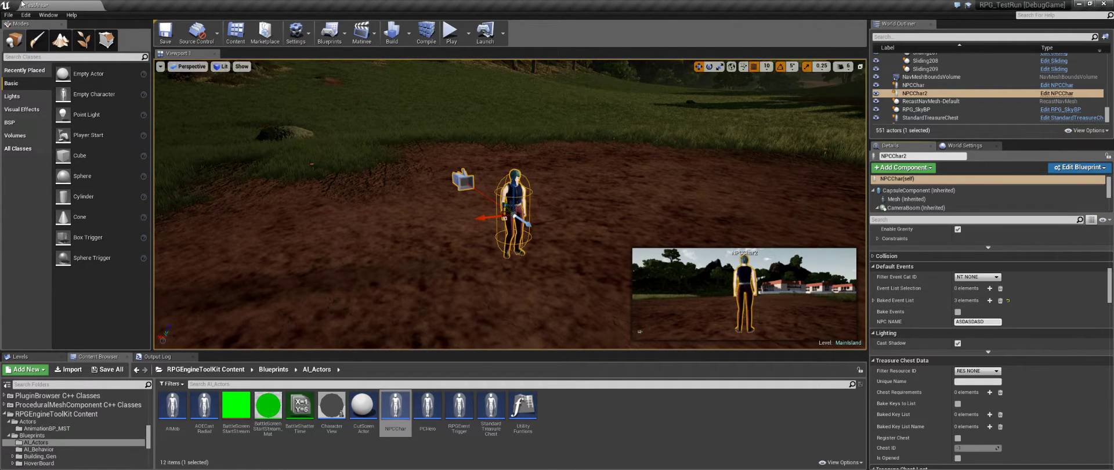
{"action": "left_click", "coordinate": [8, 14]}
{"action": "left_click", "coordinate": [35, 90]}
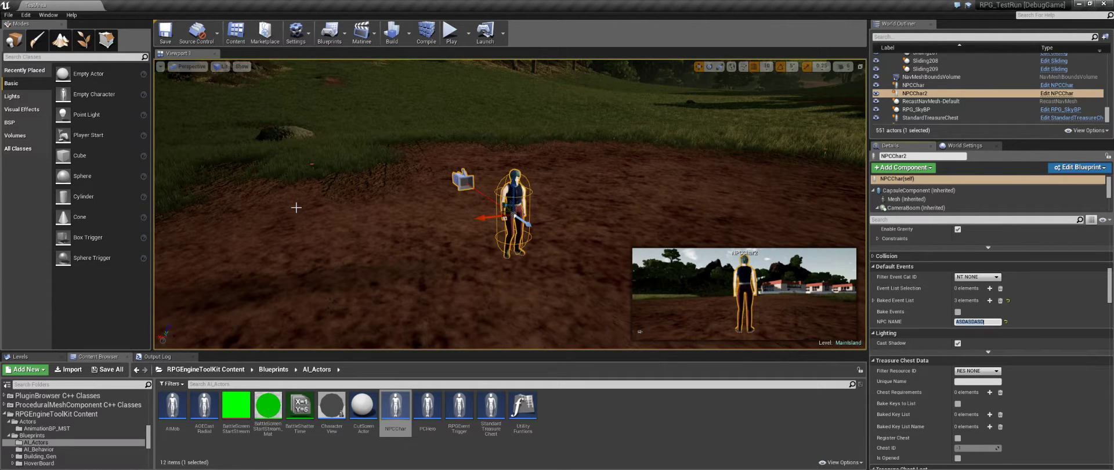
Select the first NPC standing in the grass by the house wall and bring up its Modular Character settings.
{"action": "right_click_drag", "start_coordinate": [587, 213], "coordinate": [342, 217]}
{"action": "key", "text": "w"}
{"action": "key", "text": "w"}
{"action": "key", "text": "w"}
{"action": "key", "text": "w"}
{"action": "right_click_drag", "start_coordinate": [507, 197], "coordinate": [476, 169]}
{"action": "key", "text": "w"}
{"action": "left_click", "coordinate": [476, 149]}
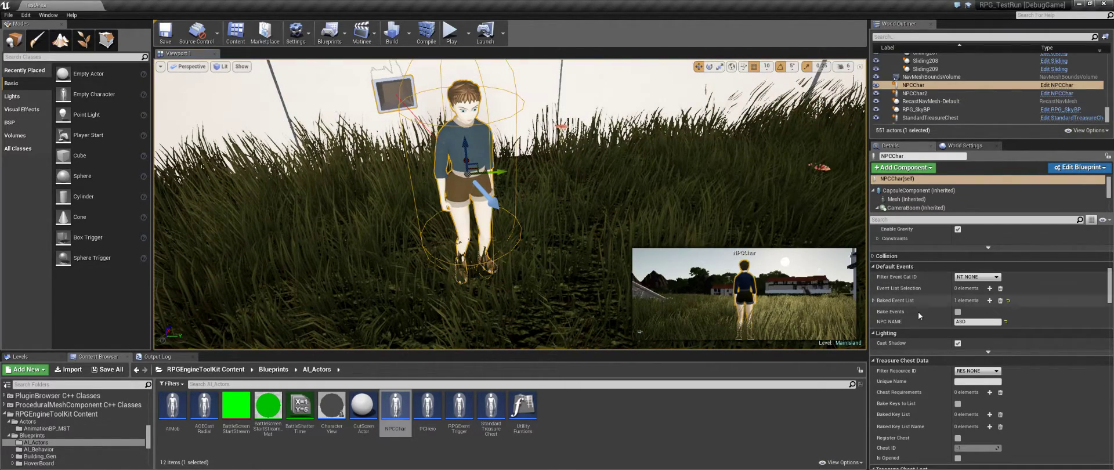
{"action": "scroll", "coordinate": [903, 319], "scroll_direction": "down", "scroll_amount": 5}
{"action": "scroll", "coordinate": [903, 320], "scroll_direction": "down", "scroll_amount": 5}
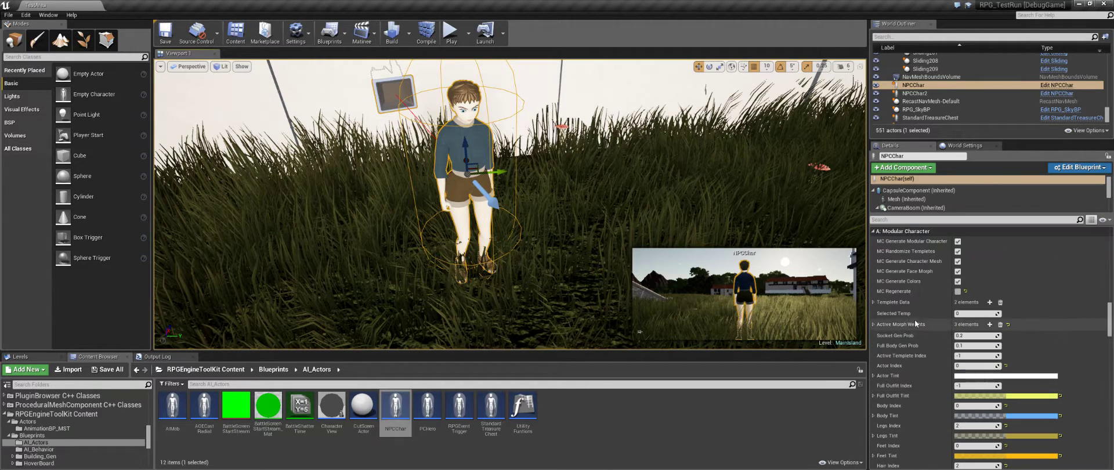
{"action": "scroll", "coordinate": [948, 308], "scroll_direction": "up", "scroll_amount": 1}
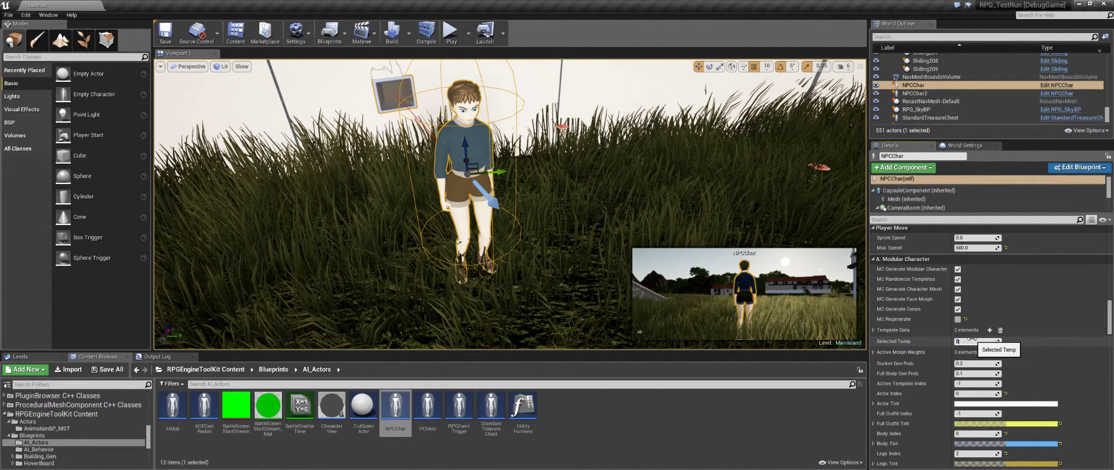
Try the values 1 and 0 for the first NPC's Selected Temp, ending on 0.
{"action": "left_click_drag", "start_coordinate": [973, 340], "coordinate": [981, 340]}
{"action": "right_click_drag", "start_coordinate": [509, 233], "coordinate": [509, 267]}
{"action": "key", "text": "s"}
{"action": "key", "text": "w"}
{"action": "mouse_move", "coordinate": [598, 254]}
{"action": "right_mouse_down"}
{"action": "mouse_move", "coordinate": [599, 266]}
{"action": "mouse_move", "coordinate": [551, 267]}
{"action": "mouse_move", "coordinate": [598, 255]}
{"action": "right_mouse_up"}
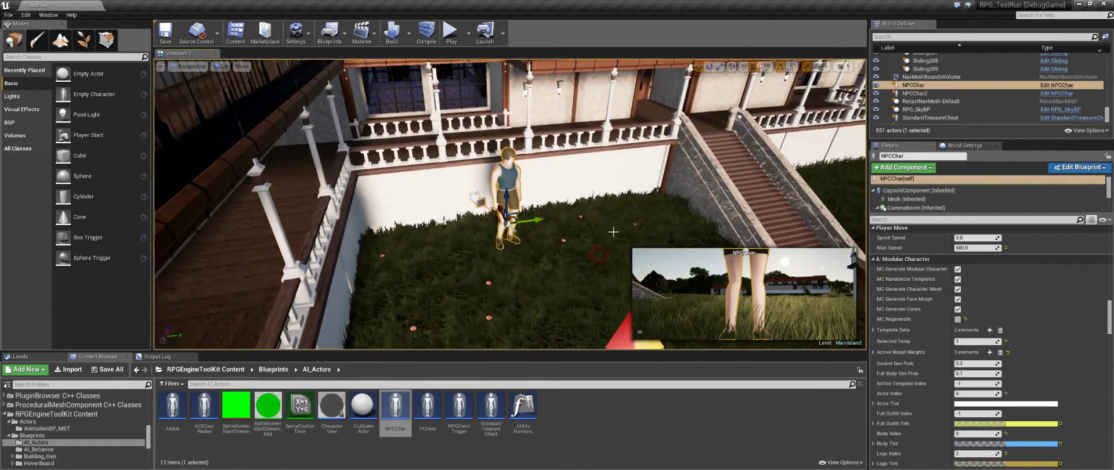
{"action": "scroll", "coordinate": [614, 231], "scroll_direction": "up", "scroll_amount": 1}
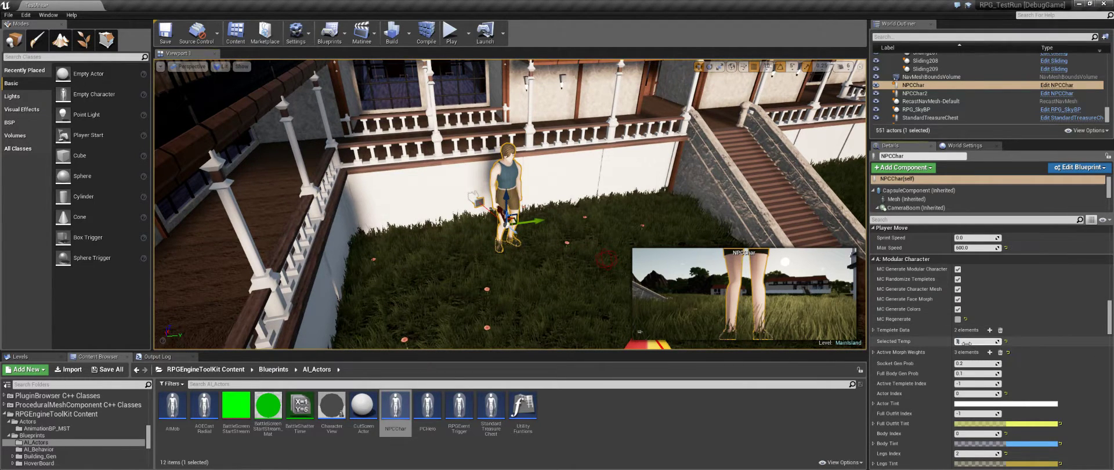
{"action": "type", "text": "0"}
{"action": "key", "text": "Return"}
{"action": "type", "text": "1"}
{"action": "key", "text": "Return"}
{"action": "type", "text": "0"}
{"action": "key", "text": "Return"}
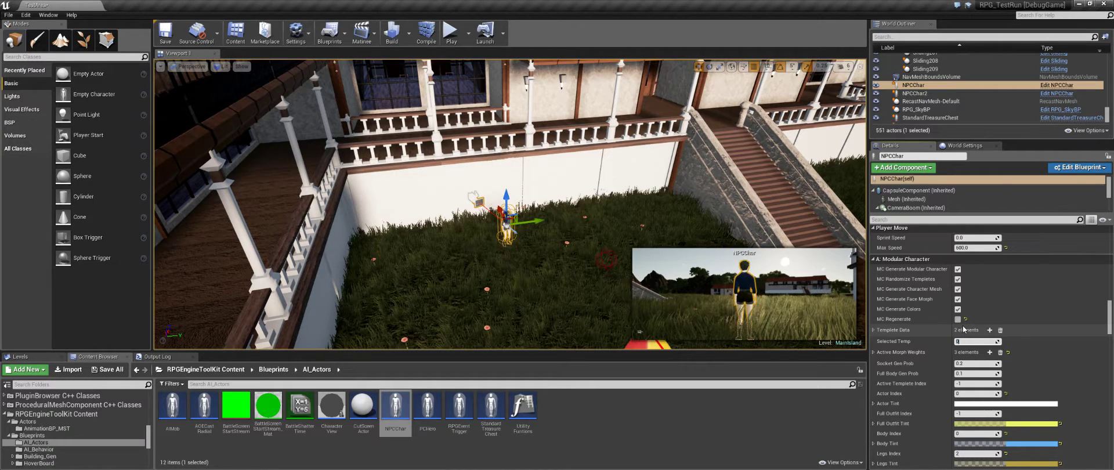
Regenerate the NPC's random modular appearance repeatedly until it has reddish hair, a dark blue sleeveless top and teal trousers.
{"action": "left_click", "coordinate": [957, 320]}
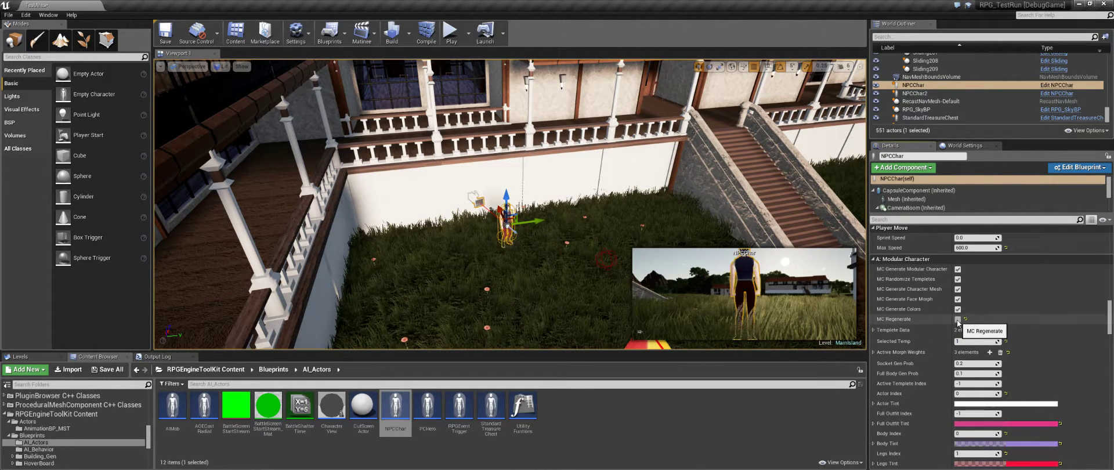
{"action": "left_click", "coordinate": [957, 320]}
{"action": "left_click", "coordinate": [958, 320]}
{"action": "left_click", "coordinate": [957, 320]}
{"action": "key", "text": "f"}
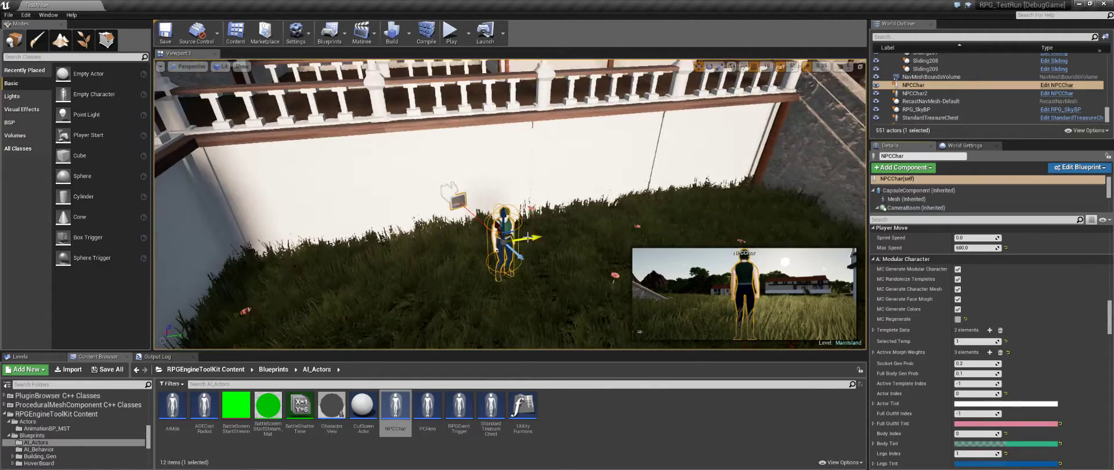
{"action": "right_click_drag", "start_coordinate": [509, 204], "coordinate": [473, 158]}
{"action": "key", "text": "w"}
{"action": "key", "text": "d"}
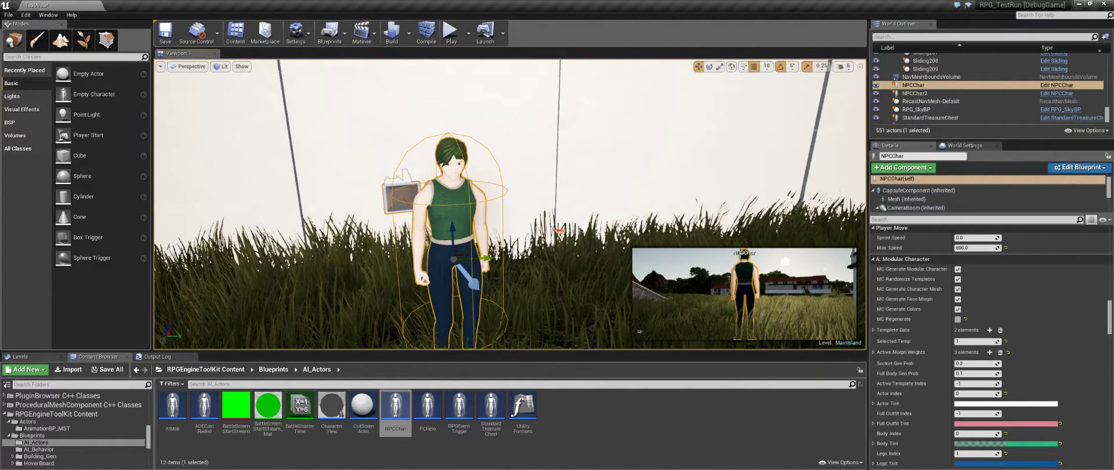
{"action": "left_click", "coordinate": [958, 319]}
{"action": "left_click", "coordinate": [958, 319]}
{"action": "left_click", "coordinate": [958, 319]}
{"action": "left_click", "coordinate": [957, 319]}
{"action": "left_click", "coordinate": [957, 319]}
{"action": "left_click", "coordinate": [958, 319]}
{"action": "left_click", "coordinate": [957, 320]}
{"action": "left_click", "coordinate": [958, 319]}
{"action": "left_click", "coordinate": [957, 320]}
{"action": "left_click", "coordinate": [958, 320]}
{"action": "left_click", "coordinate": [957, 320]}
{"action": "left_click", "coordinate": [957, 319]}
{"action": "left_click", "coordinate": [957, 320]}
{"action": "left_click", "coordinate": [957, 320]}
{"action": "left_click", "coordinate": [957, 319]}
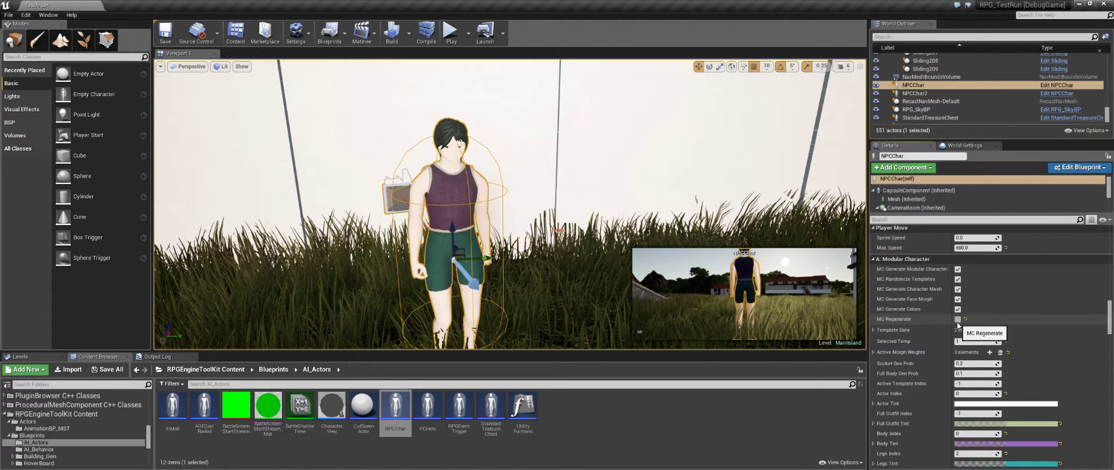
{"action": "left_click", "coordinate": [957, 320]}
{"action": "left_click", "coordinate": [957, 320]}
{"action": "left_click", "coordinate": [957, 320]}
{"action": "left_click", "coordinate": [957, 320]}
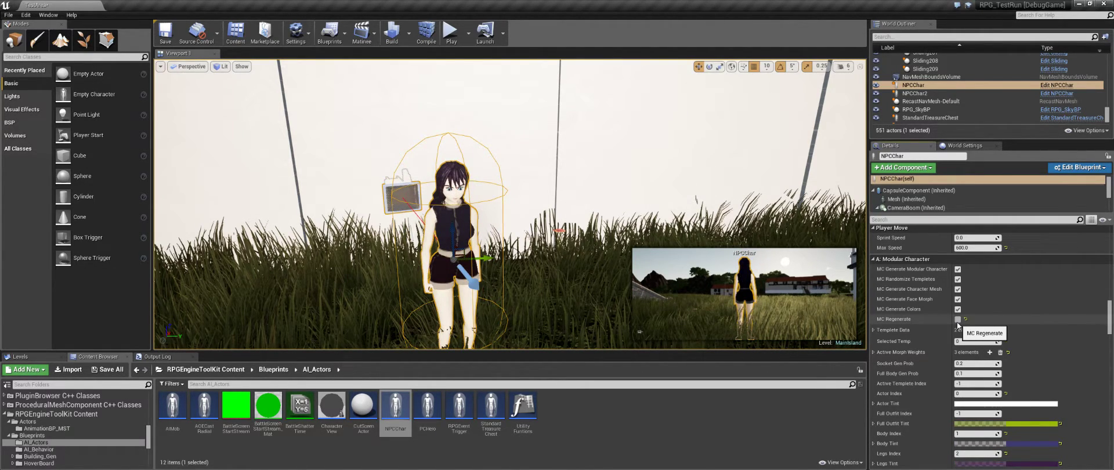
{"action": "left_click", "coordinate": [956, 320]}
{"action": "left_click", "coordinate": [957, 319]}
{"action": "left_click", "coordinate": [957, 319]}
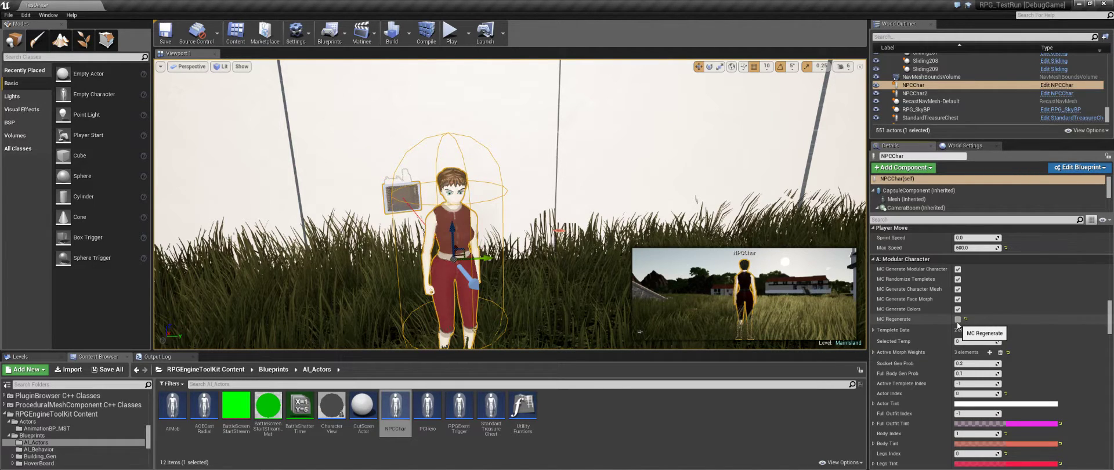
{"action": "left_click", "coordinate": [957, 319]}
{"action": "left_click", "coordinate": [957, 320]}
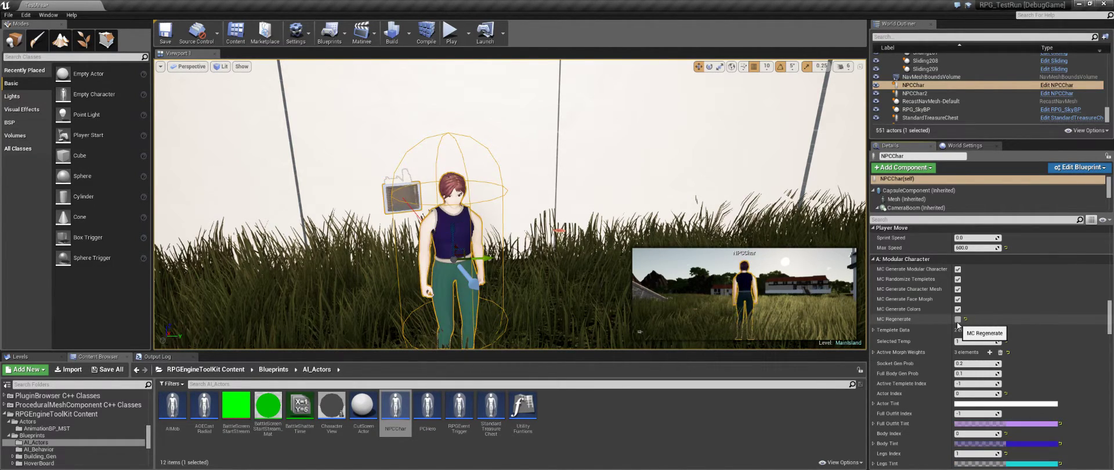
{"action": "mouse_move", "coordinate": [540, 231]}
{"action": "right_mouse_down"}
{"action": "mouse_move", "coordinate": [517, 243]}
{"action": "mouse_move", "coordinate": [528, 232]}
{"action": "right_mouse_up"}
{"action": "scroll", "coordinate": [528, 232], "scroll_direction": "up", "scroll_amount": 3}
{"action": "left_click_drag", "start_coordinate": [510, 197], "coordinate": [511, 182]}
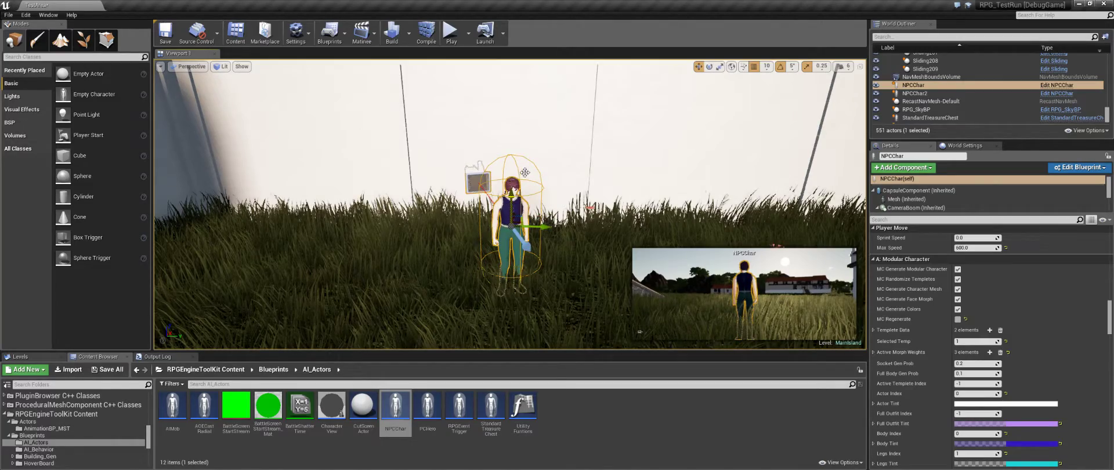
{"action": "scroll", "coordinate": [534, 230], "scroll_direction": "down", "scroll_amount": 3}
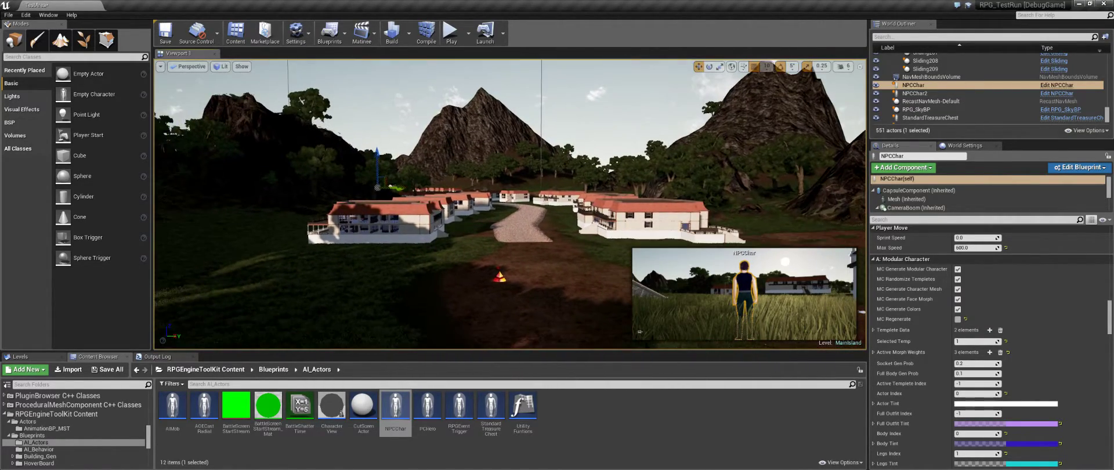
{"action": "key", "text": "f"}
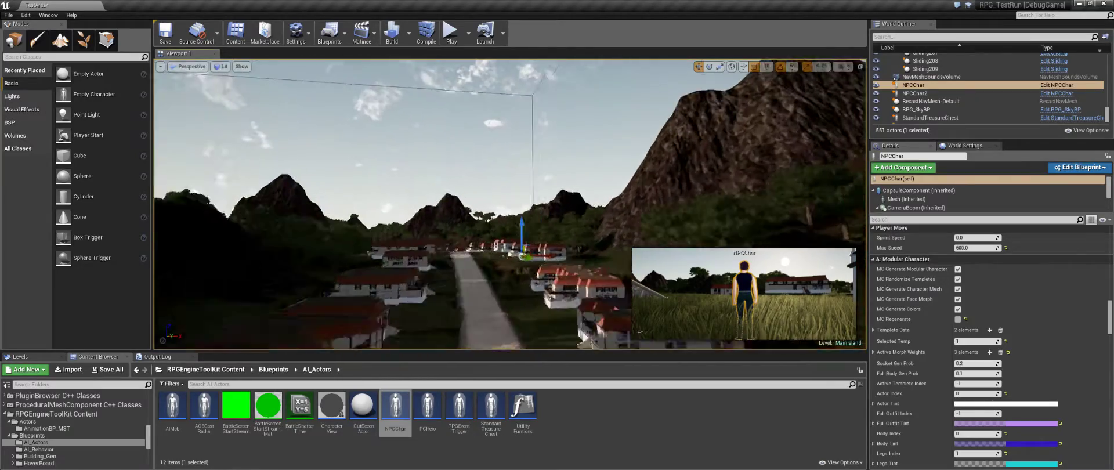
{"action": "right_click_drag", "start_coordinate": [509, 204], "coordinate": [552, 209]}
{"action": "key", "text": "w"}
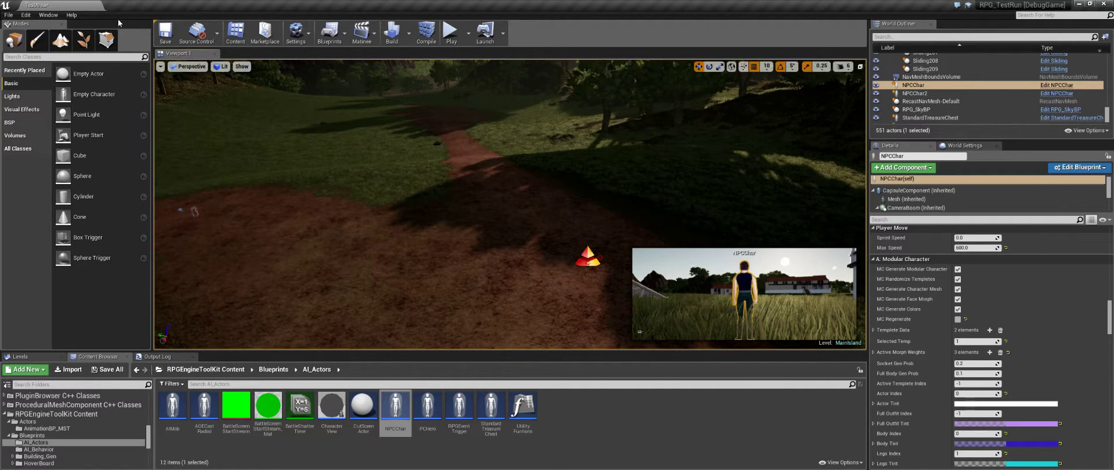
Save all modified levels and assets.
{"action": "left_click", "coordinate": [11, 18]}
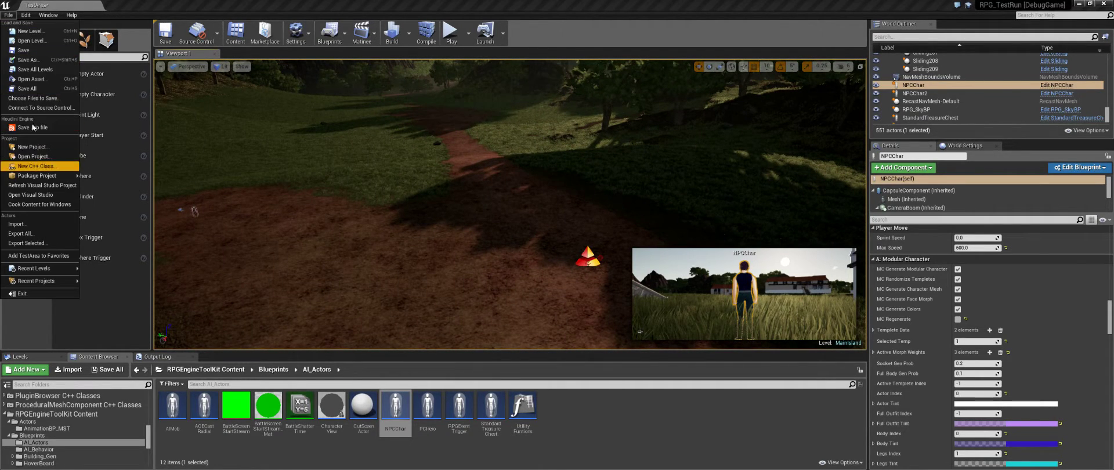
{"action": "left_click", "coordinate": [26, 88]}
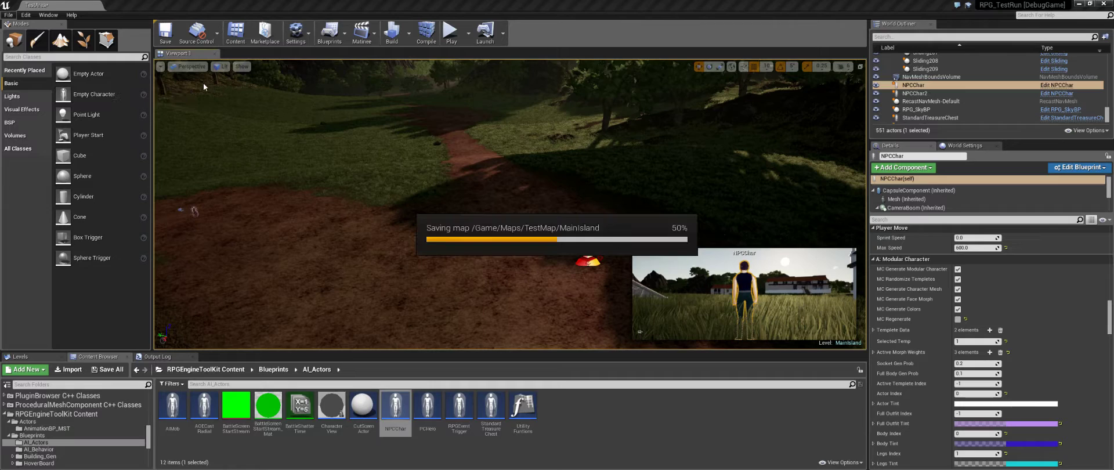